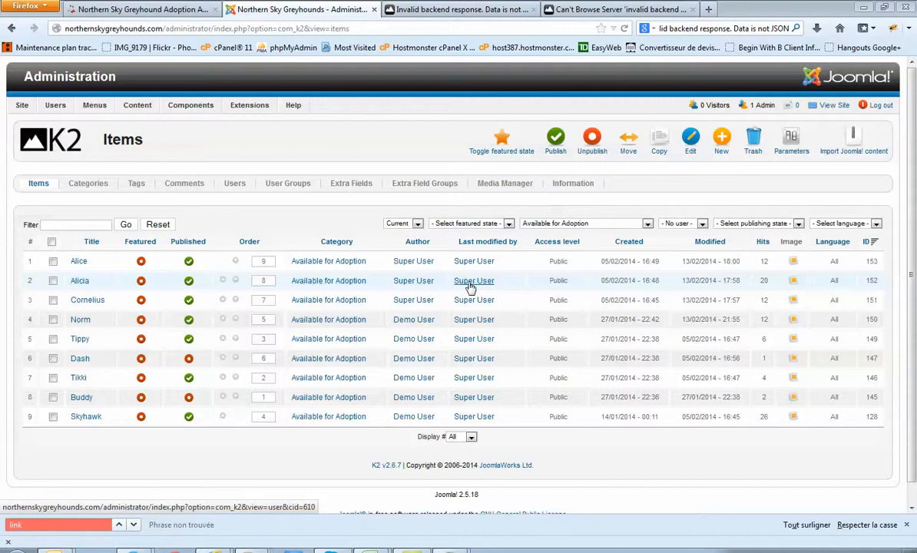
# Filter the K2 items by the category Northern Sky Grey Hounds Single Page and open "Trust: A Deadly Disease" for editing
pyautogui.moveTo(178, 114)
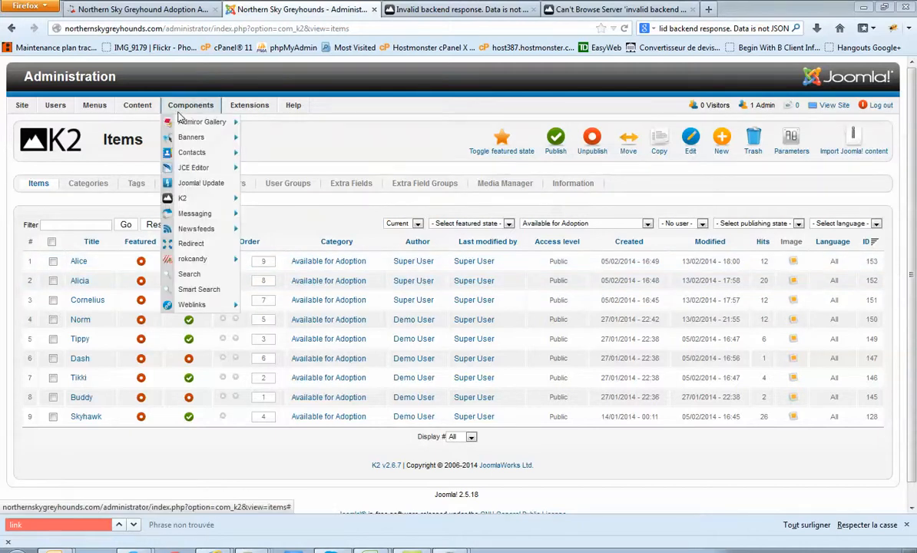
pyautogui.moveTo(201, 213)
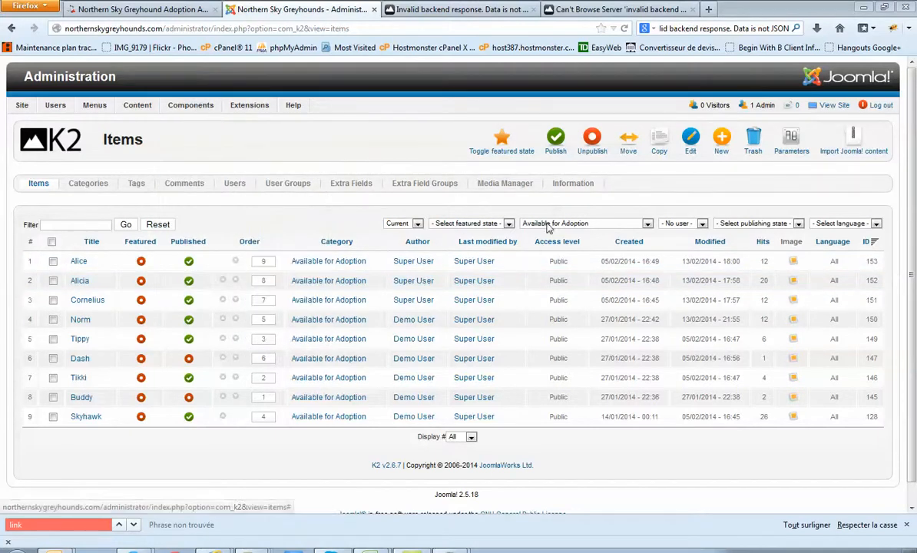
pyautogui.click(584, 224)
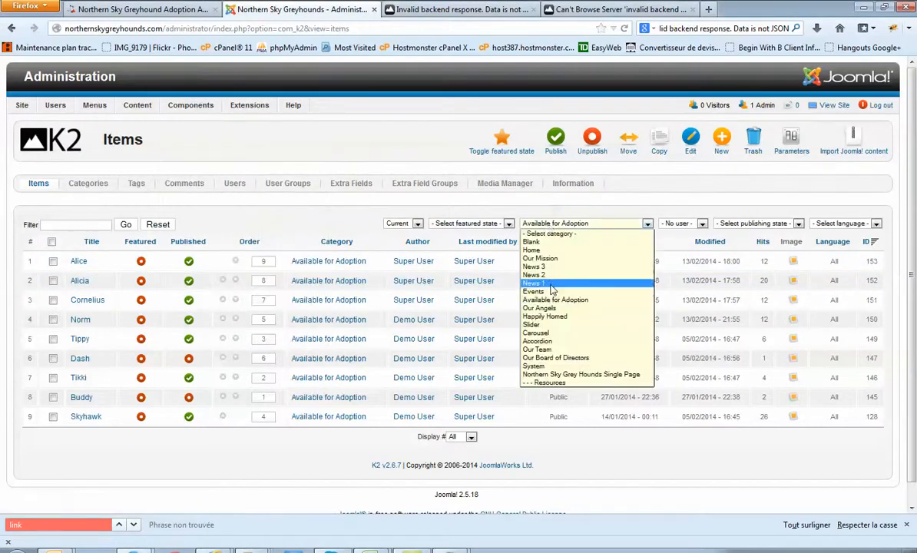
pyautogui.click(547, 374)
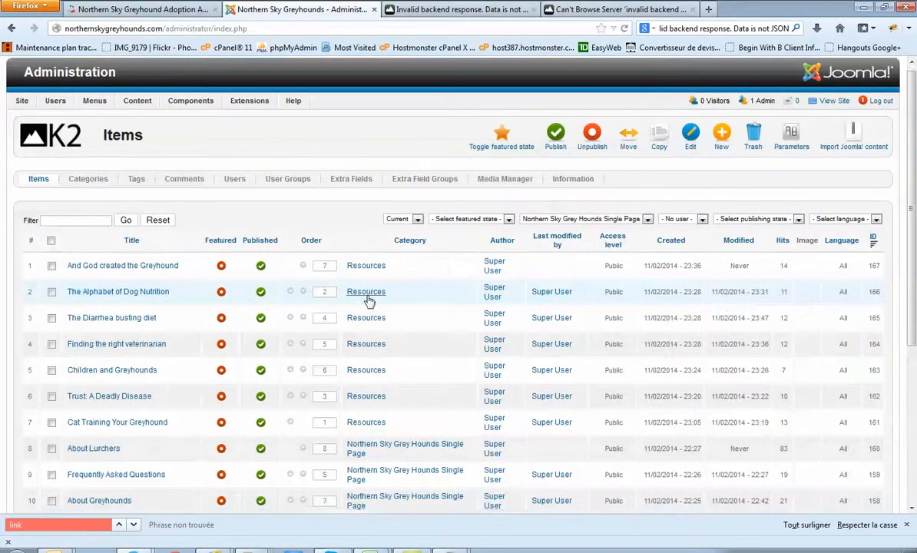
pyautogui.scroll(-3, 361, 298)
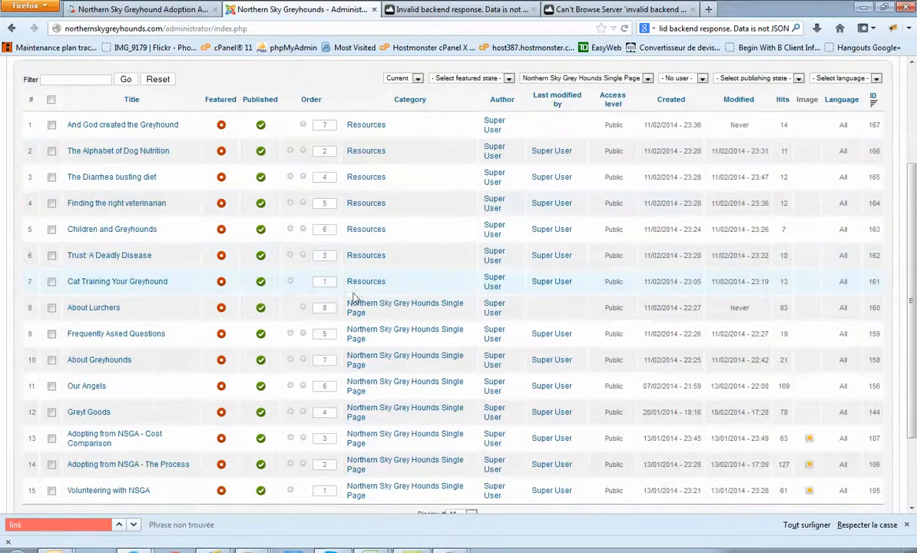
pyautogui.click(113, 261)
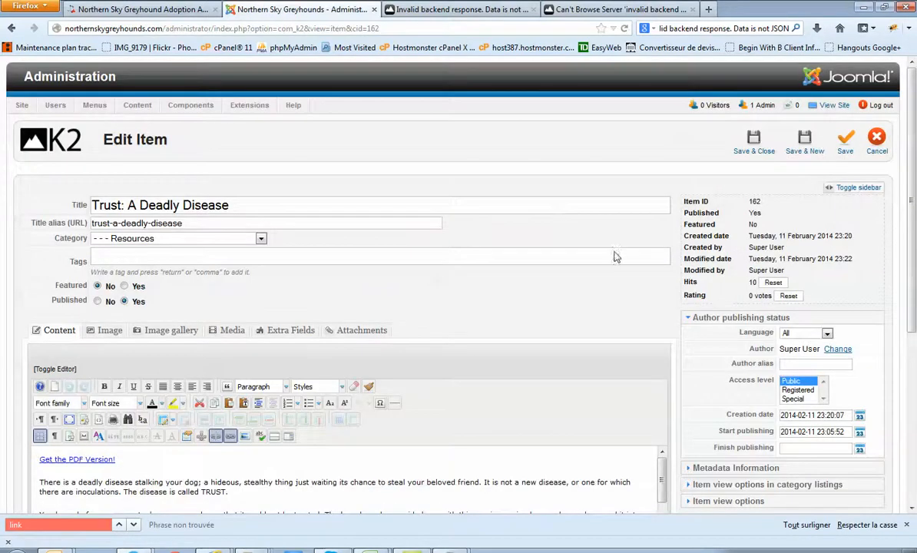
# Start a link on the words "stalking your dog" in the article's first paragraph and browse to the docs folder for its target file
pyautogui.scroll(-3, 606, 257)
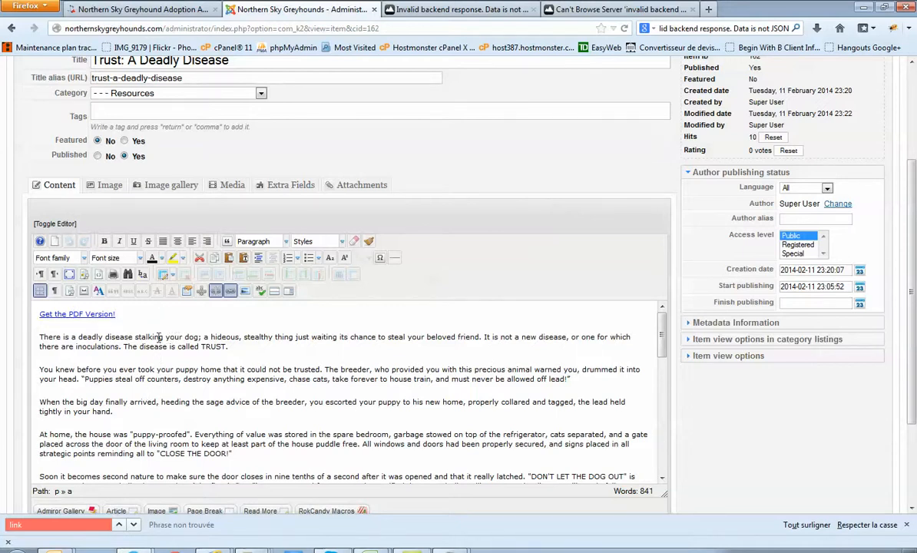
pyautogui.moveTo(135, 336); pyautogui.dragTo(200, 338)
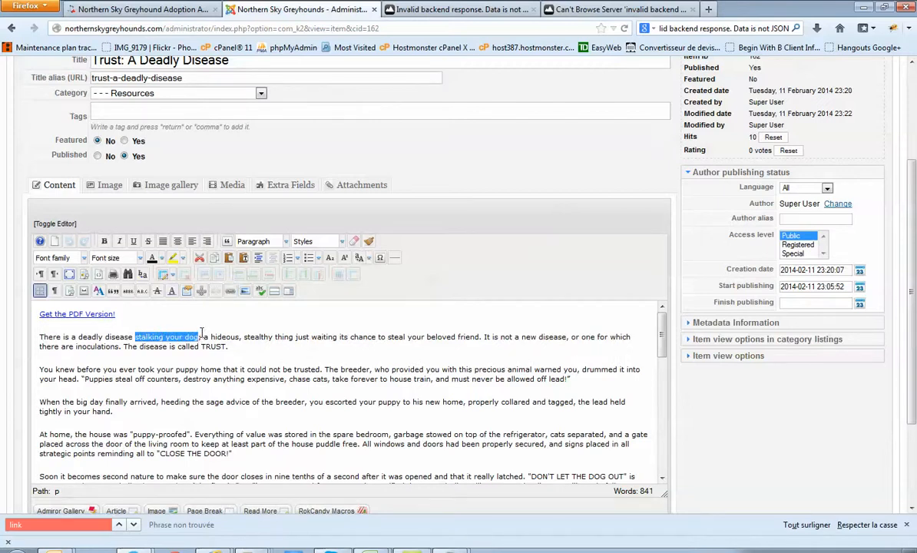
pyautogui.click(230, 292)
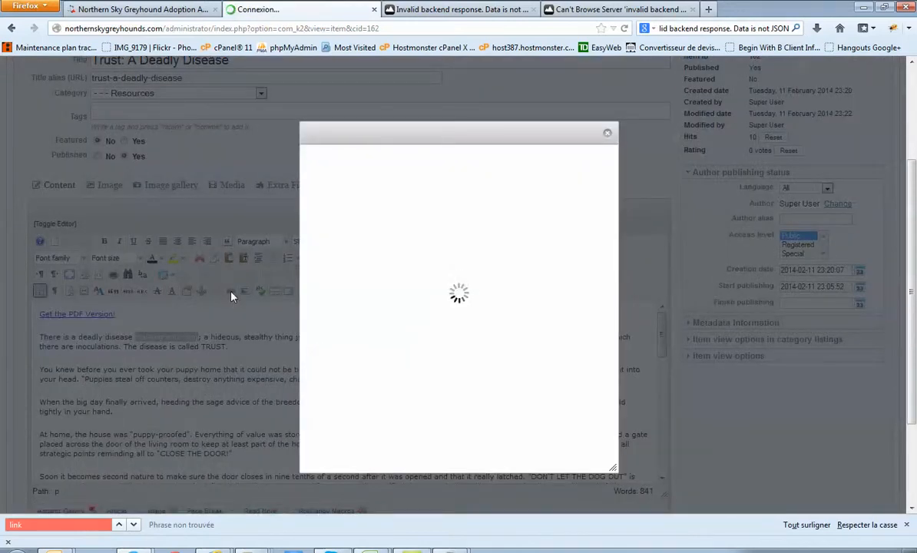
pyautogui.click(386, 175)
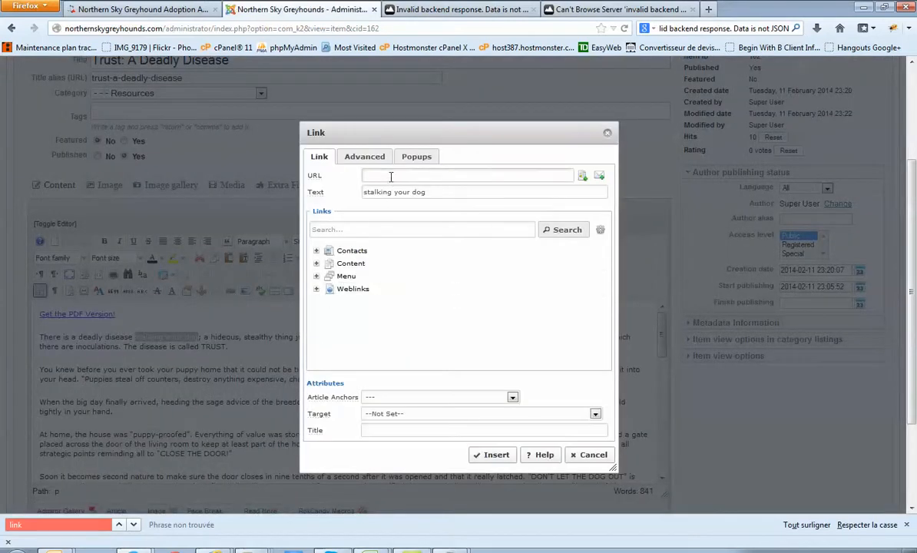
pyautogui.click(394, 175)
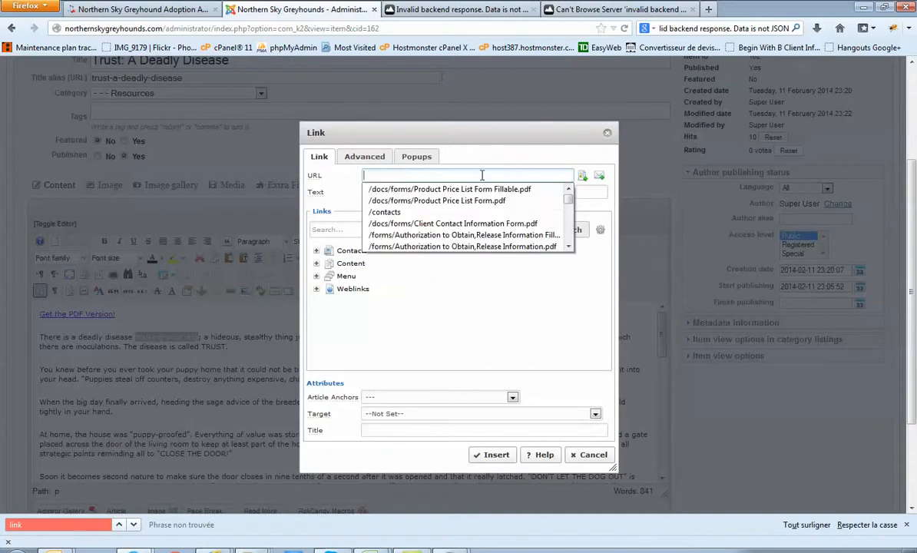
pyautogui.click(581, 176)
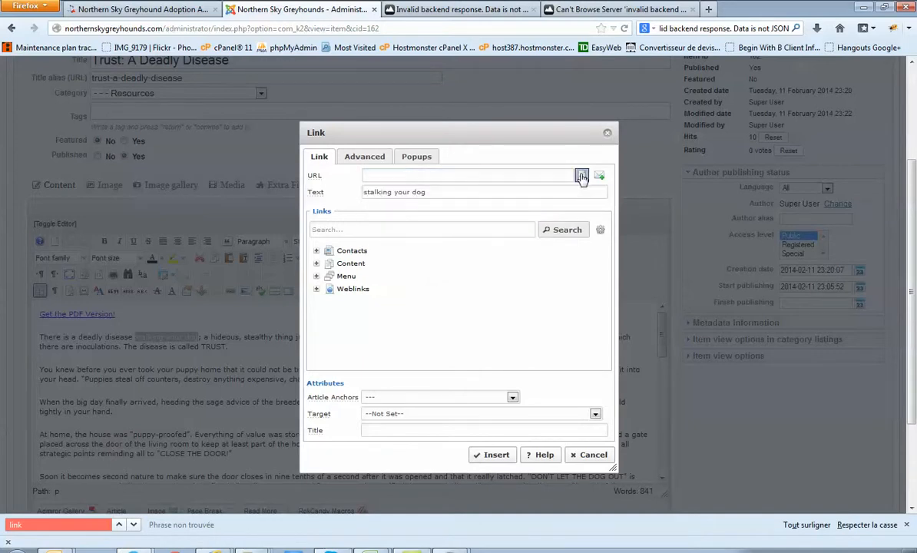
pyautogui.click(581, 176)
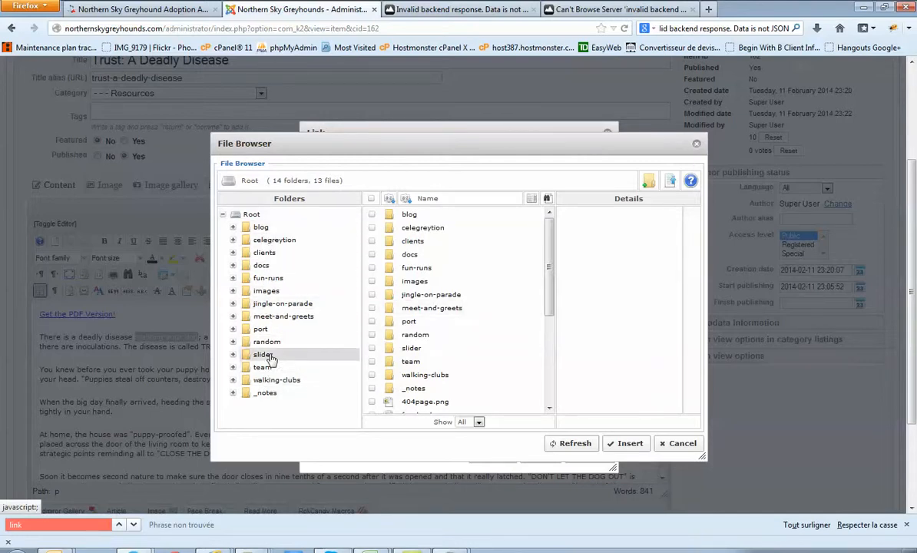
pyautogui.click(261, 266)
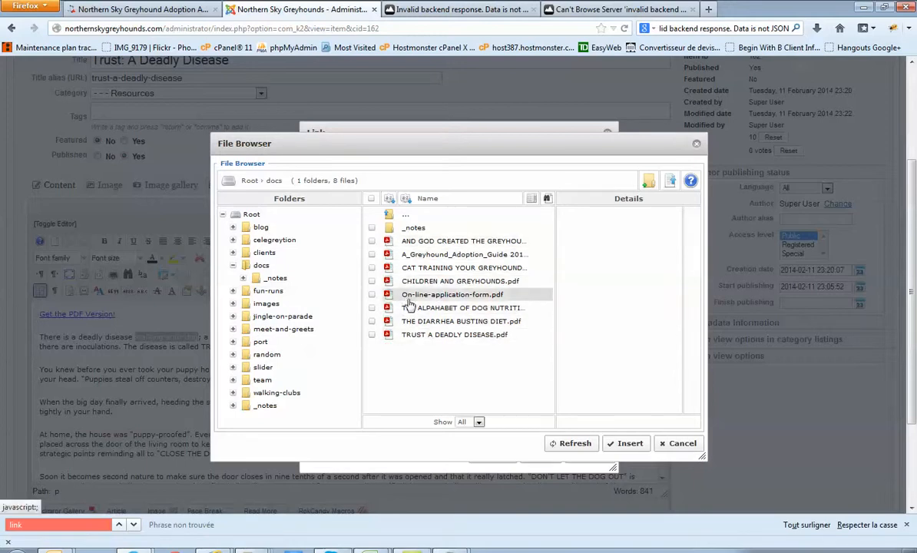
pyautogui.click(669, 185)
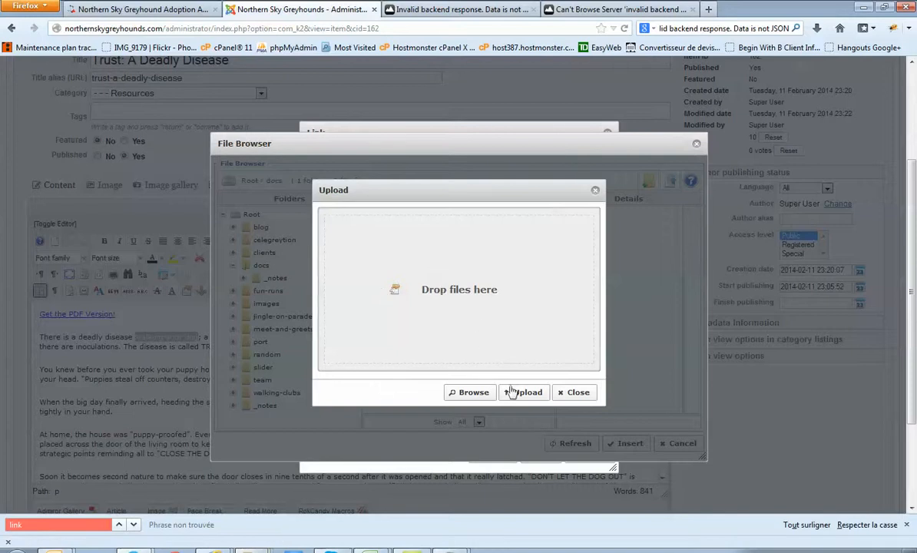
pyautogui.click(465, 392)
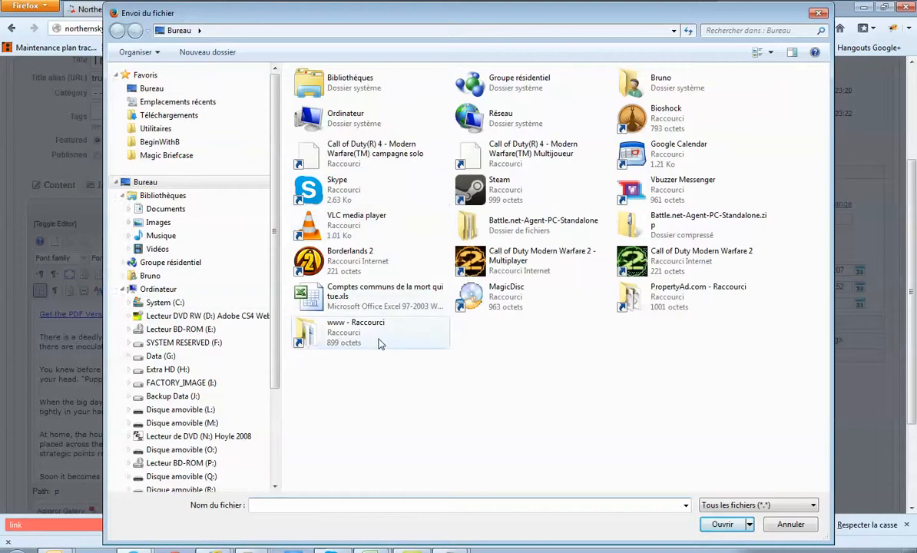
pyautogui.click(792, 524)
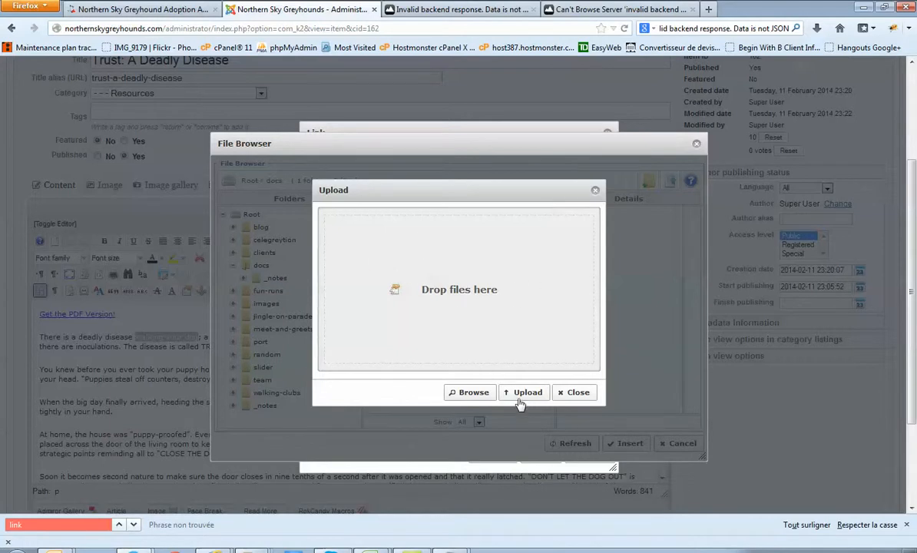
pyautogui.click(574, 394)
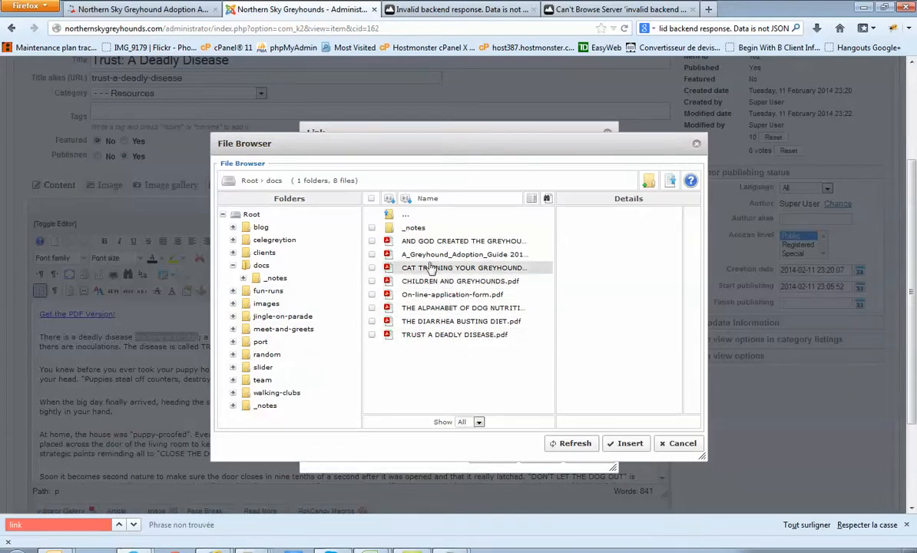
# Refresh the docs folder and choose CHILDREN AND GREYHOUNDS.pdf as the link's URL
pyautogui.click(570, 444)
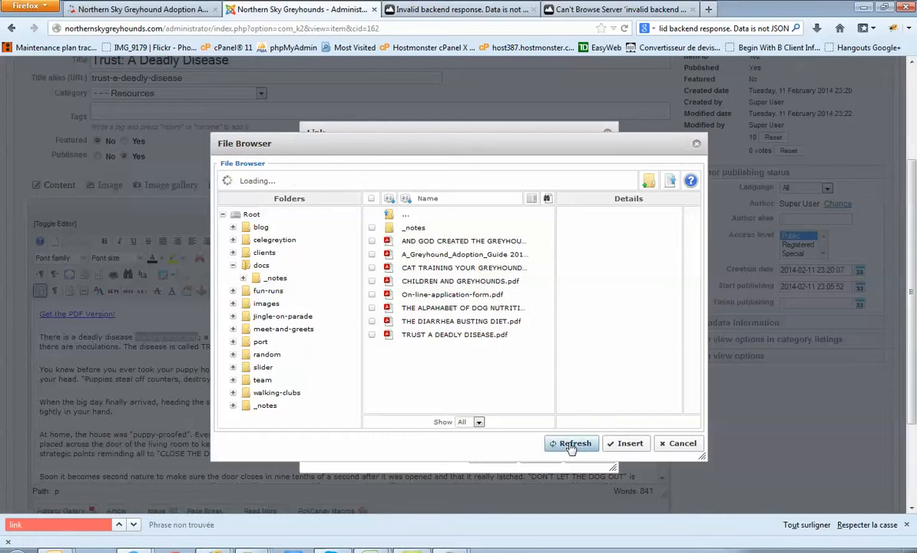
pyautogui.click(435, 282)
pyautogui.click(435, 268)
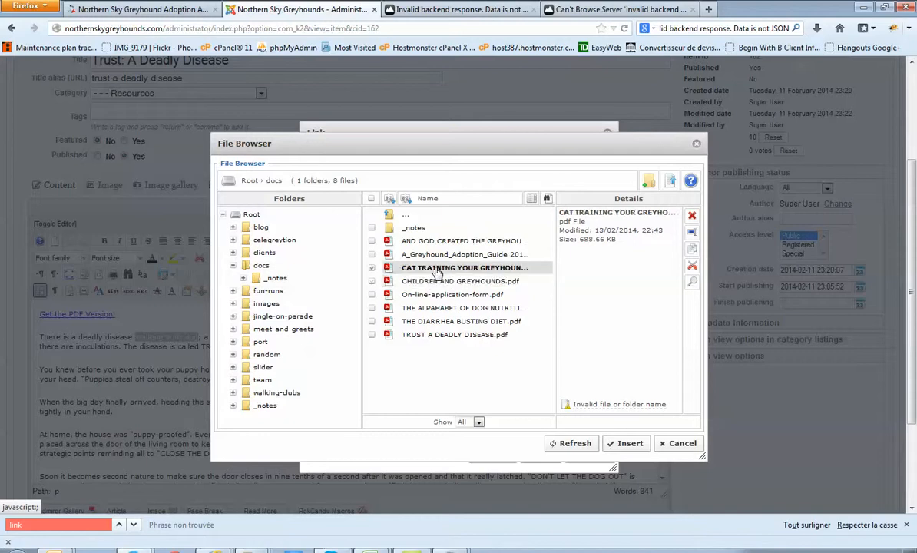
pyautogui.click(438, 283)
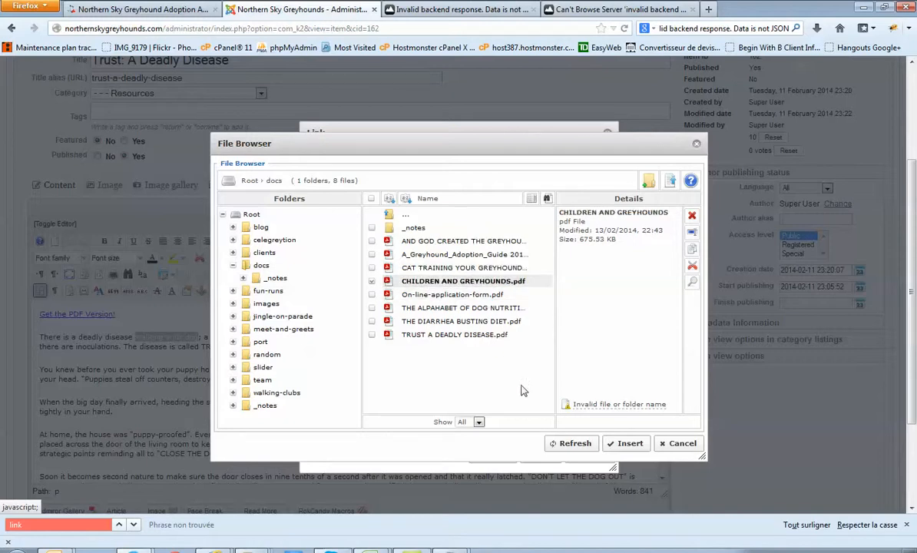
pyautogui.click(638, 444)
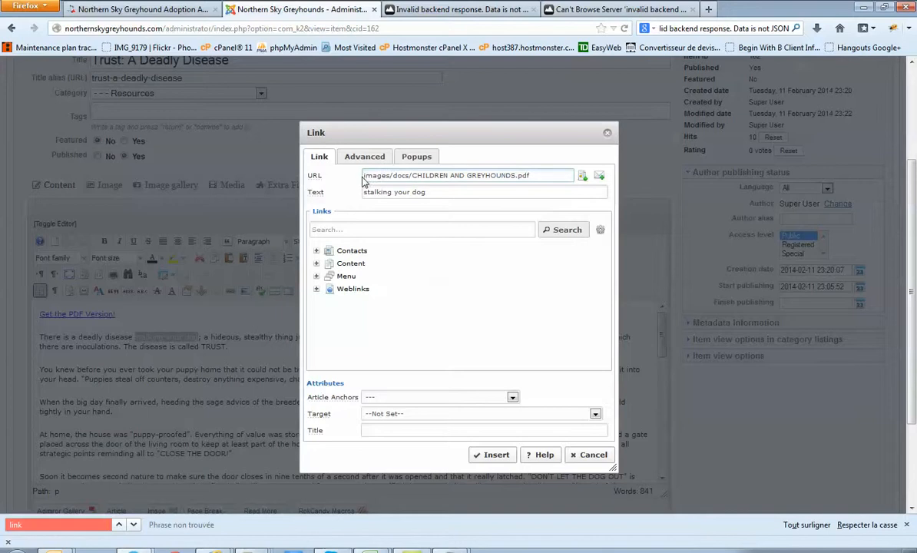
pyautogui.moveTo(364, 176); pyautogui.dragTo(534, 175)
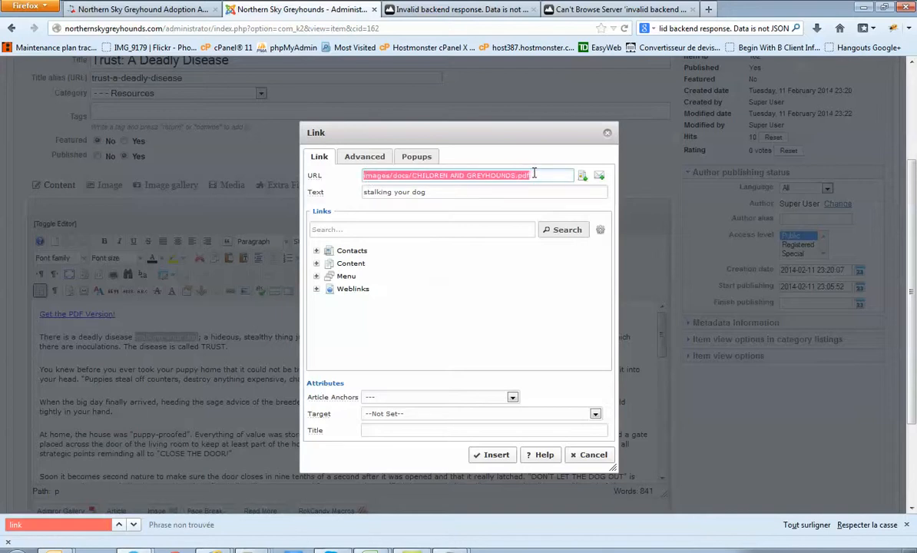
pyautogui.click(536, 176)
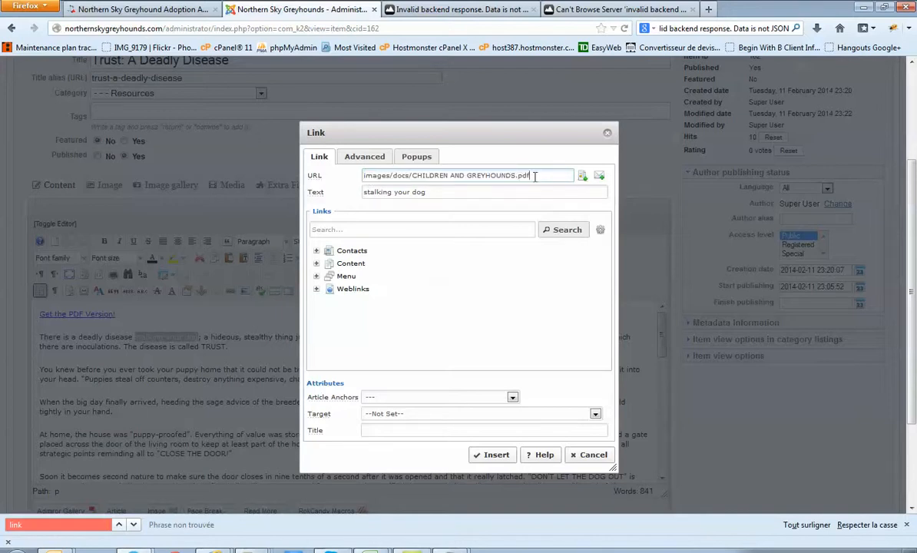
pyautogui.moveTo(534, 177); pyautogui.dragTo(361, 180)
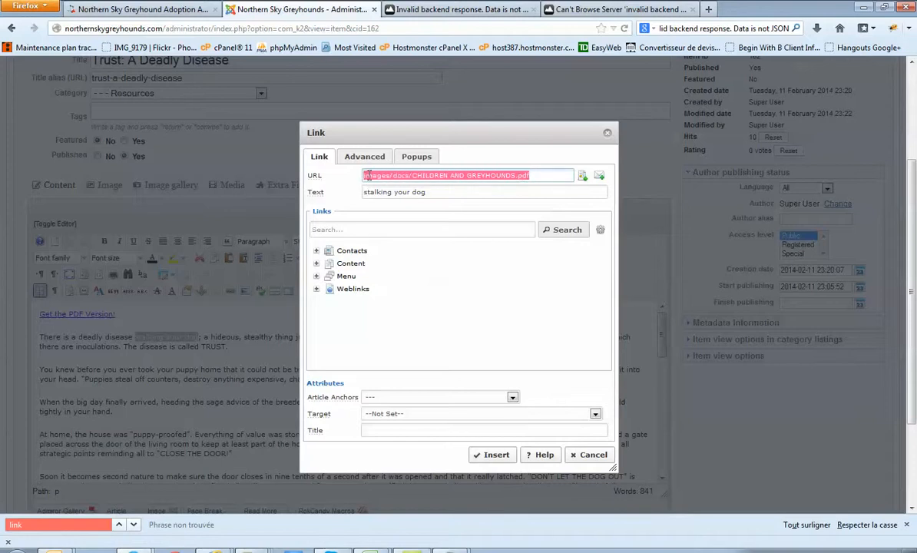
pyautogui.click(366, 176)
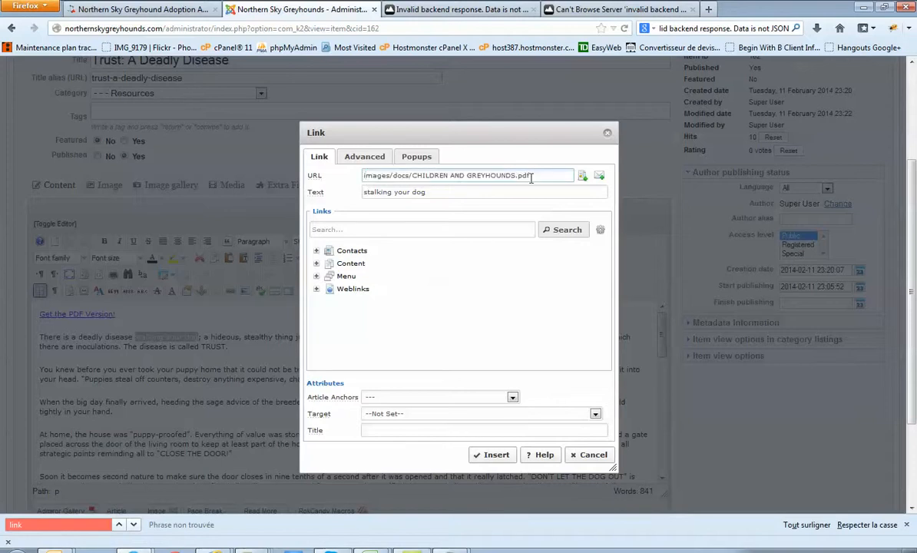
pyautogui.moveTo(534, 176); pyautogui.dragTo(364, 180)
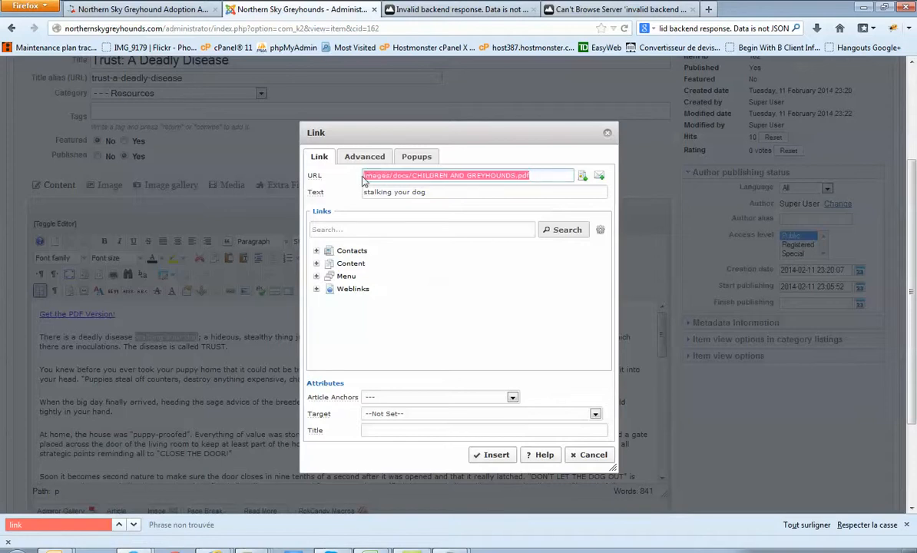
pyautogui.click(427, 177)
pyautogui.moveTo(540, 176); pyautogui.dragTo(343, 175)
pyautogui.click(531, 176)
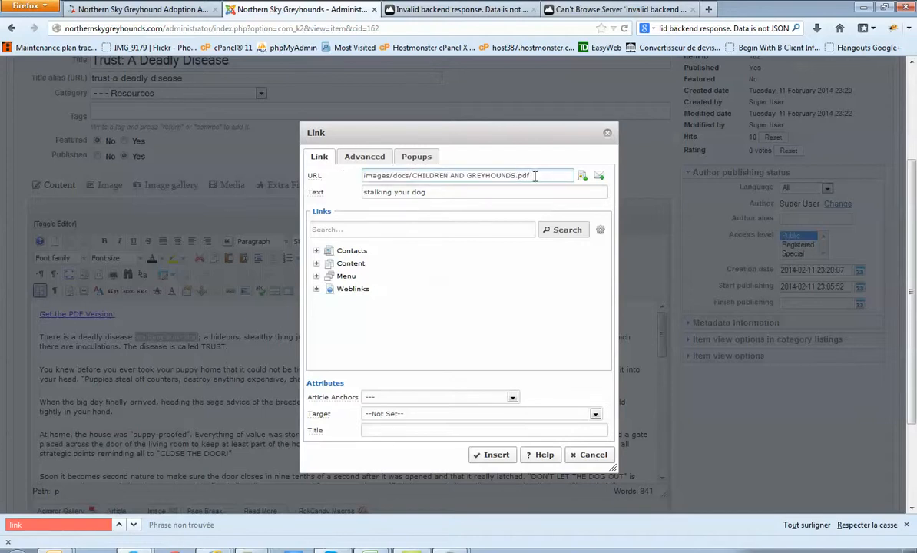
# Check the link's target window options and insert the PDF link on "stalking your dog"
pyautogui.click(394, 413)
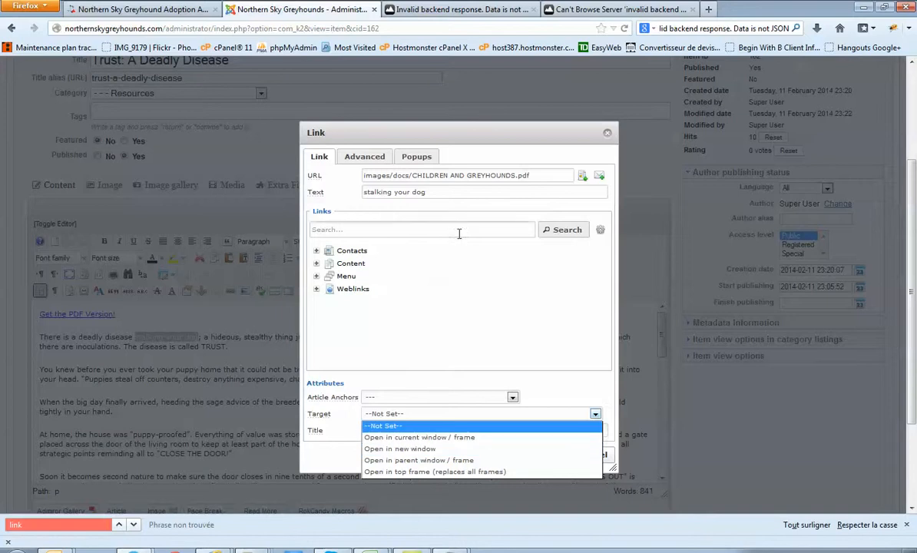
pyautogui.click(449, 326)
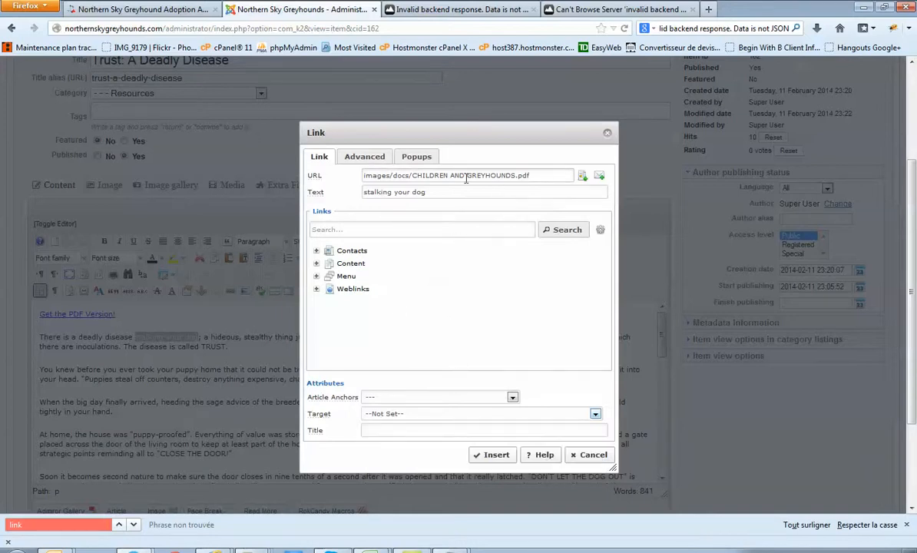
pyautogui.click(496, 455)
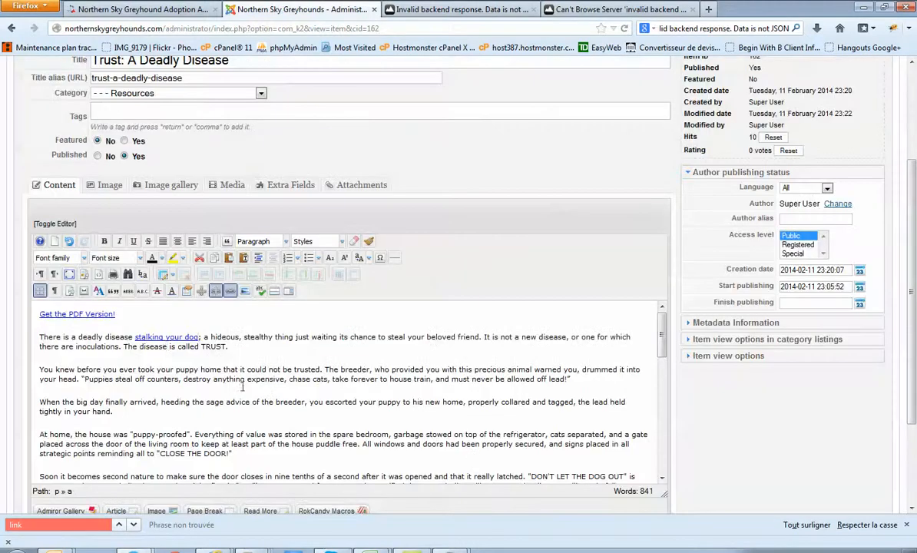
pyautogui.click(159, 337)
# Close the "Trust: A Deadly Disease" item without saving and switch to the public Northern Sky Greyhound website
pyautogui.scroll(3, 231, 469)
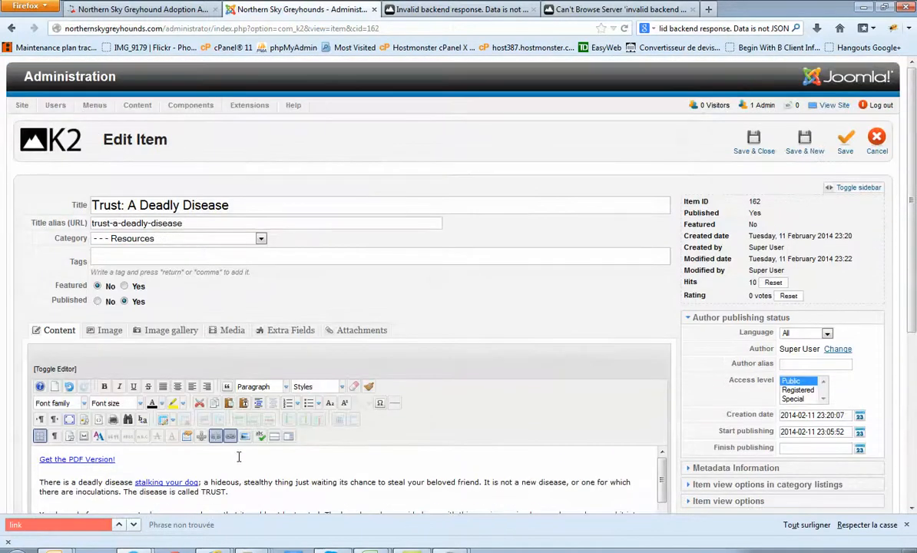
pyautogui.scroll(-10, 238, 457)
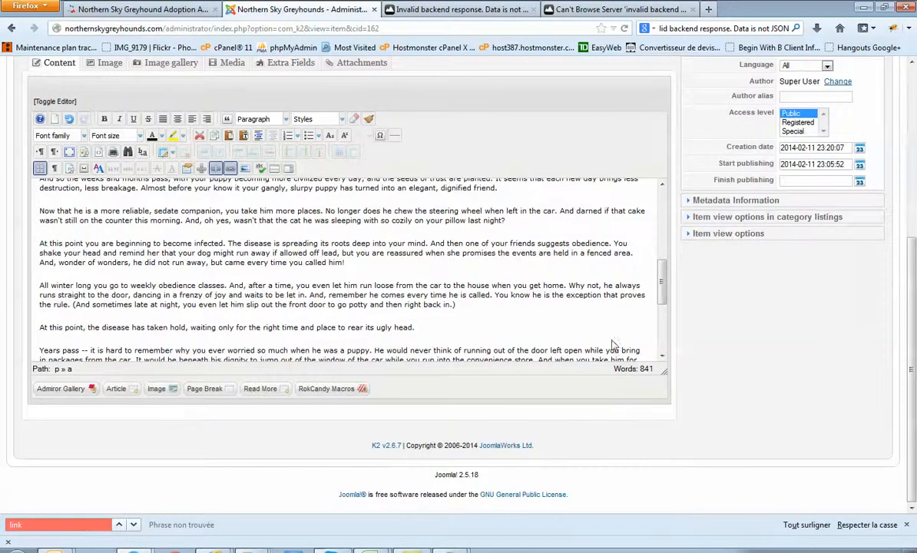
pyautogui.scroll(5, 613, 345)
pyautogui.scroll(2, 670, 228)
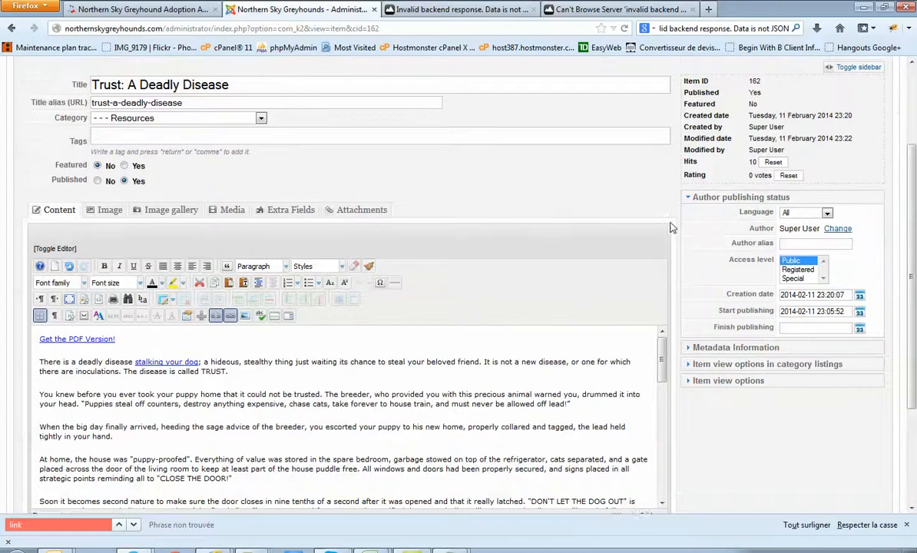
pyautogui.scroll(3, 670, 227)
pyautogui.click(878, 143)
pyautogui.click(172, 9)
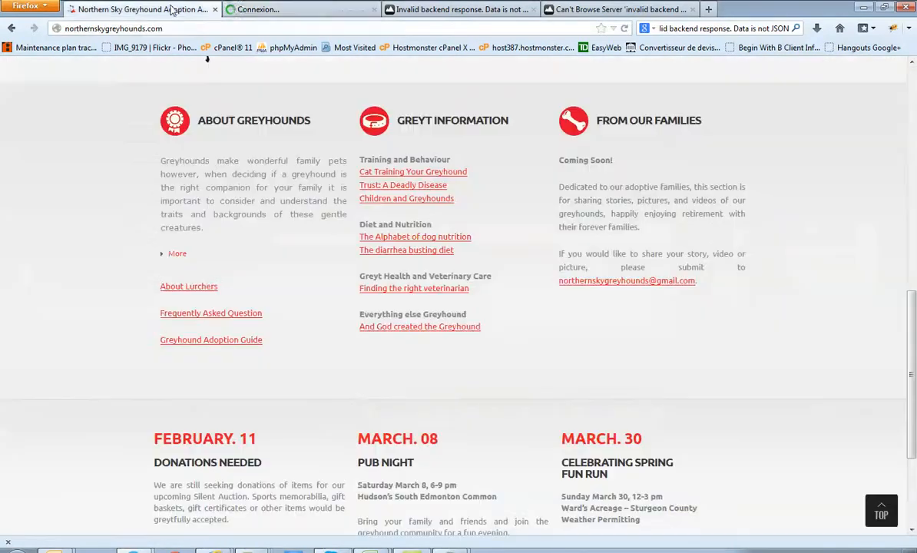
# Examine the Available for Adoption, Happily Homed and Our Angels blocks on the public homepage
pyautogui.scroll(5, 123, 229)
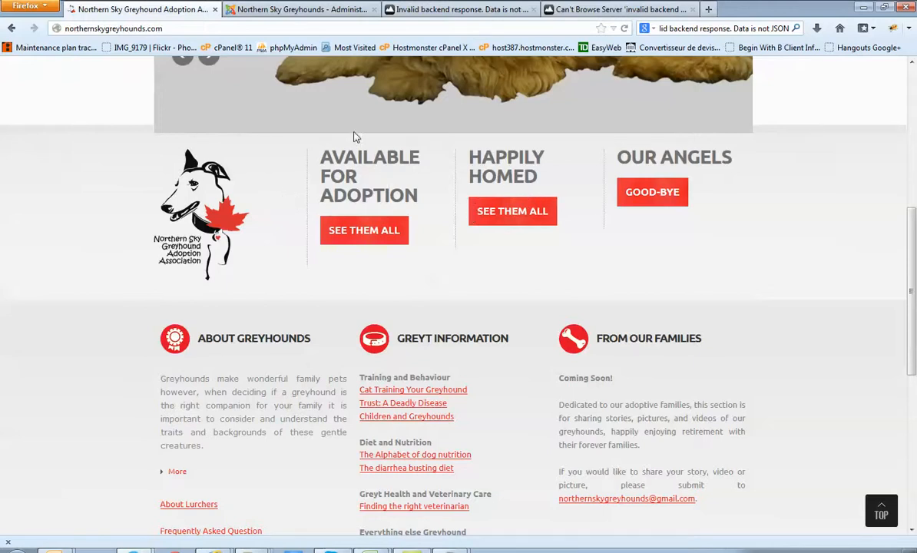
pyautogui.click(296, 10)
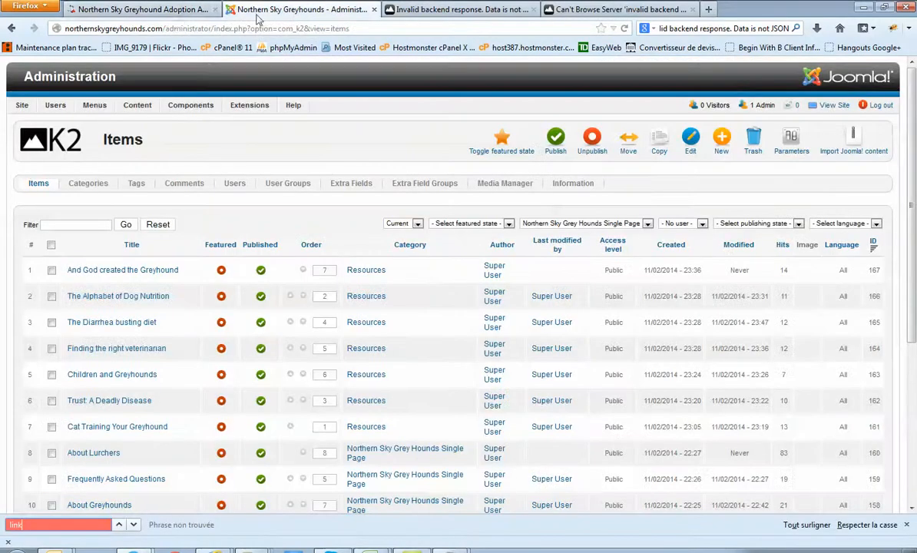
pyautogui.click(138, 10)
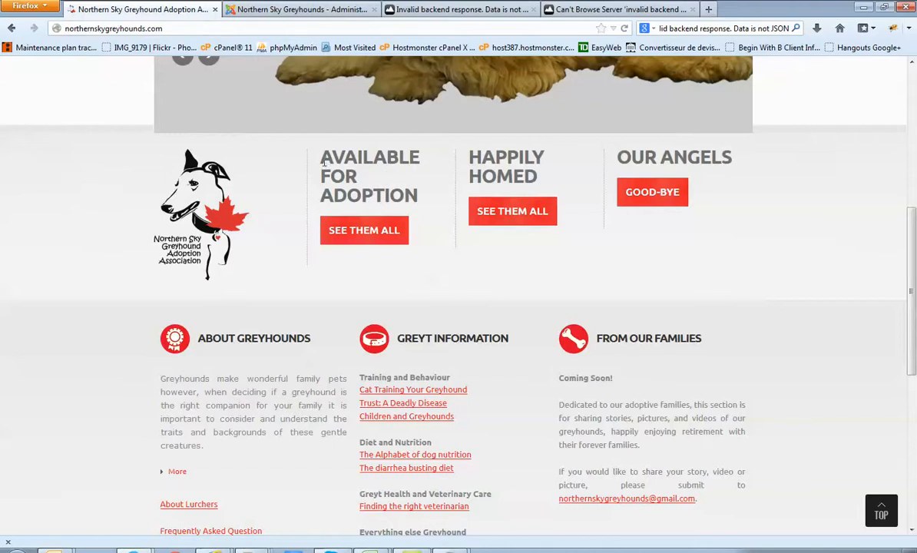
pyautogui.moveTo(322, 161); pyautogui.dragTo(436, 194)
# Filter the K2 items list in the Joomla administration by the Carousel category
pyautogui.click(258, 16)
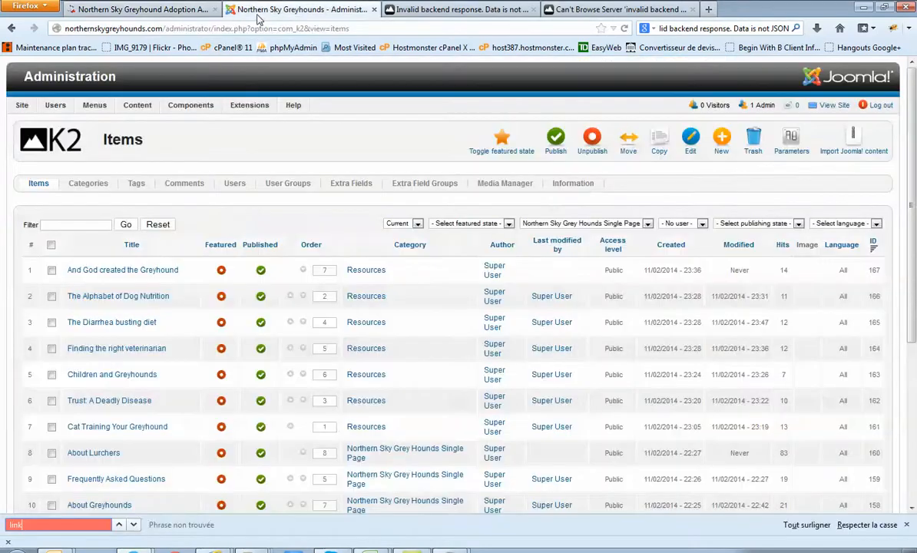
pyautogui.scroll(-4, 146, 269)
pyautogui.scroll(4, 146, 268)
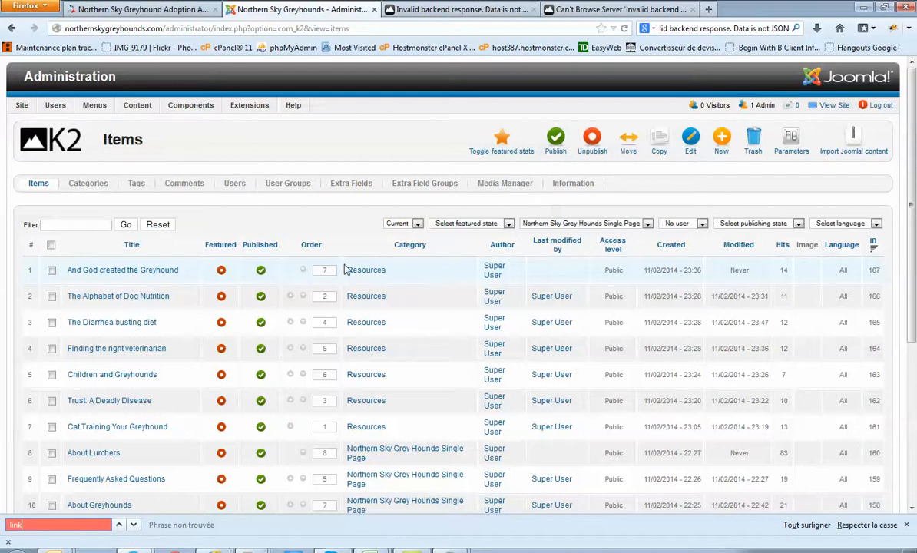
pyautogui.scroll(-2, 345, 269)
pyautogui.click(601, 152)
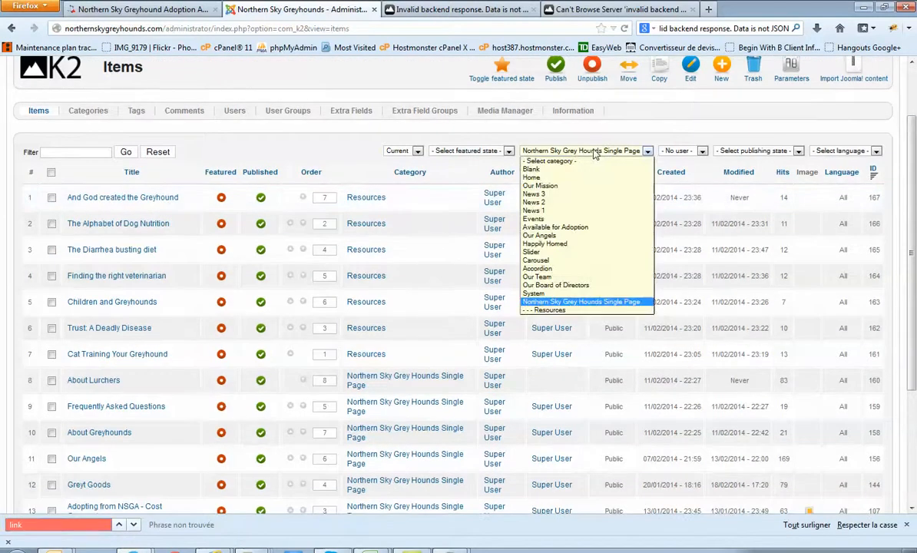
pyautogui.click(538, 262)
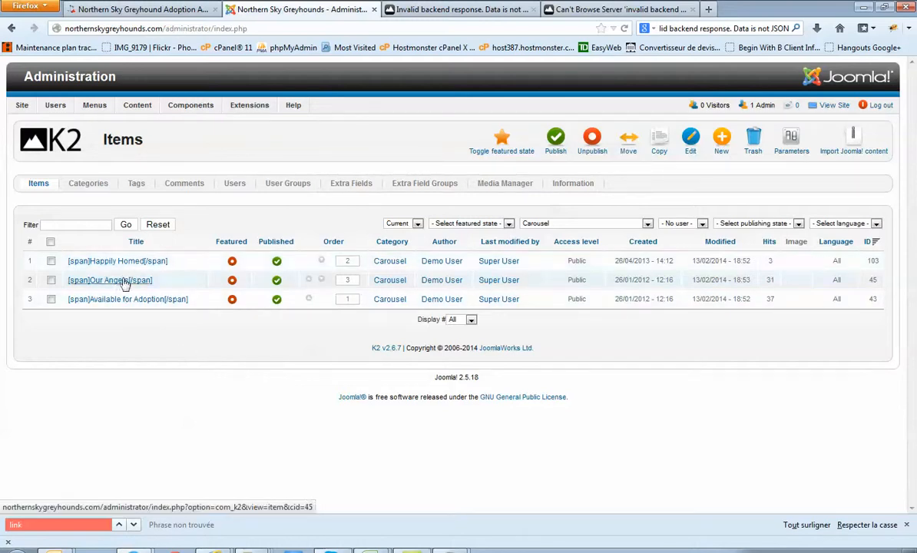
# Compare the Carousel items with the blocks on the public homepage and open the Our Angels item for editing
pyautogui.click(138, 9)
pyautogui.click(253, 10)
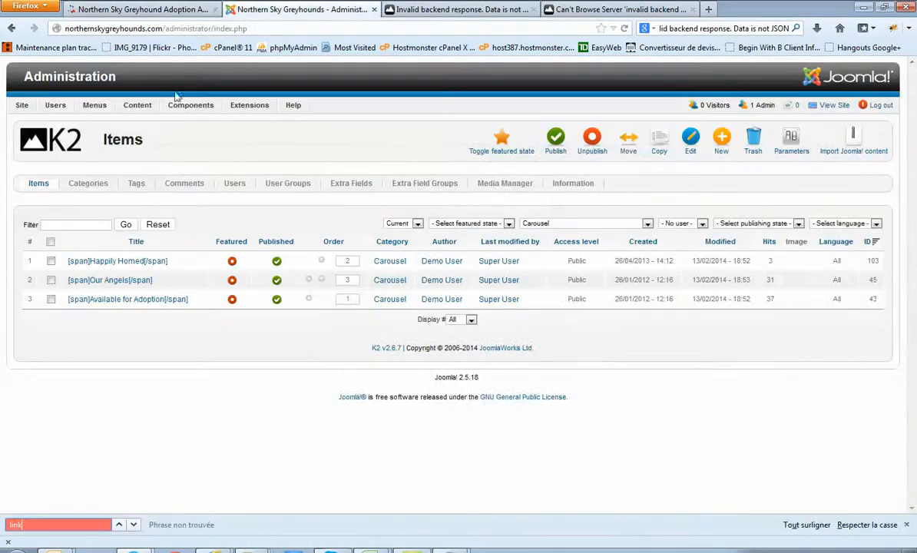
pyautogui.click(180, 11)
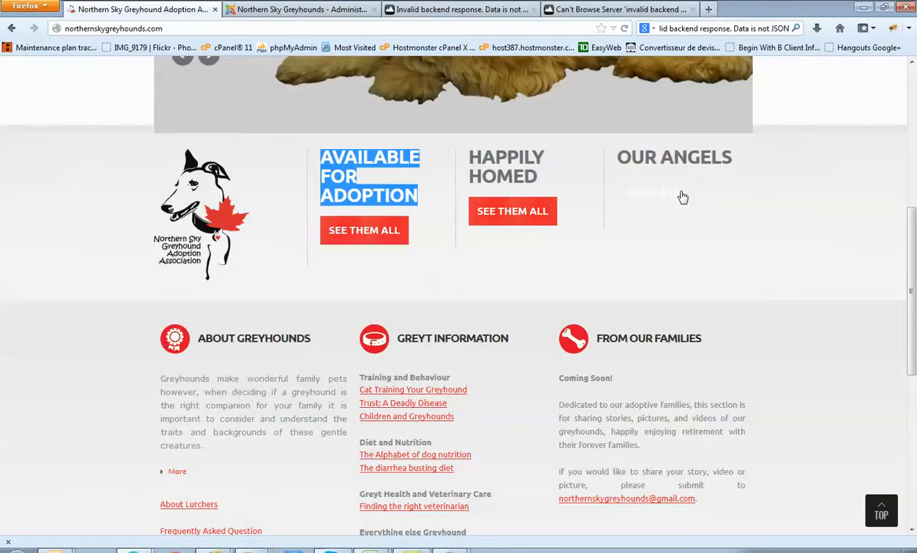
pyautogui.click(299, 9)
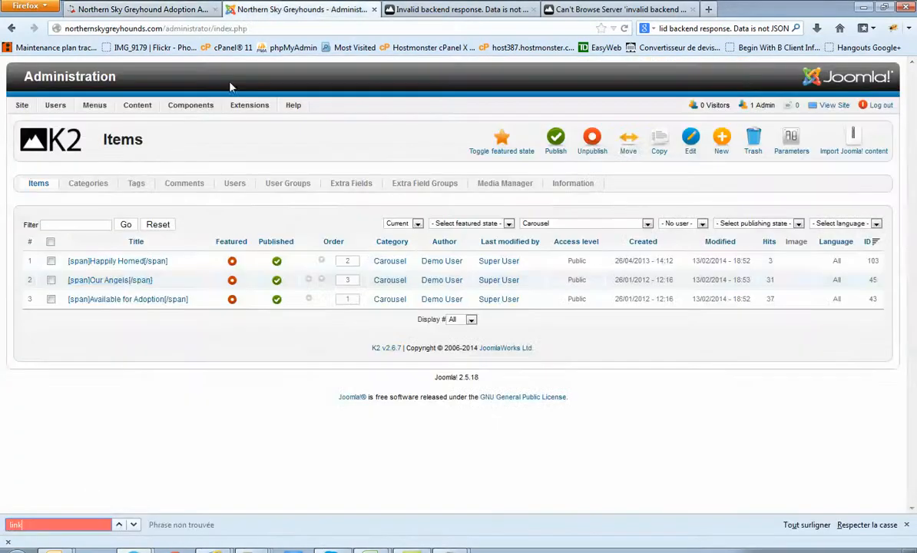
pyautogui.click(123, 281)
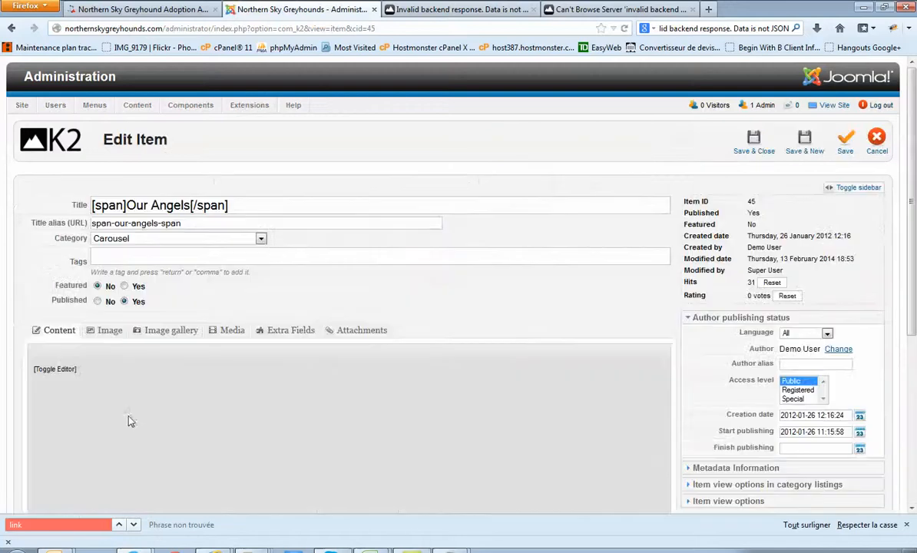
pyautogui.scroll(-3, 652, 259)
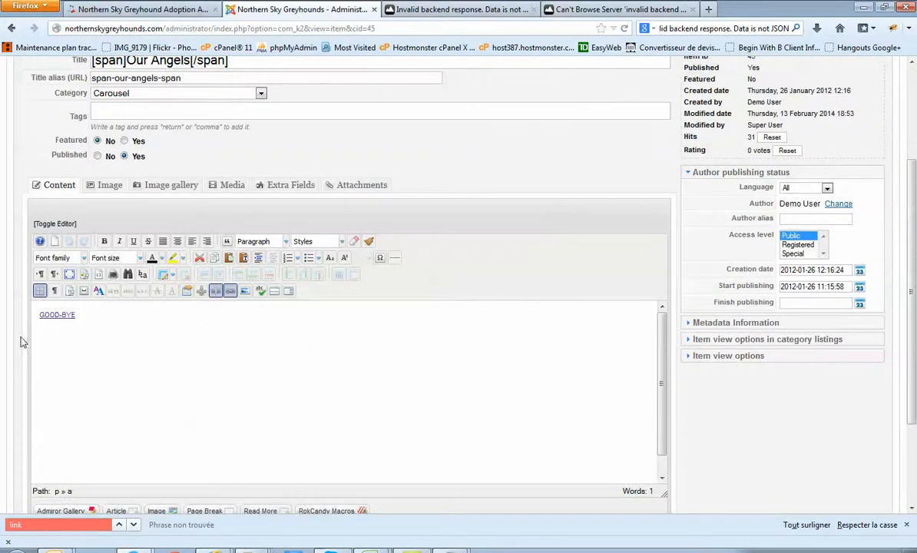
# Try appending "DAD AWLDWA" to the GOOD-BYE link text and adding "awndlaw" as a new paragraph below
pyautogui.click(53, 315)
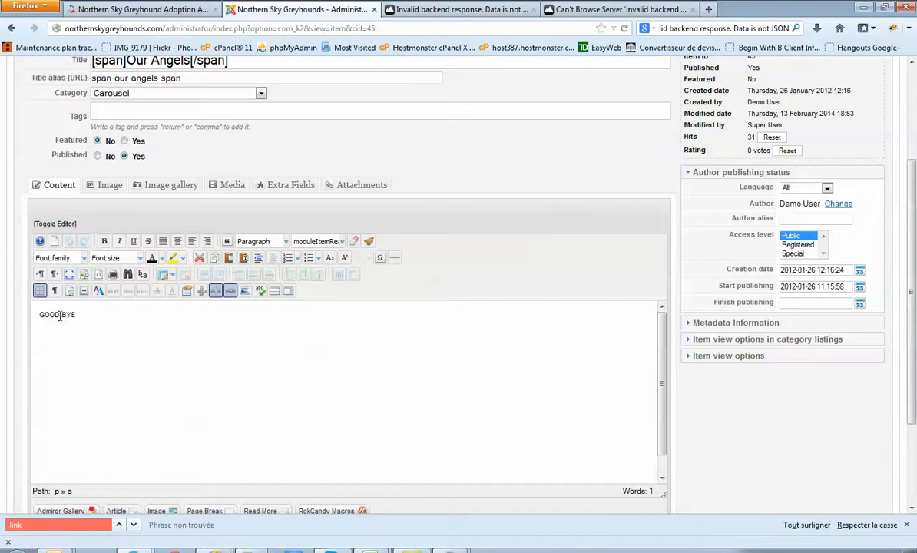
pyautogui.write('DAD AWLDWA')
pyautogui.press('Return')
pyautogui.write('awndlaw')
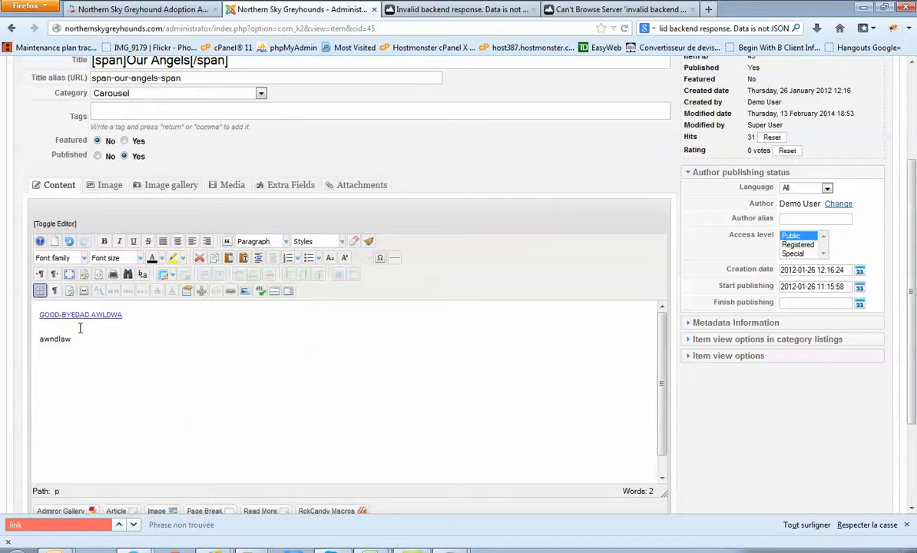
# Delete the test paragraph and the extra characters after GOOD-BYE in the Our Angels content
pyautogui.moveTo(74, 340); pyautogui.dragTo(36, 337)
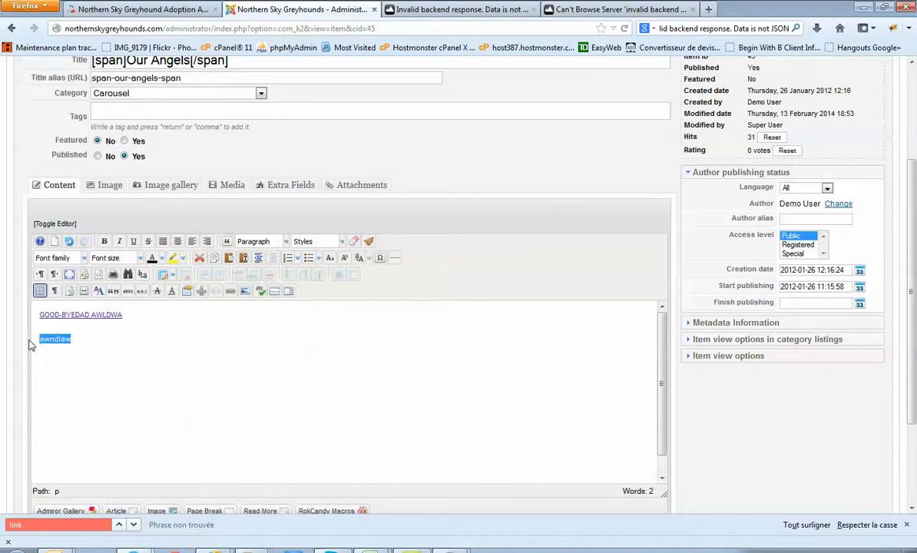
pyautogui.press('BackSpace')
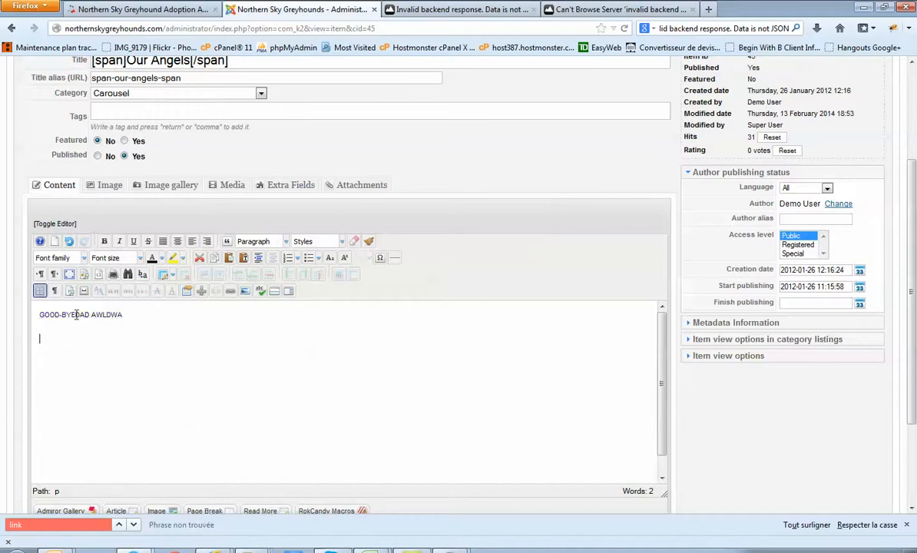
pyautogui.moveTo(76, 315); pyautogui.dragTo(122, 315)
pyautogui.press('BackSpace')
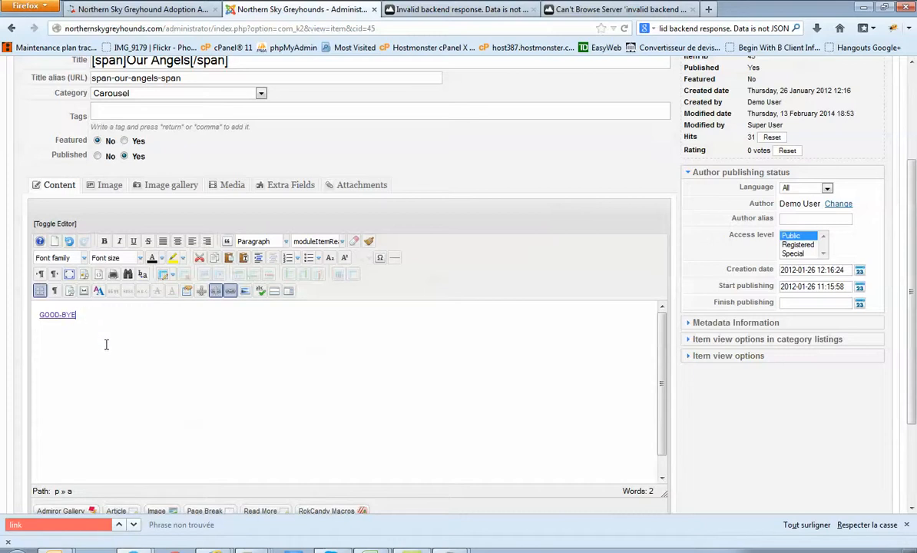
# Show the HTML source of the Our Angels content and examine its link markup
pyautogui.click(99, 276)
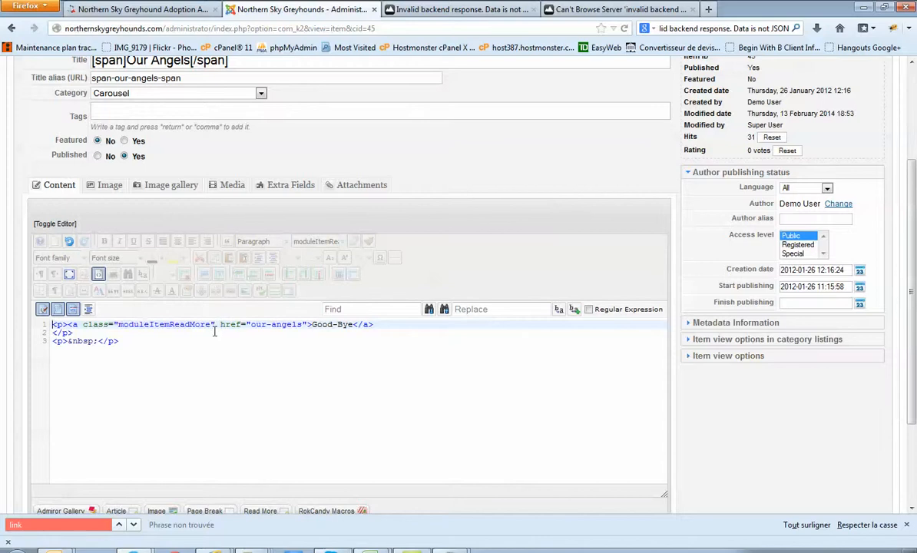
pyautogui.scroll(1, 213, 333)
pyautogui.scroll(2, 213, 333)
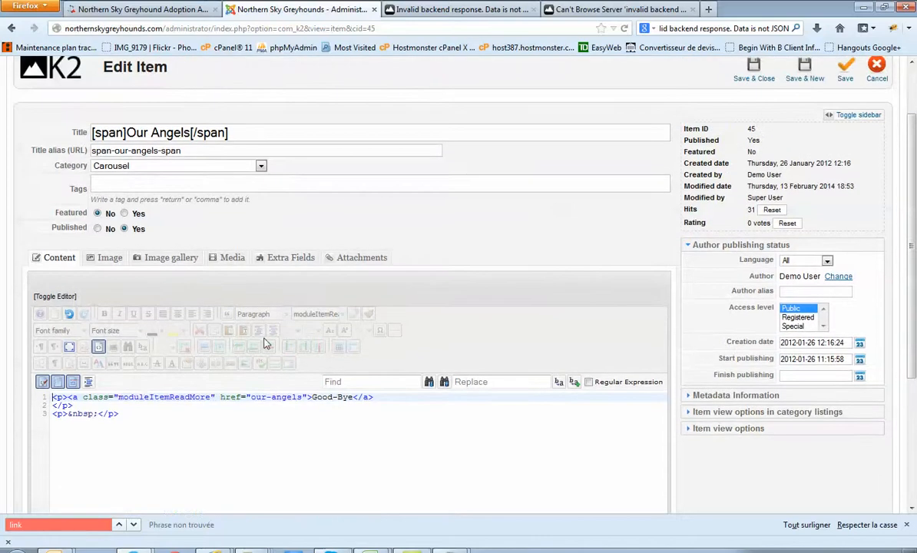
pyautogui.click(214, 418)
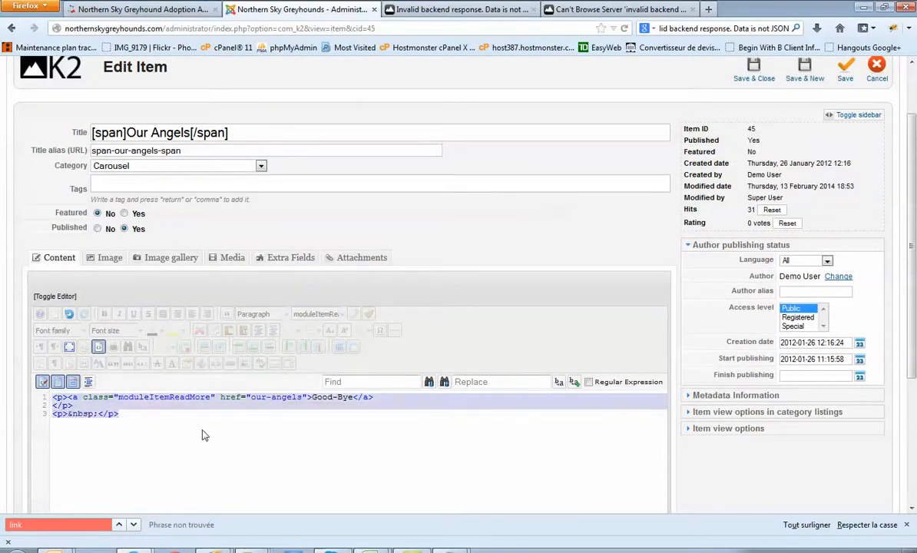
pyautogui.scroll(-1, 192, 429)
pyautogui.scroll(-3, 191, 432)
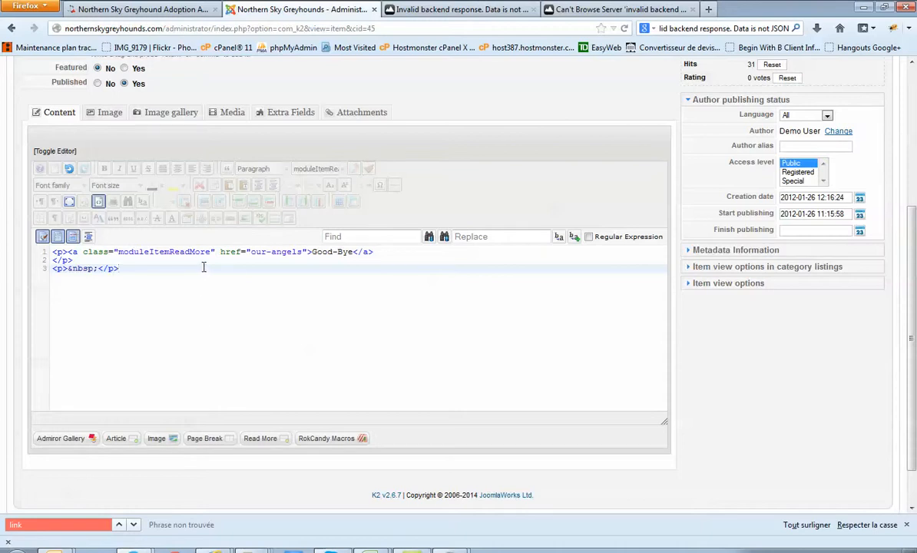
# Replace the link text Good-Bye with "Good Day" in the HTML source, keeping the surrounding link tags
pyautogui.moveTo(312, 253); pyautogui.dragTo(354, 255)
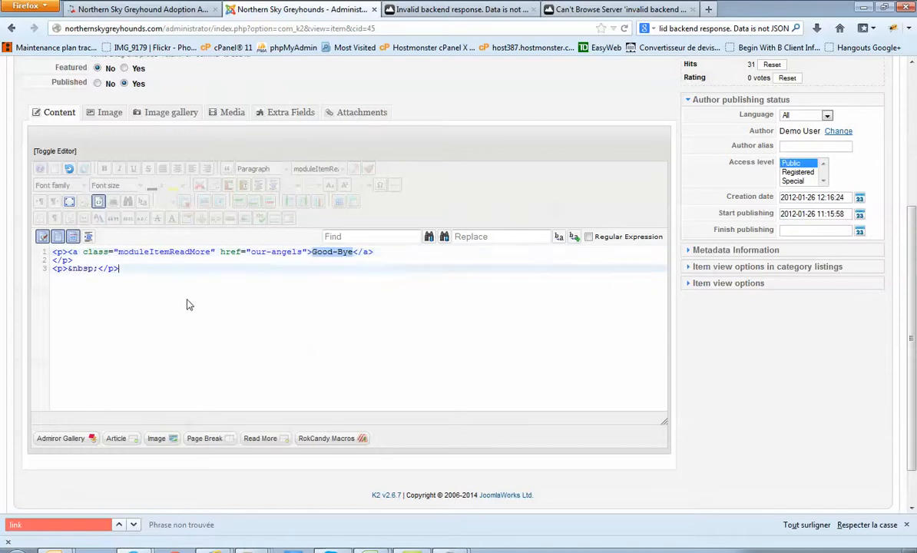
pyautogui.click(320, 253)
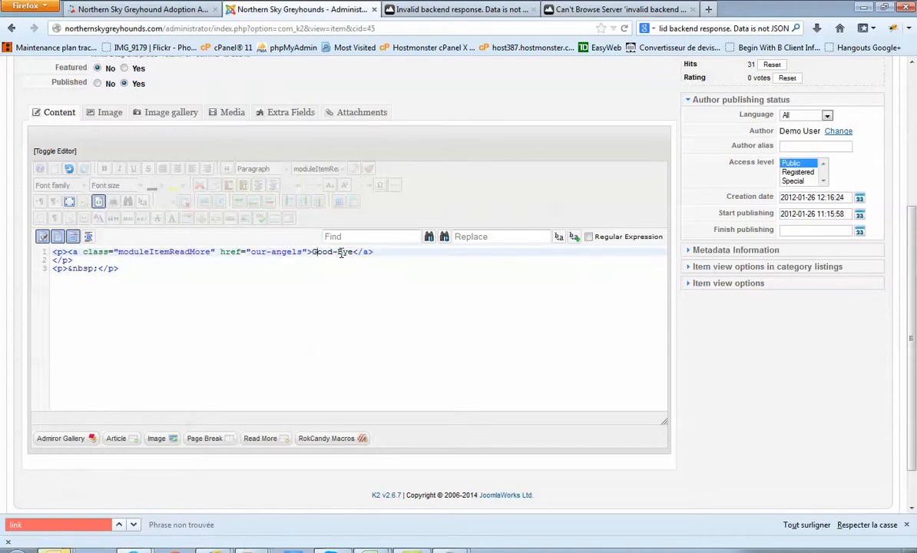
pyautogui.press('BackSpace')
pyautogui.press('BackSpace')
pyautogui.press('BackSpace')
pyautogui.press('BackSpace')
pyautogui.press('BackSpace')
pyautogui.press('BackSpace')
pyautogui.press('Delete')
pyautogui.press('Delete')
pyautogui.press('Delete')
pyautogui.write('Good Day')
# Close the Our Angels item without saving the changes
pyautogui.scroll(4, 202, 312)
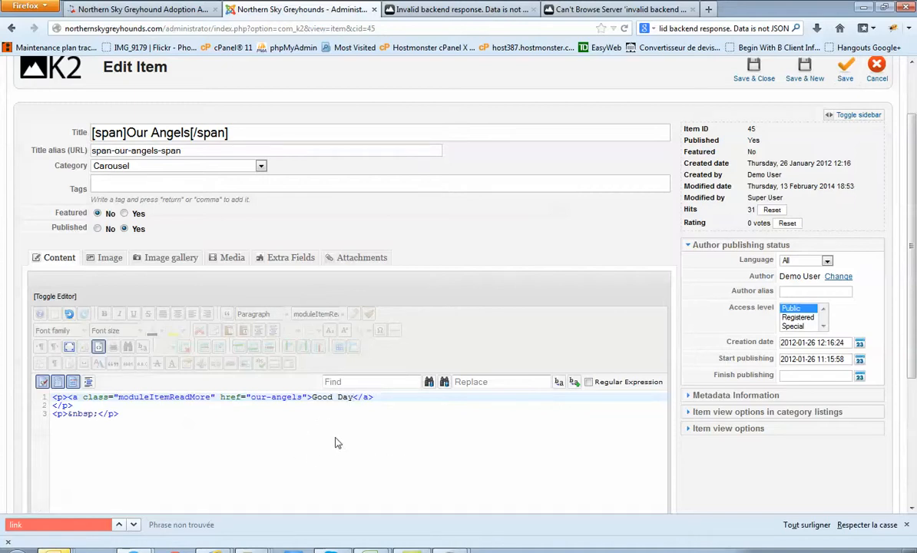
pyautogui.scroll(2, 247, 386)
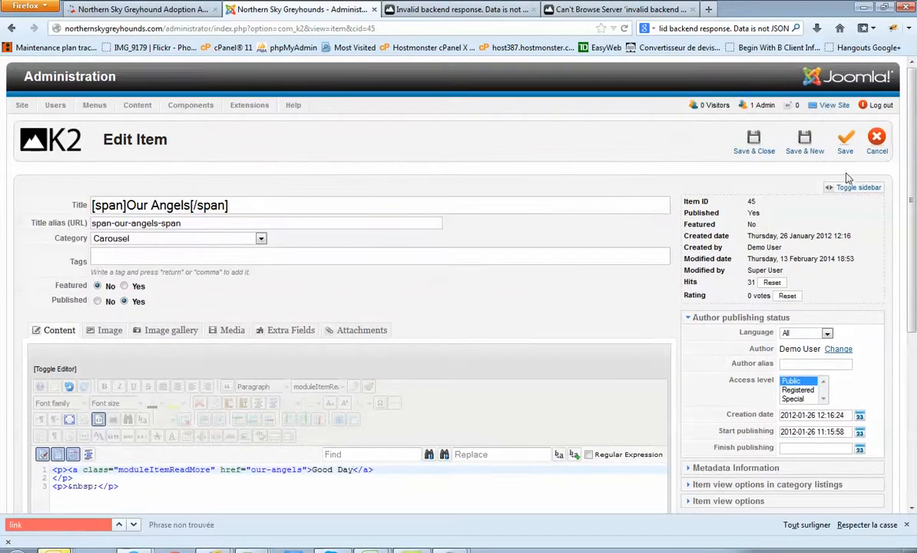
pyautogui.click(877, 143)
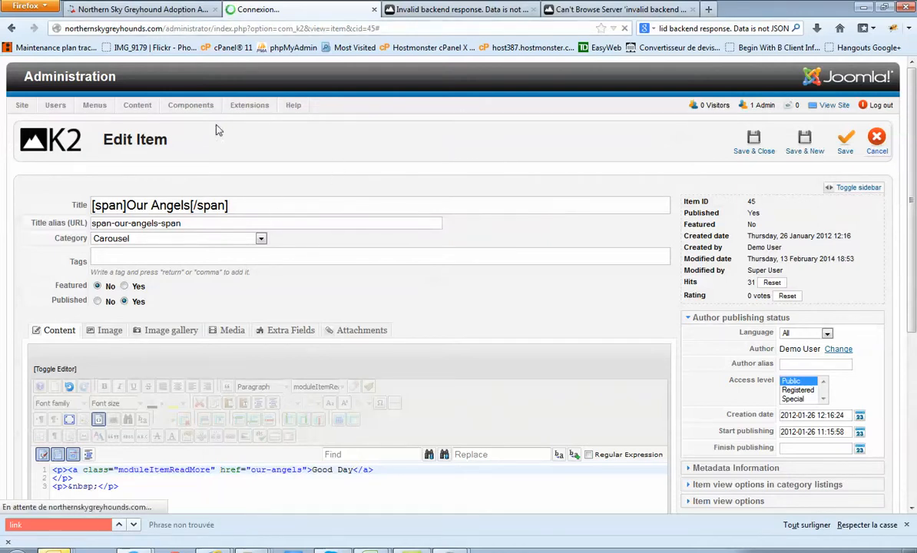
# Review the public homepage from its header down to the Available for Adoption block
pyautogui.click(177, 11)
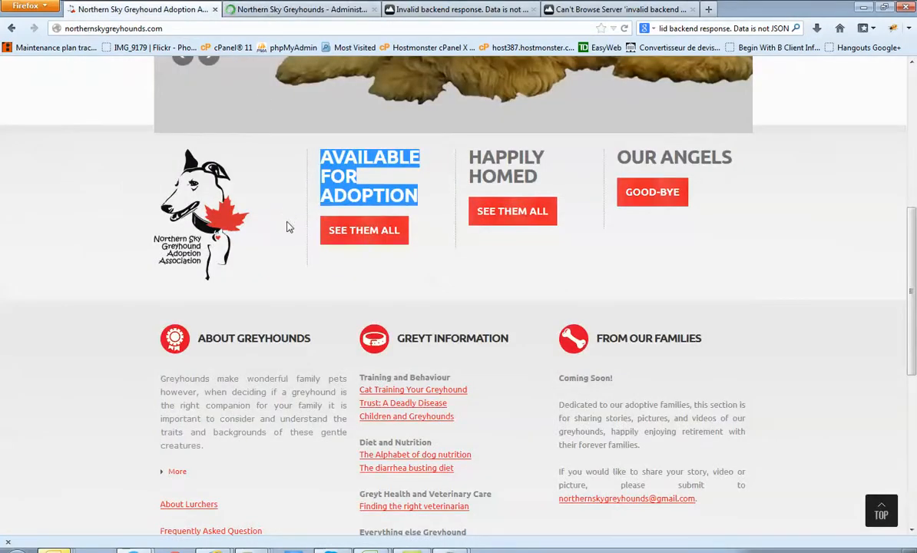
pyautogui.scroll(5, 286, 225)
pyautogui.scroll(3, 287, 219)
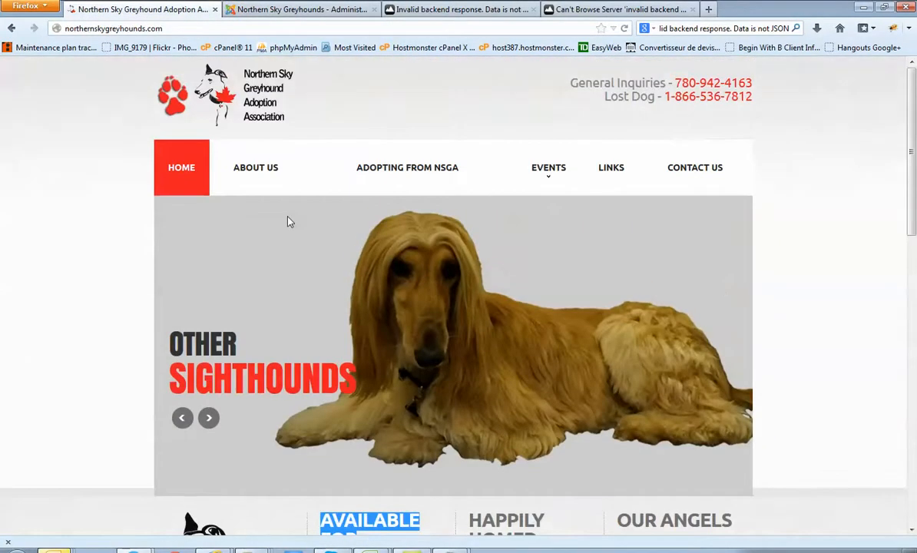
pyautogui.scroll(-6, 332, 233)
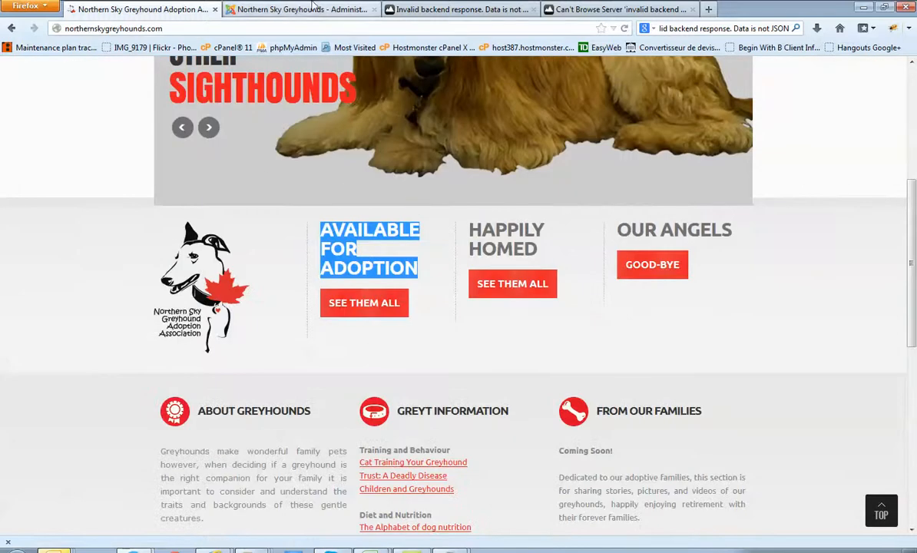
# Filter the K2 items list in the Joomla administration by the Available for Adoption category
pyautogui.click(311, 9)
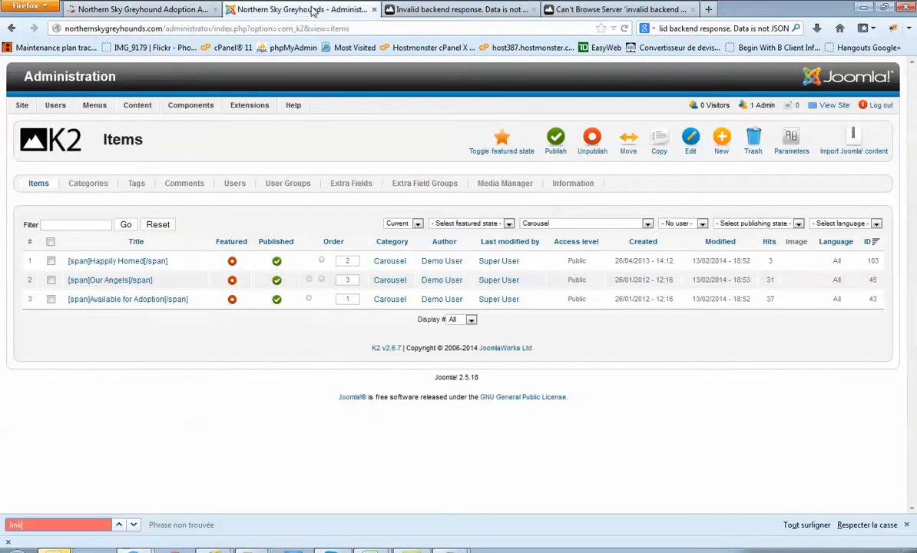
pyautogui.click(527, 224)
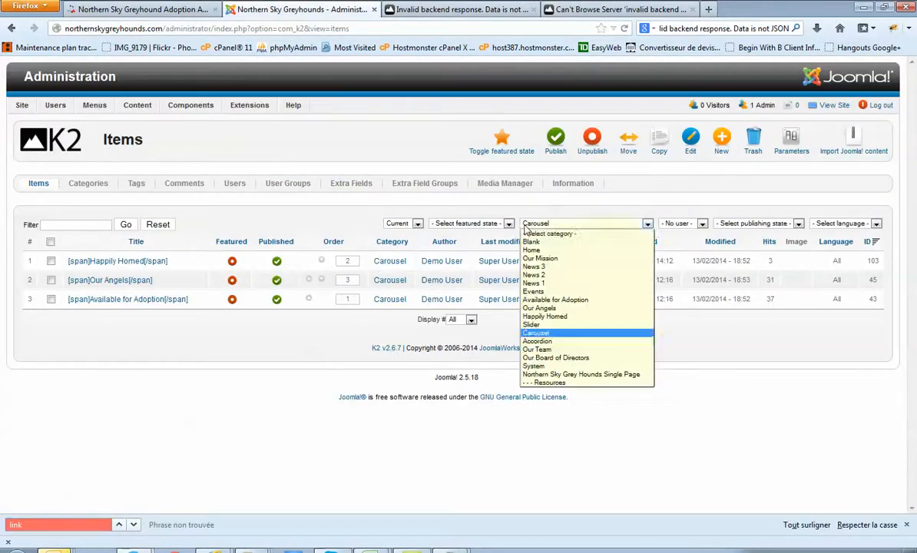
pyautogui.click(551, 301)
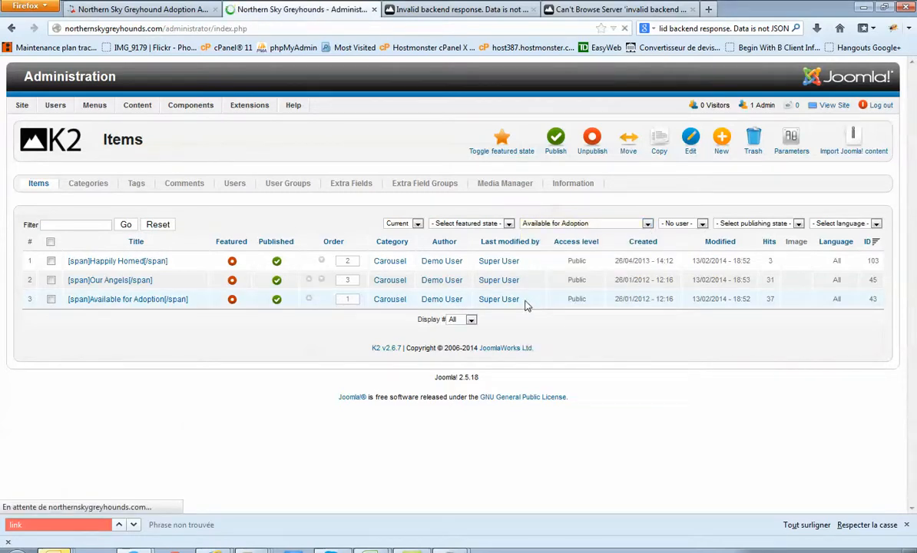
# Start a new K2 item in the Available for Adoption category and title it "Dog 1"
pyautogui.click(721, 143)
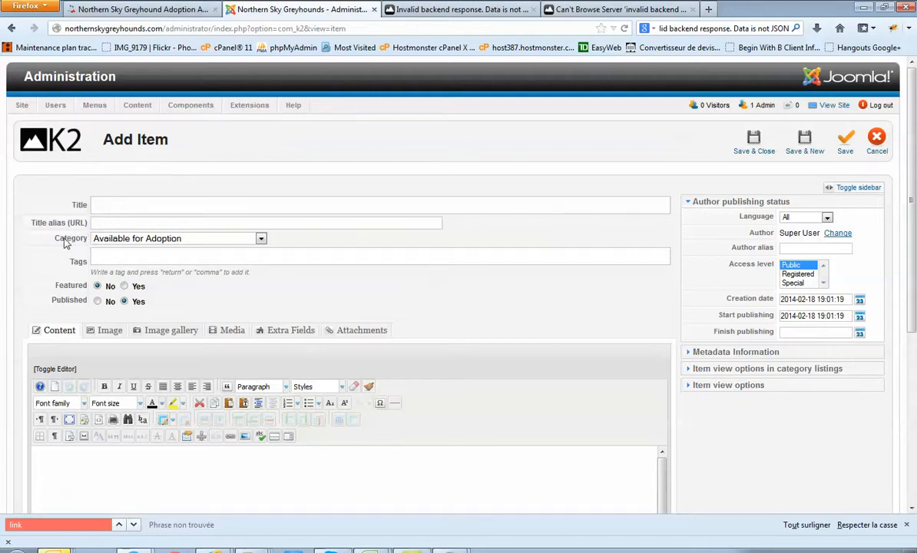
pyautogui.moveTo(54, 243); pyautogui.dragTo(86, 233)
pyautogui.scroll(-2, 565, 292)
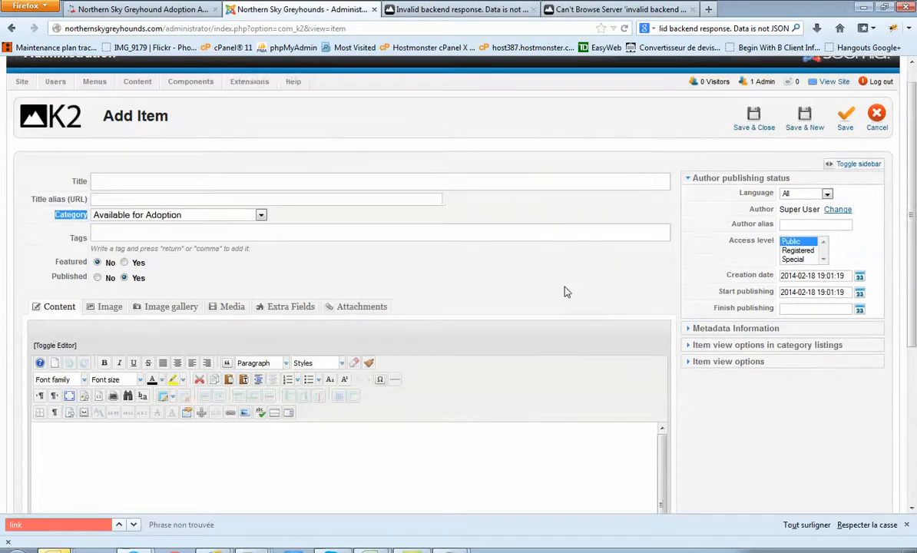
pyautogui.click(129, 139)
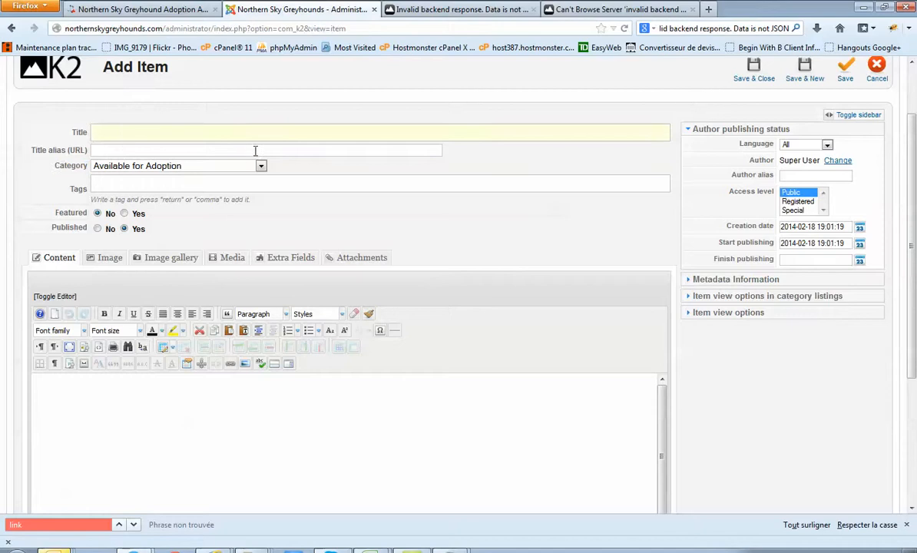
pyautogui.write('Dog 1')
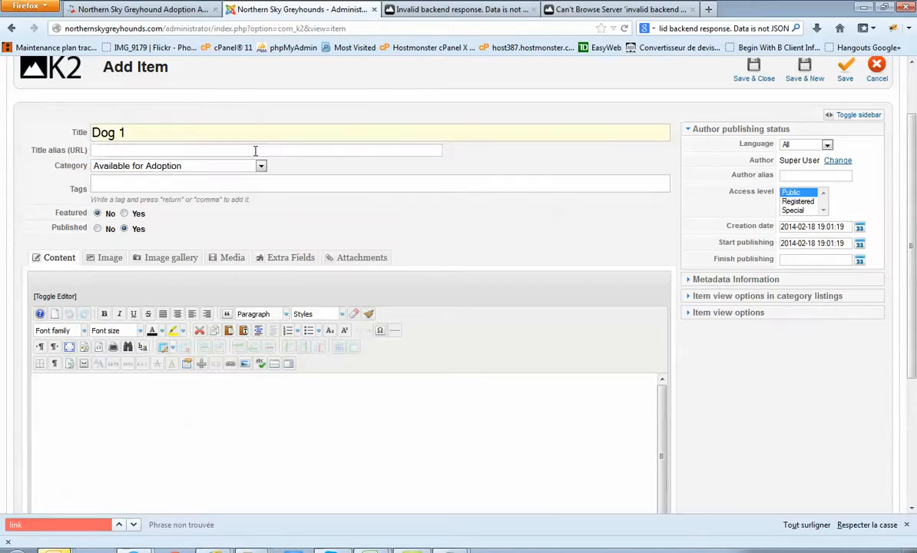
# Fill the Dog 1 item's description with three short paragraphs of placeholder text
pyautogui.click(194, 409)
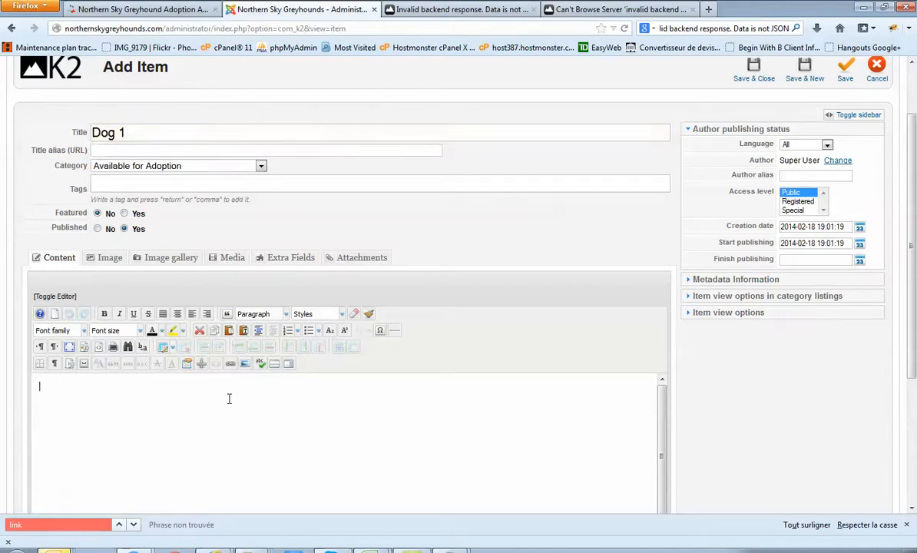
pyautogui.write('dmaipdmawpdmp')
pyautogui.press('Return')
pyautogui.write('awdm')
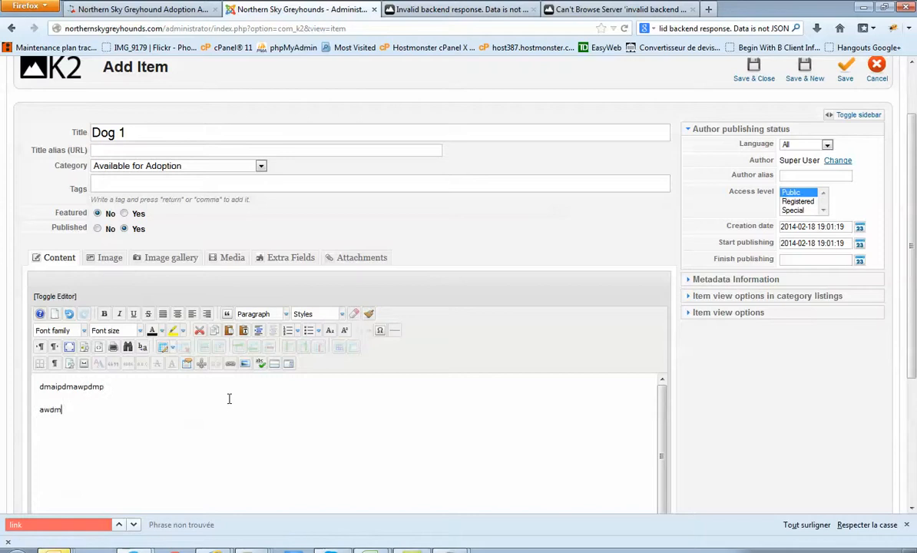
pyautogui.write('dpwamda dawodmaopwdwao')
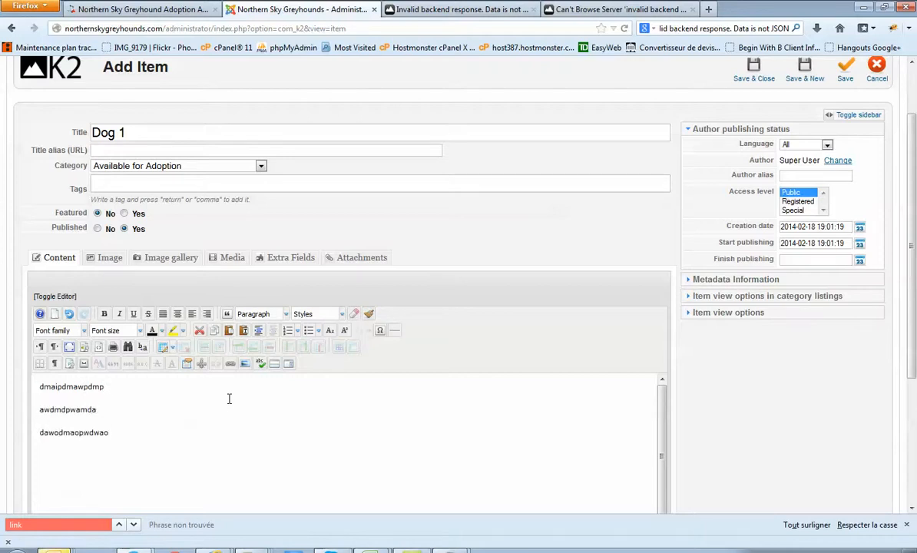
# Look over the Dog 1 item's image upload options and extra fields, and return to its description
pyautogui.click(106, 257)
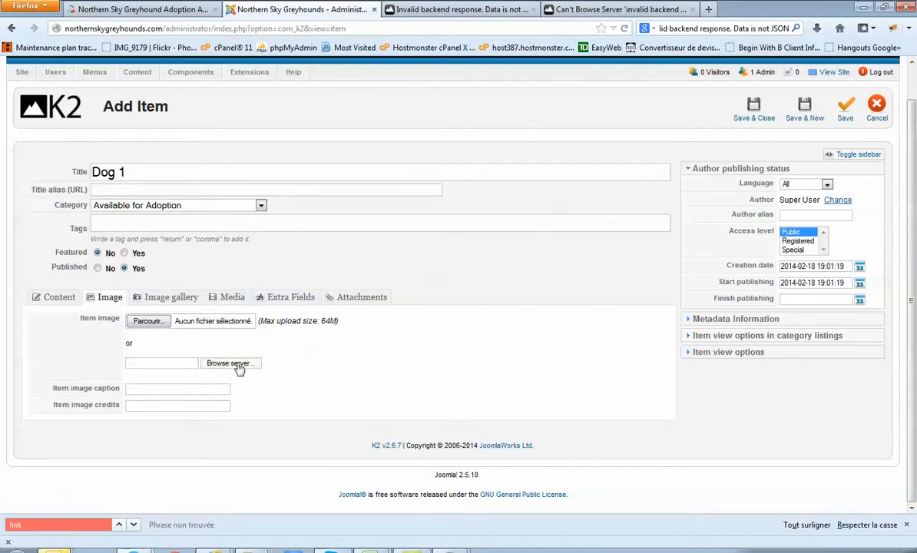
pyautogui.click(287, 298)
pyautogui.click(158, 321)
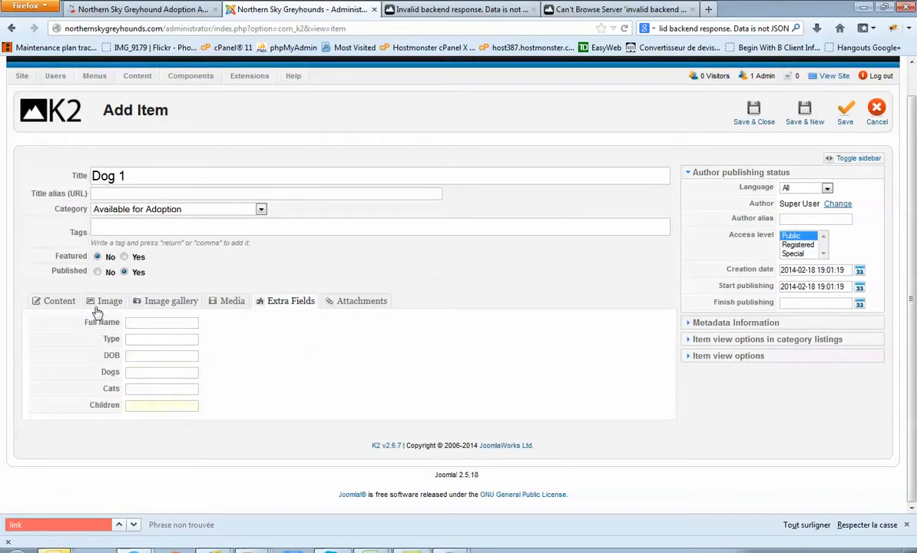
pyautogui.click(64, 298)
pyautogui.scroll(1, 199, 300)
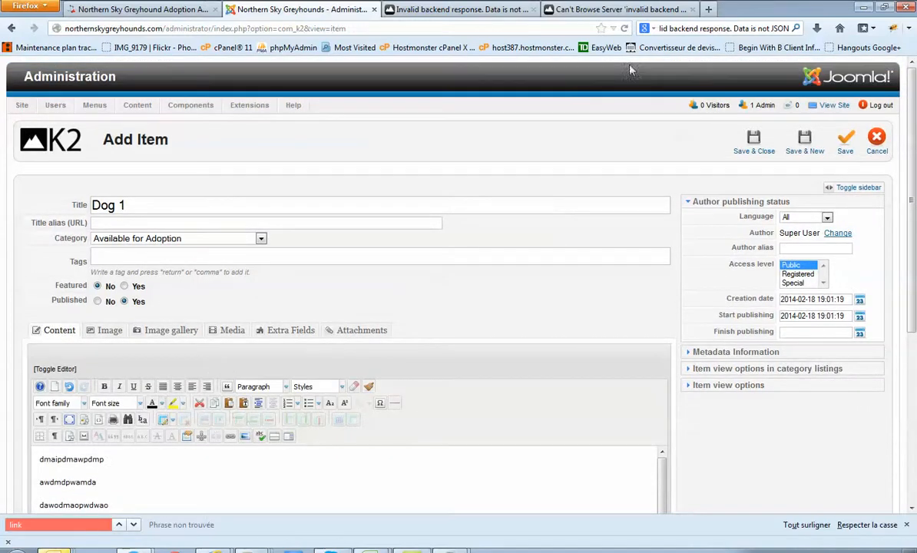
# Check the Dog 1 item's Published setting and close the item without saving
pyautogui.scroll(-2, 460, 277)
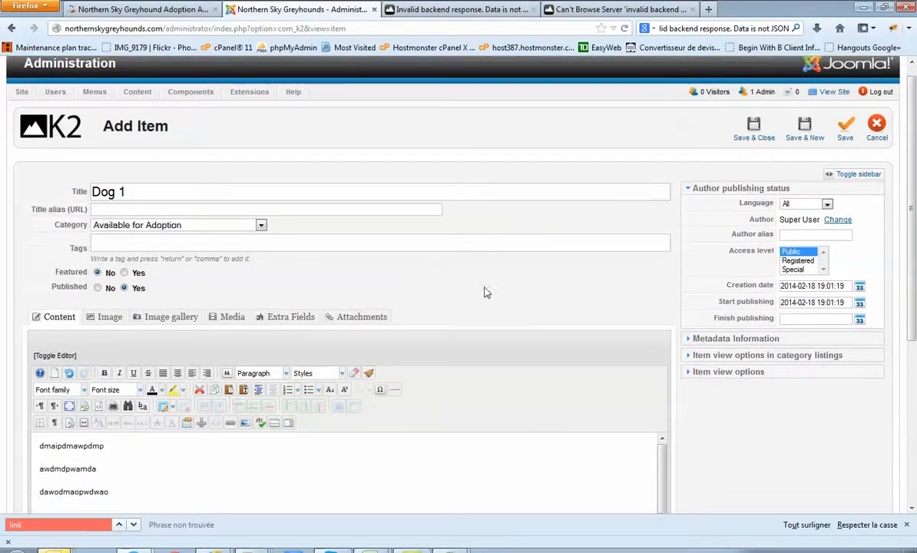
pyautogui.scroll(2, 137, 198)
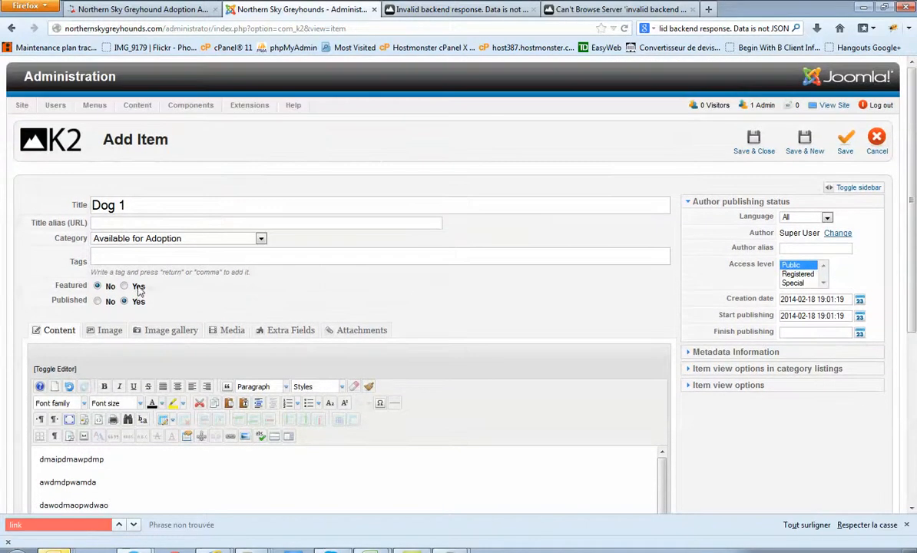
pyautogui.moveTo(52, 300); pyautogui.dragTo(69, 305)
pyautogui.moveTo(131, 301); pyautogui.dragTo(159, 309)
pyautogui.click(875, 142)
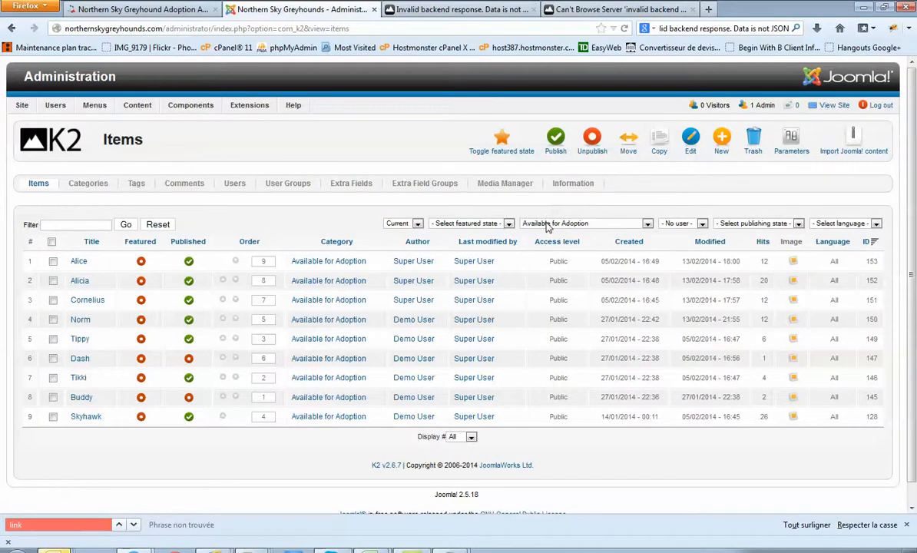
# Open the Norm item from the items list and change its category to Happily Homed
pyautogui.click(547, 225)
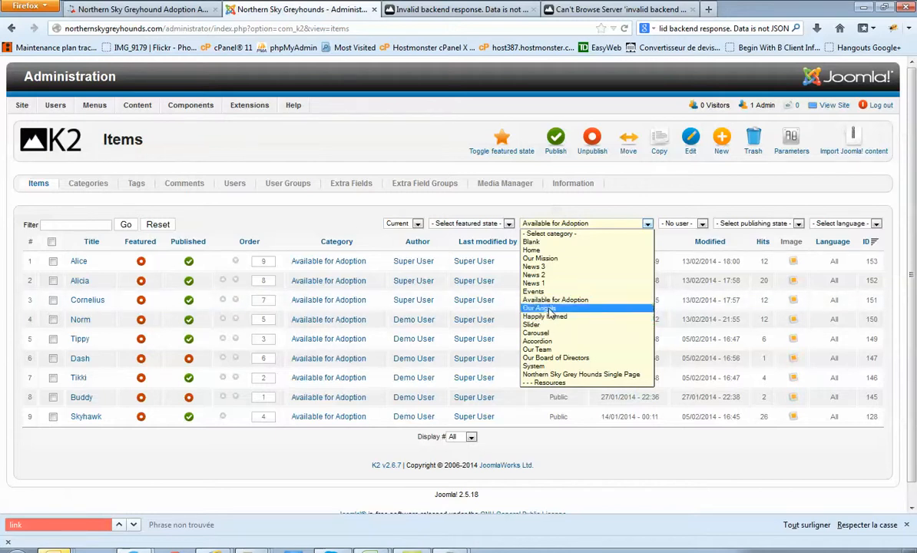
pyautogui.click(597, 213)
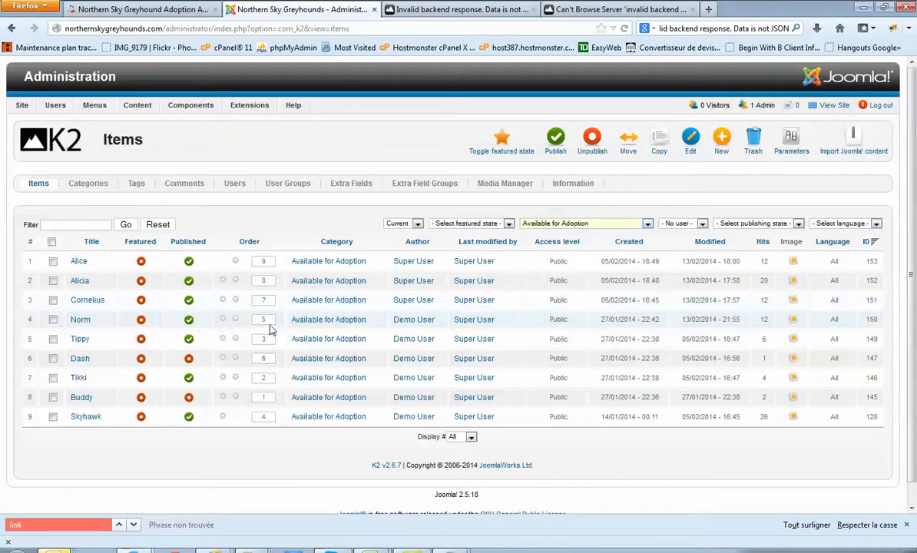
pyautogui.click(81, 320)
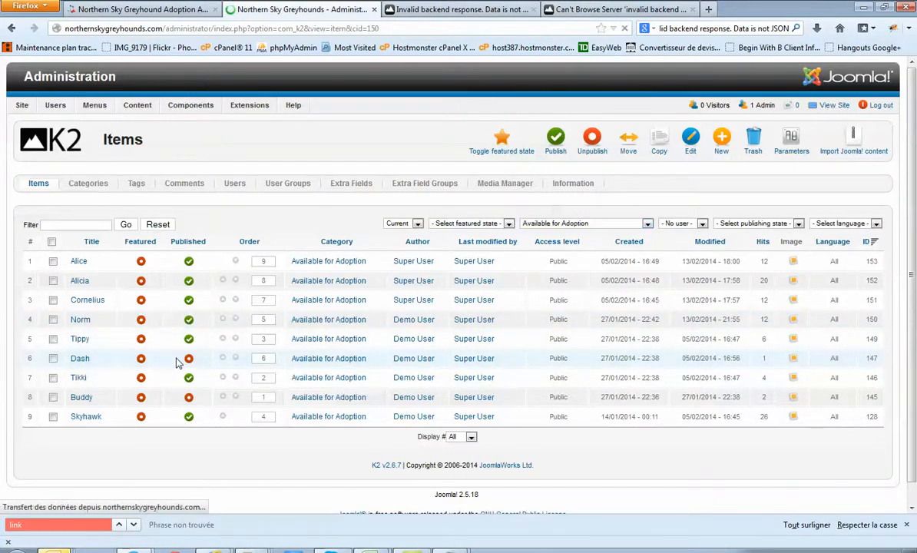
pyautogui.scroll(-2, 484, 332)
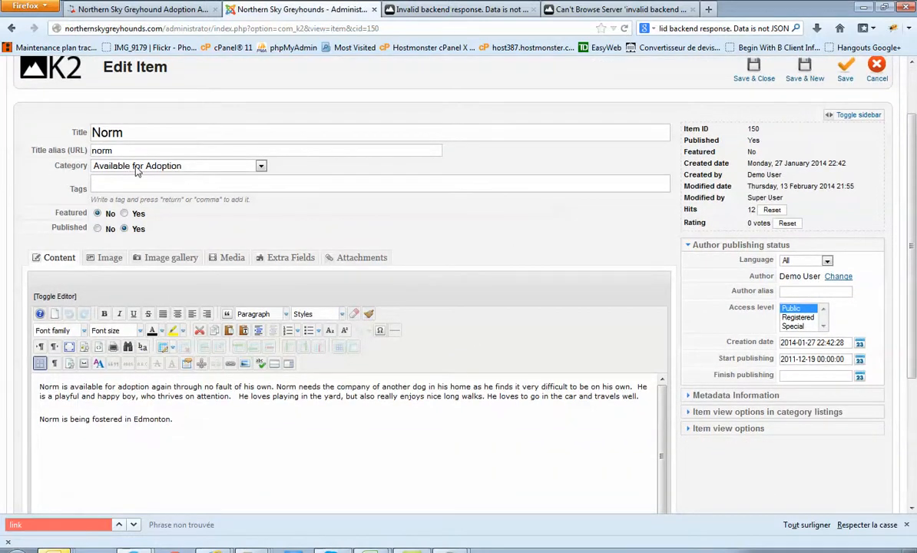
pyautogui.click(137, 171)
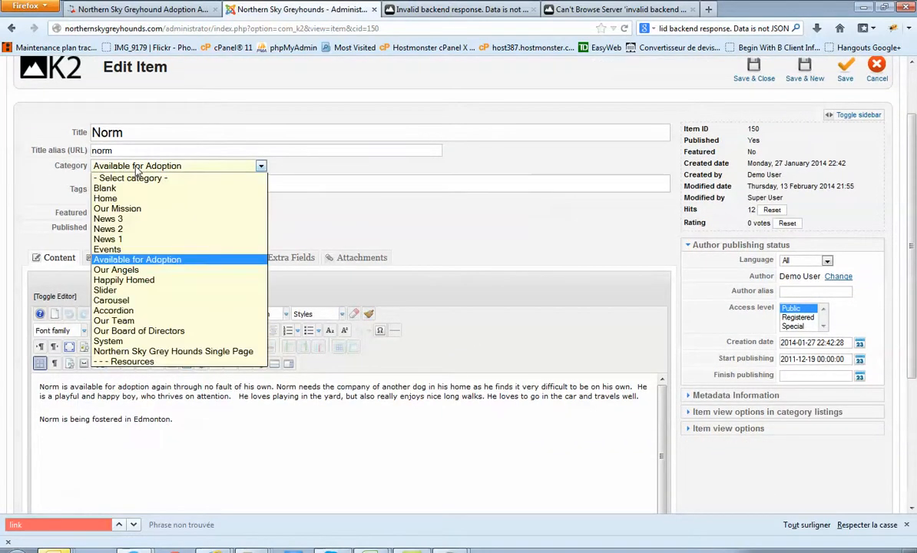
pyautogui.click(125, 281)
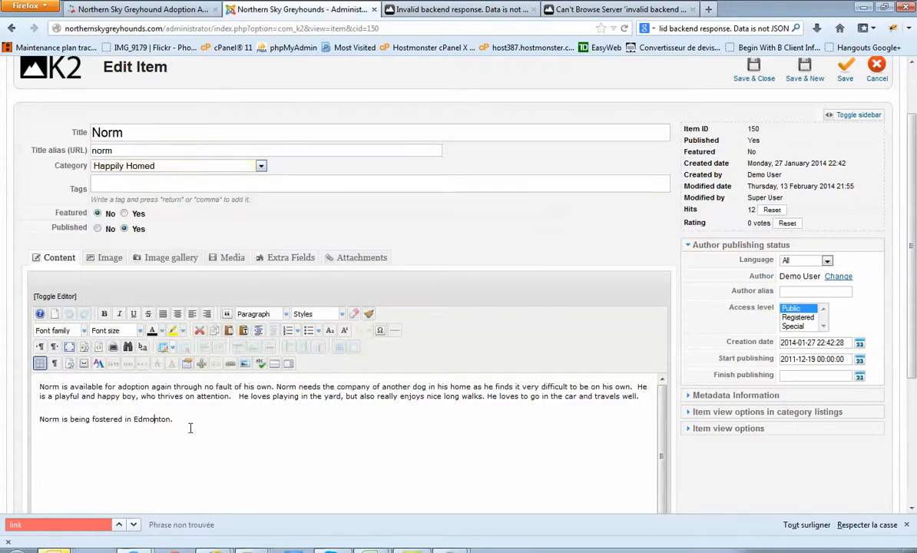
# Highlight Norm's whole description text and check which extra fields the Happily Homed category offers
pyautogui.moveTo(193, 423); pyautogui.dragTo(37, 385)
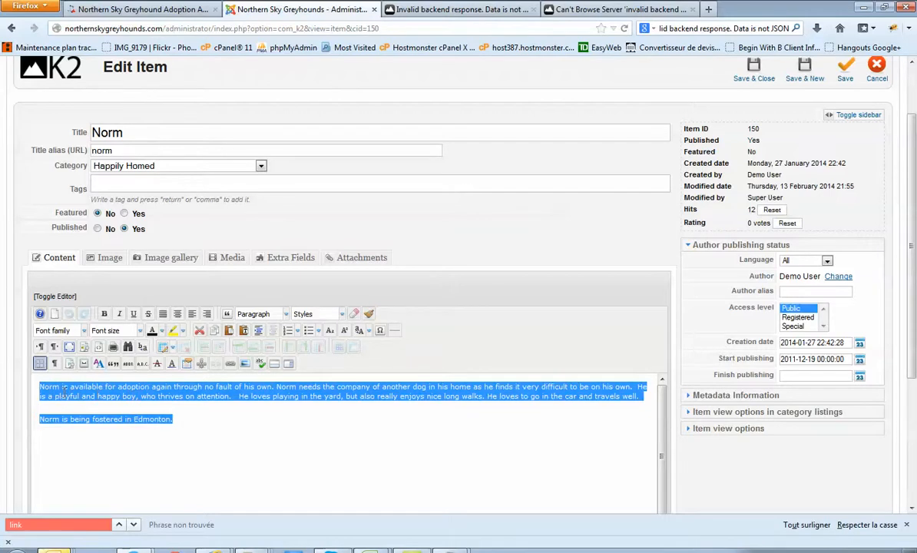
pyautogui.click(60, 394)
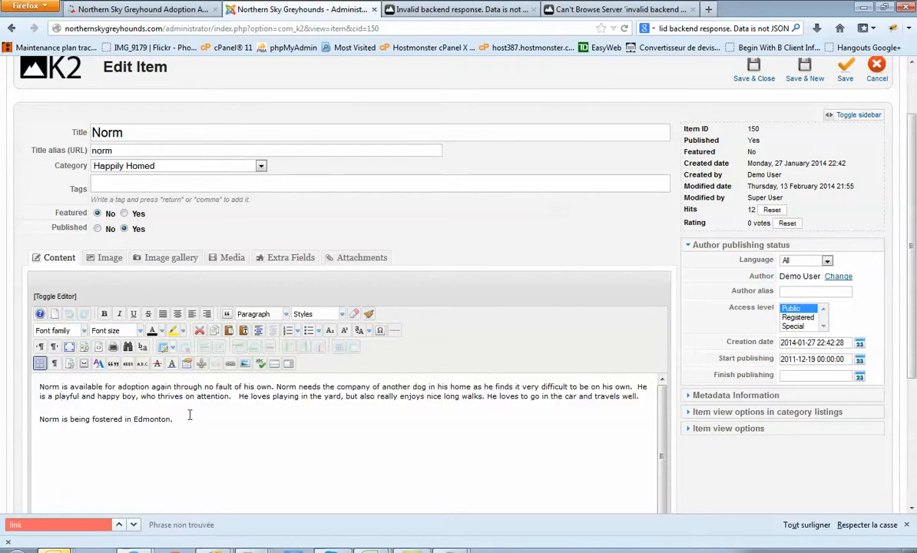
pyautogui.moveTo(172, 420); pyautogui.dragTo(13, 395)
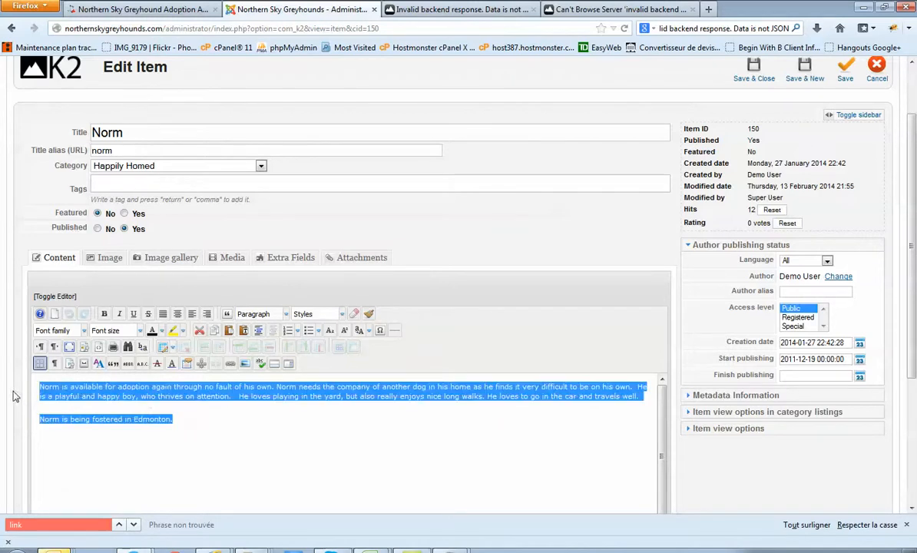
pyautogui.click(266, 257)
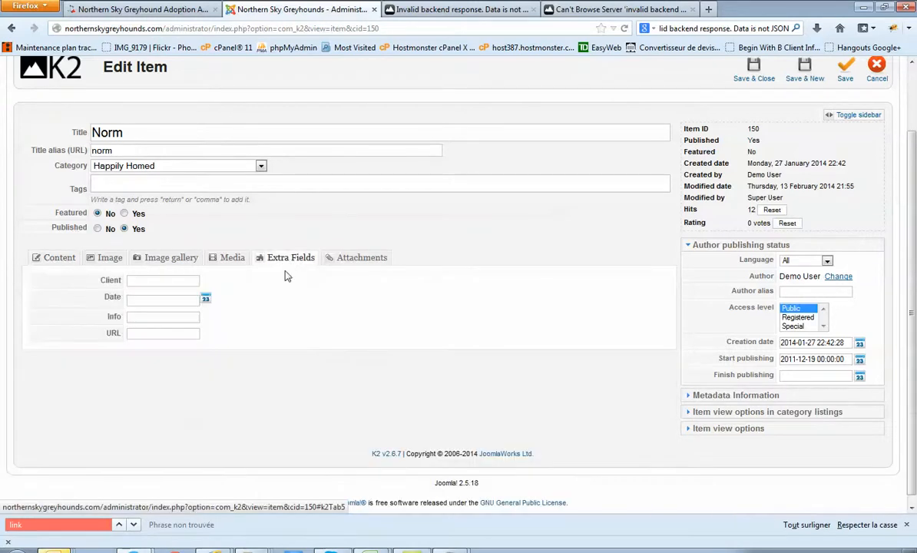
# Review Norm's item image and description, and close the item without saving the category change
pyautogui.click(110, 258)
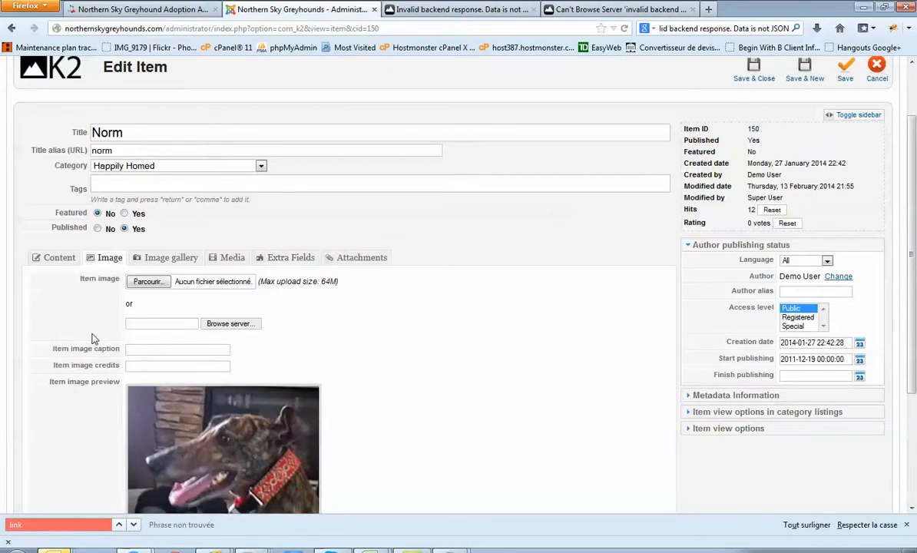
pyautogui.scroll(2, 89, 338)
pyautogui.scroll(-4, 89, 342)
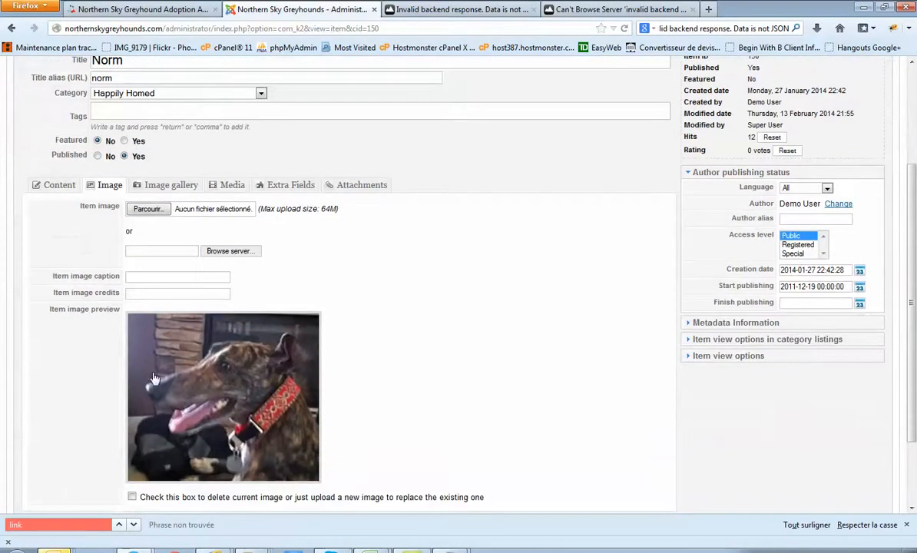
pyautogui.scroll(3, 86, 368)
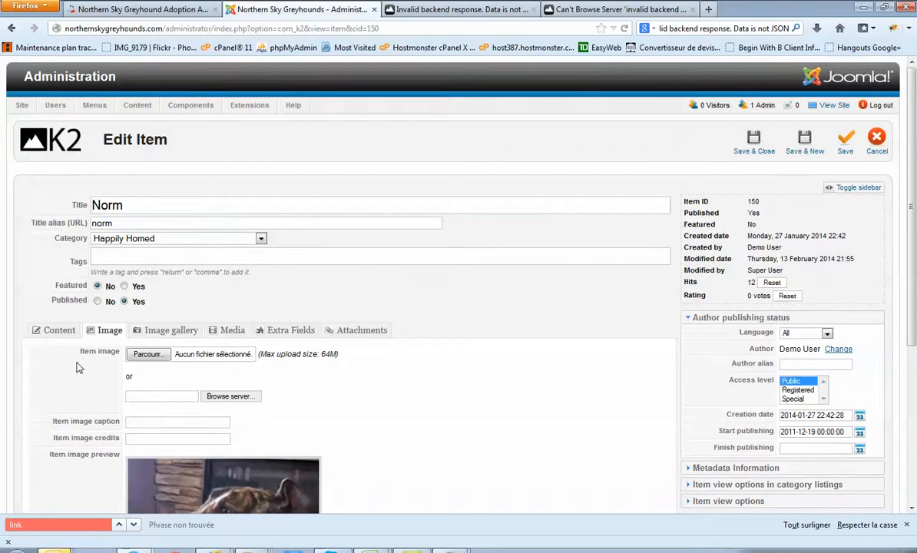
pyautogui.scroll(-3, 82, 369)
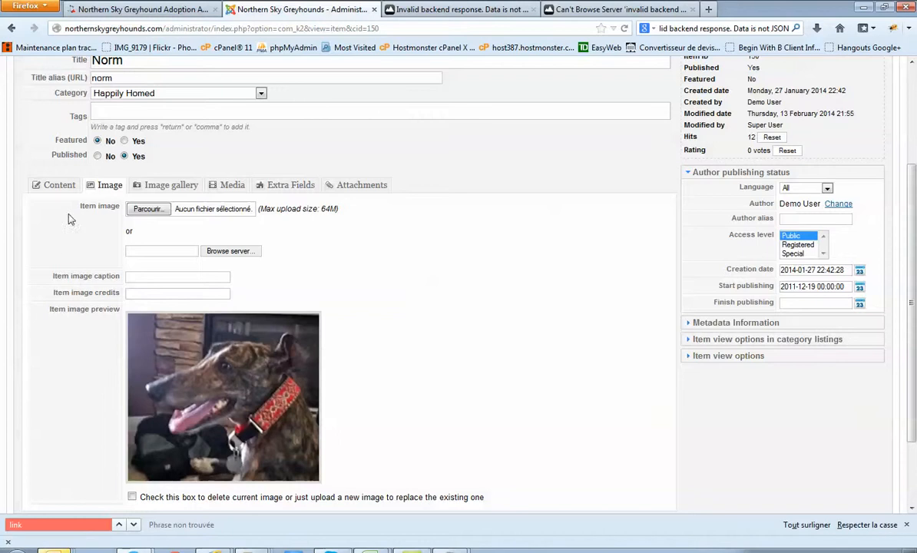
pyautogui.click(59, 185)
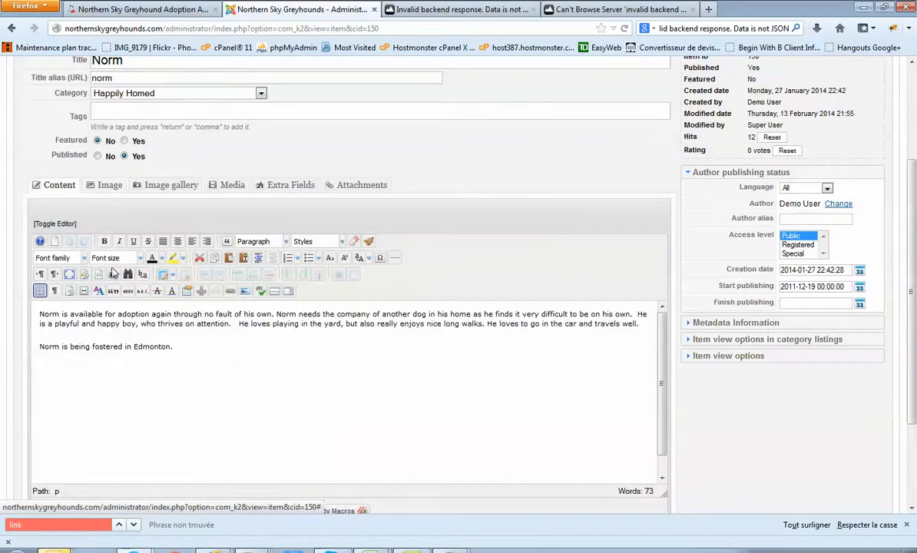
pyautogui.scroll(3, 107, 230)
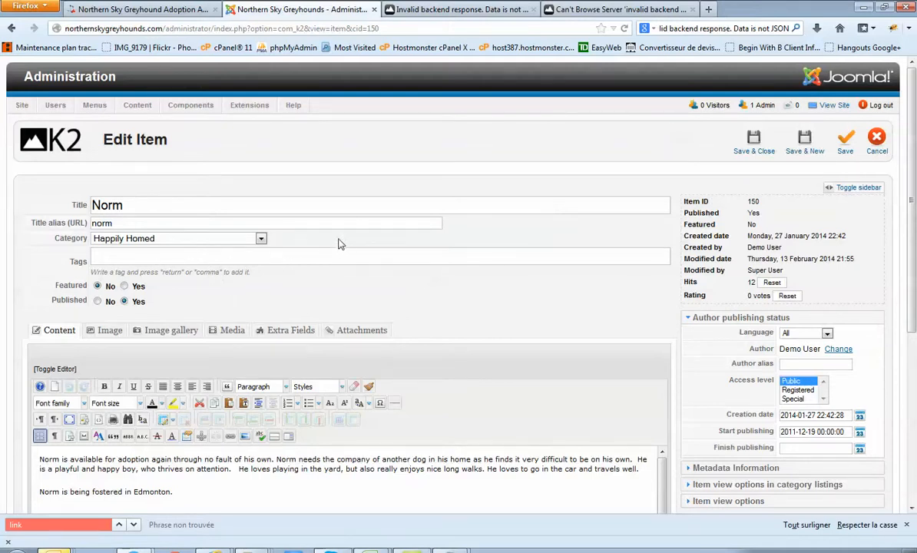
pyautogui.click(877, 145)
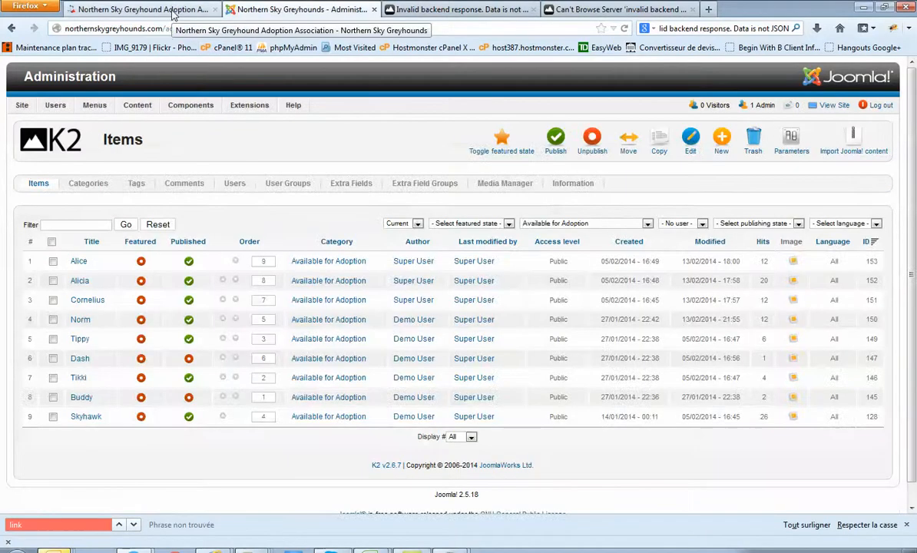
# Switch to the public homepage and look over its information columns and dated event blocks
pyautogui.click(170, 10)
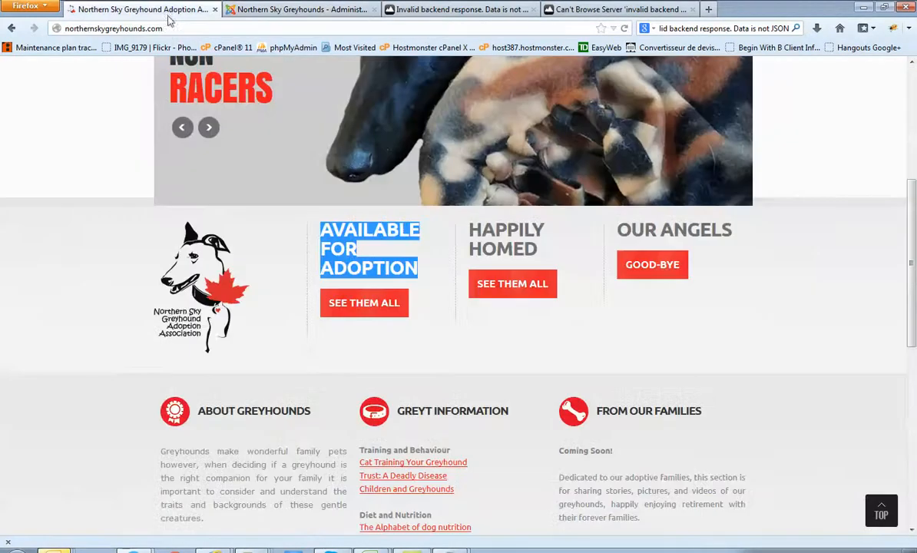
pyautogui.scroll(-6, 131, 222)
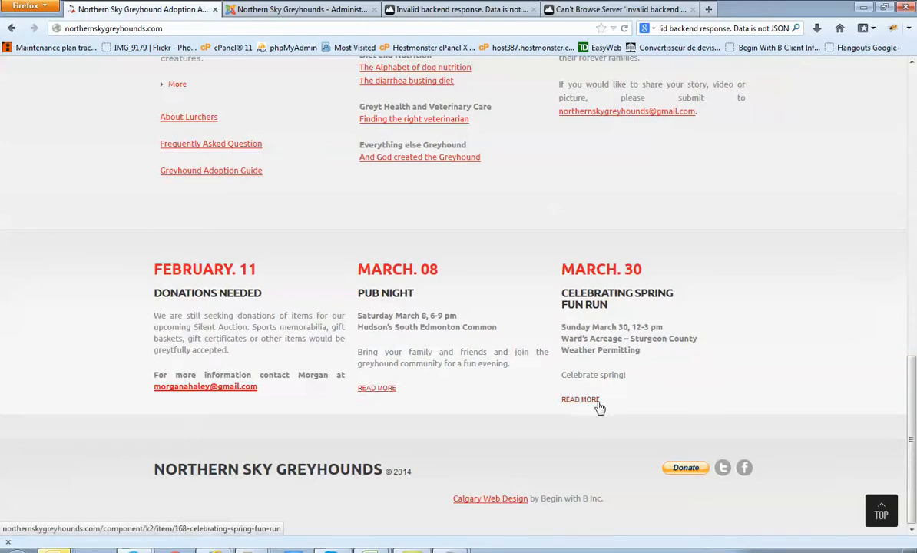
pyautogui.scroll(5, 476, 407)
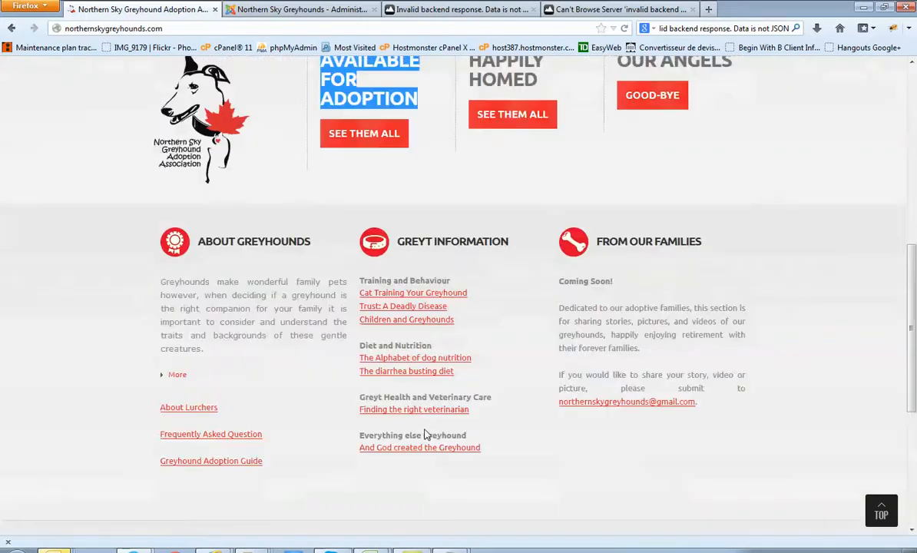
# Look through the category filter choices of the K2 items list and compare them with the homepage's dated news blocks
pyautogui.click(289, 9)
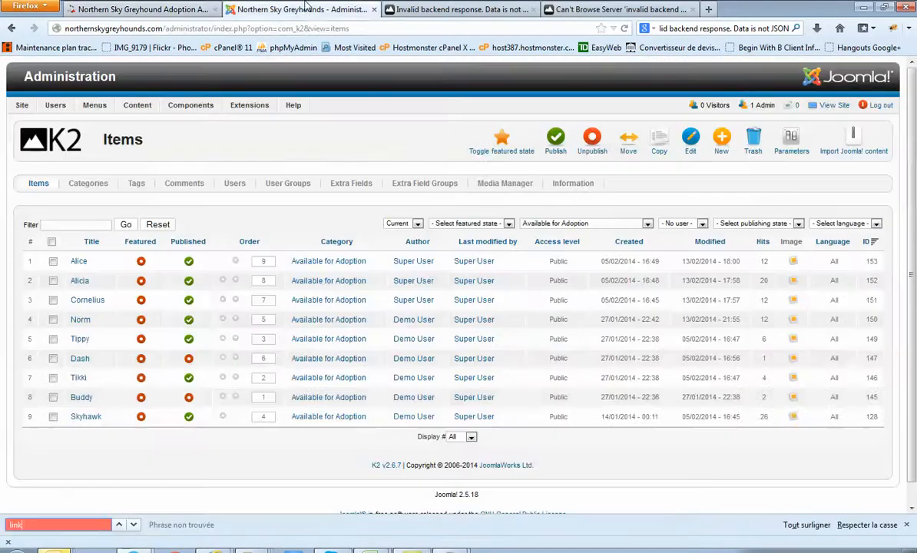
pyautogui.click(603, 228)
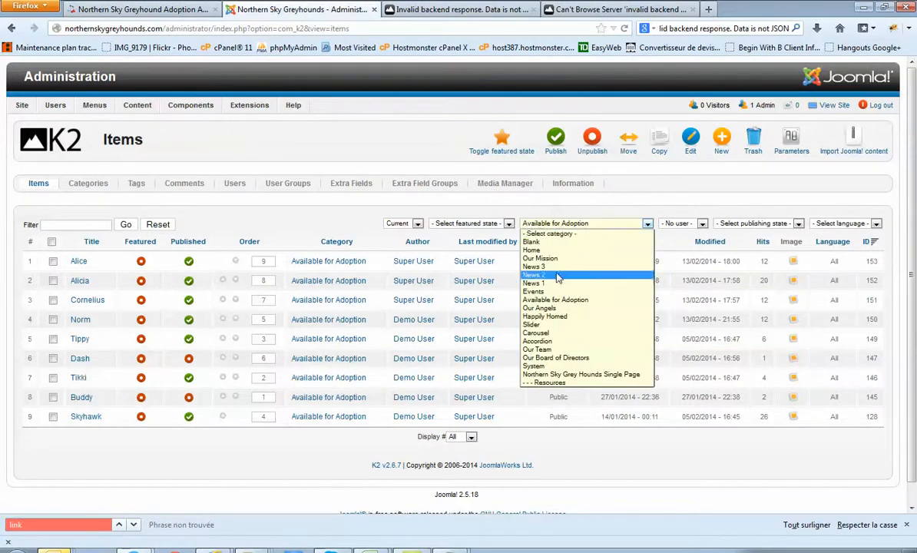
pyautogui.click(130, 9)
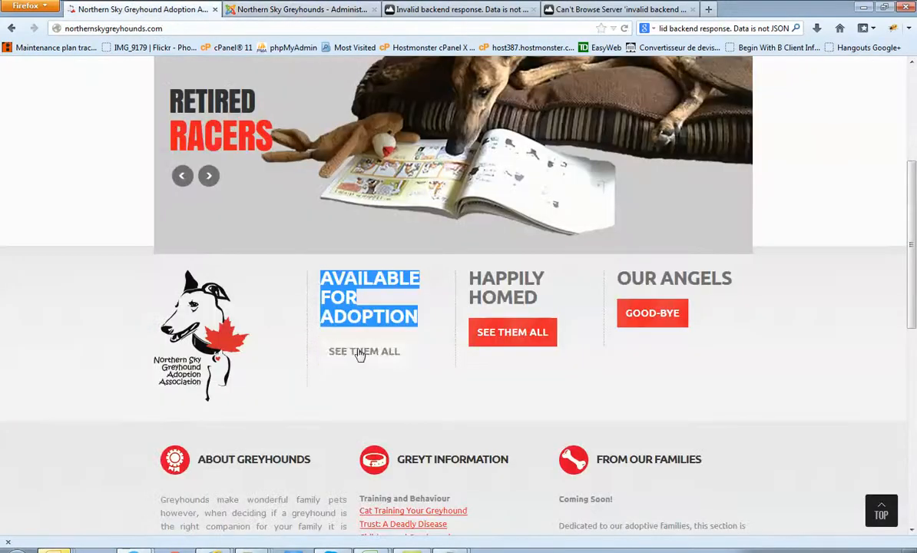
pyautogui.scroll(-5, 244, 460)
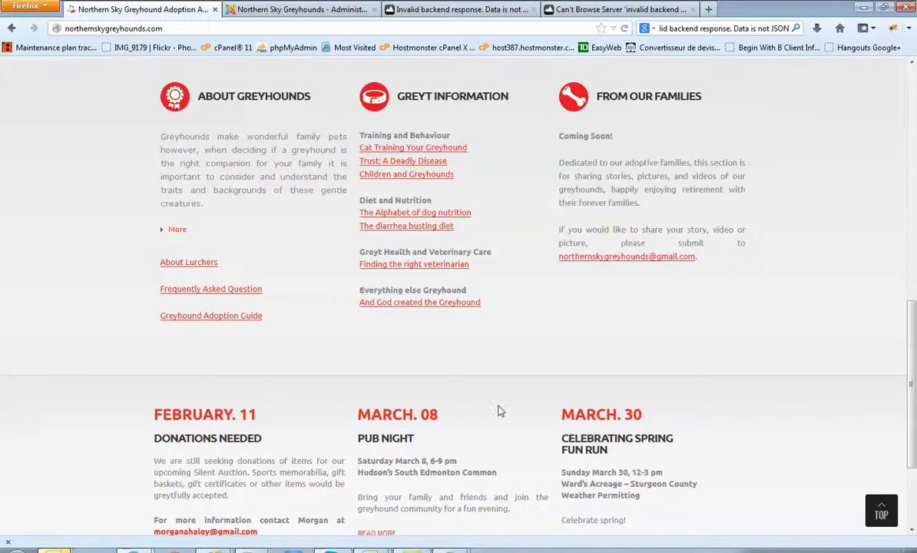
# Filter the K2 items list by the News 1 category and close the two extra K2 forum pages
pyautogui.click(269, 8)
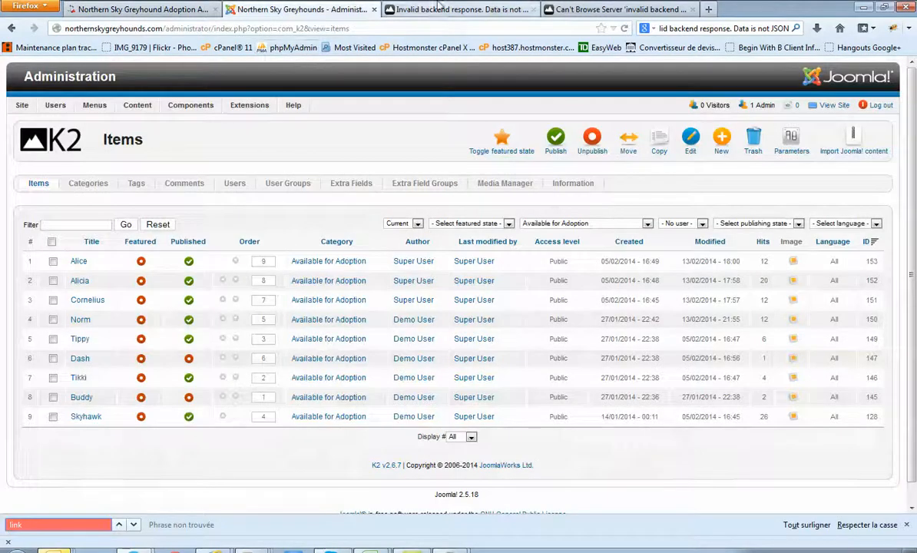
pyautogui.click(441, 6)
pyautogui.click(272, 8)
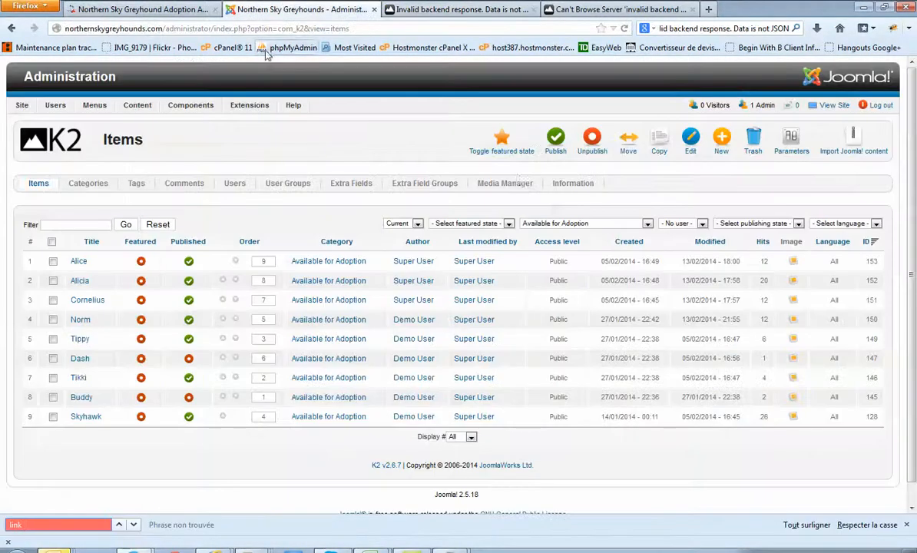
pyautogui.click(548, 222)
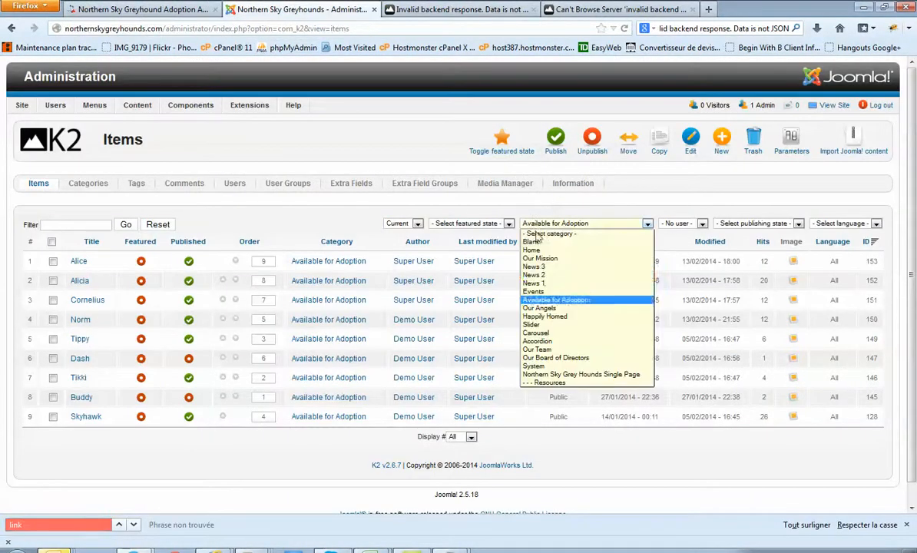
pyautogui.click(540, 286)
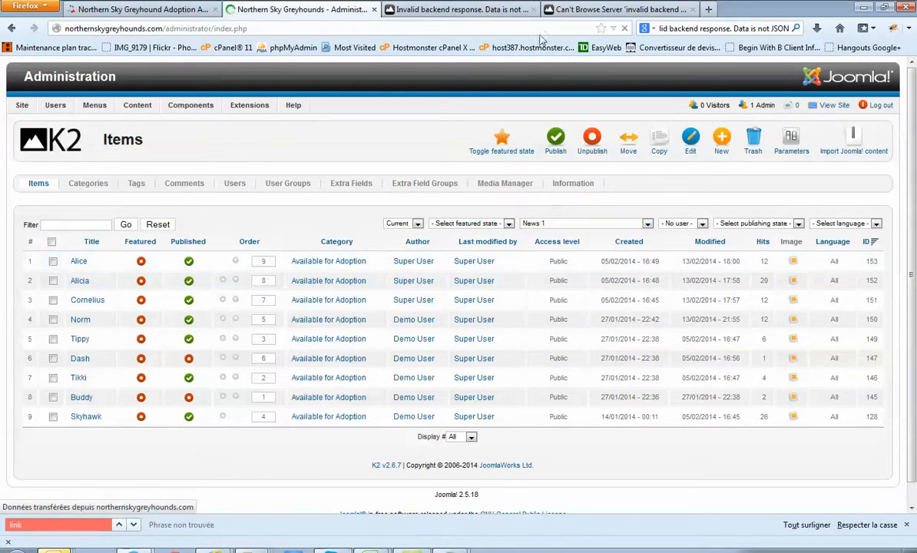
pyautogui.click(534, 11)
pyautogui.click(534, 11)
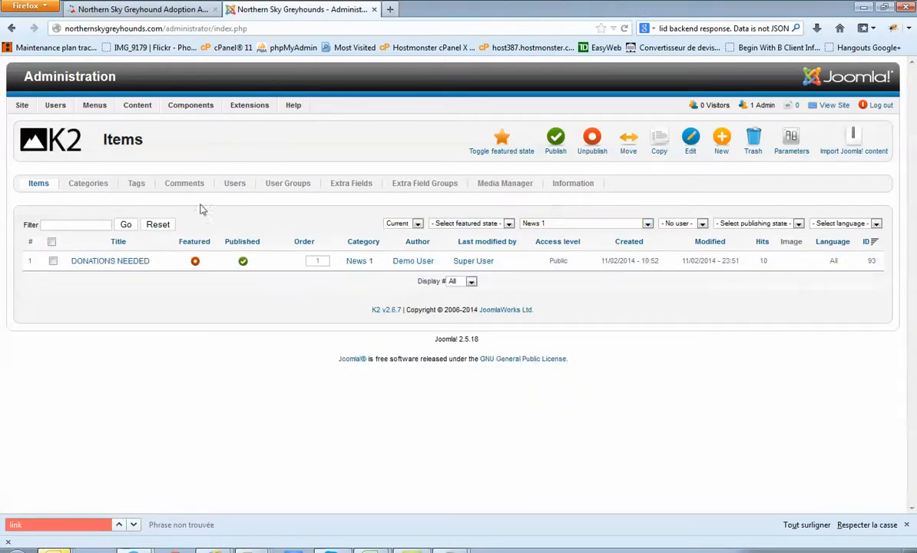
# Compare the News 1 item in the administration with the Donations Needed block on the public homepage
pyautogui.hotkey('ctrl', 'Tab')
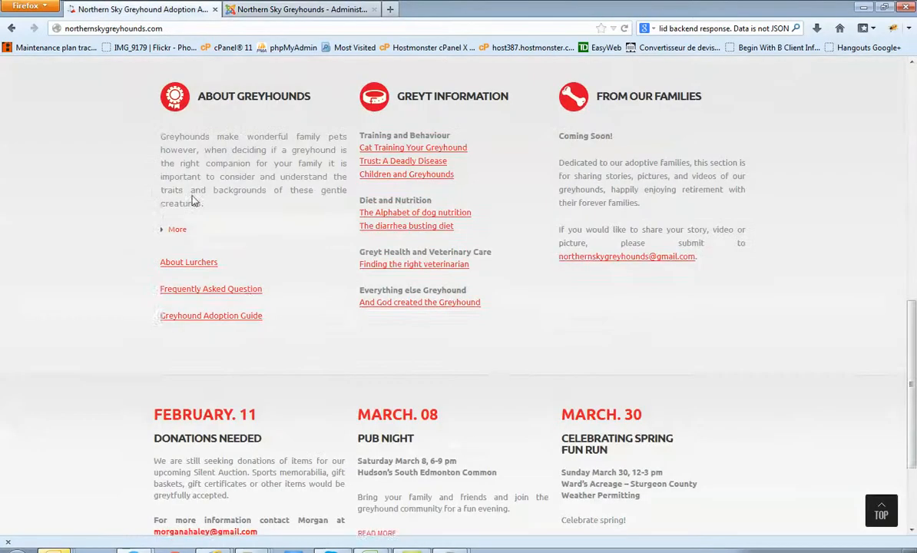
pyautogui.scroll(-2, 248, 284)
pyautogui.click(278, 10)
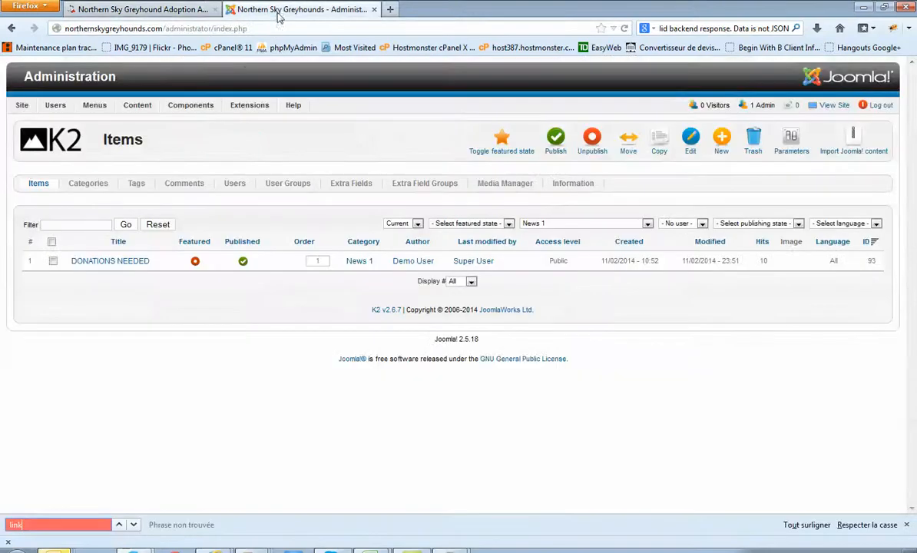
pyautogui.click(142, 10)
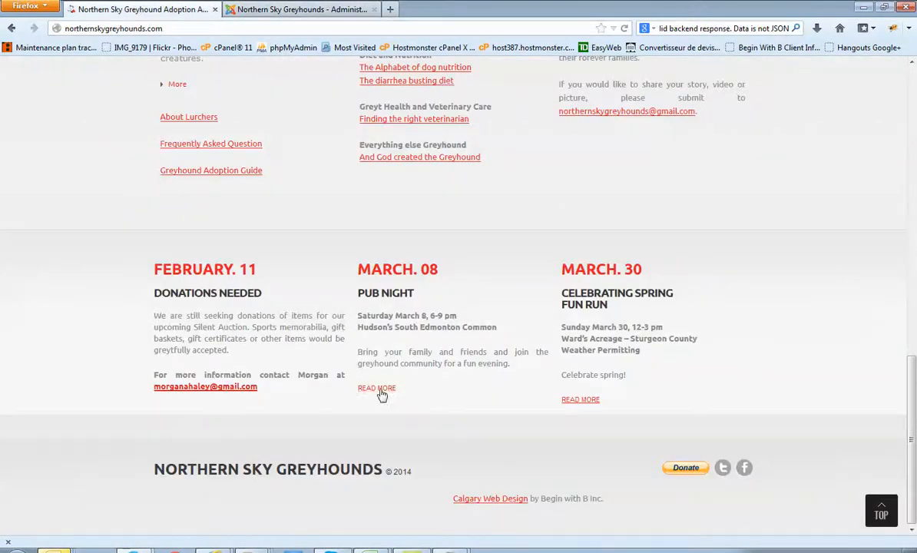
pyautogui.click(301, 10)
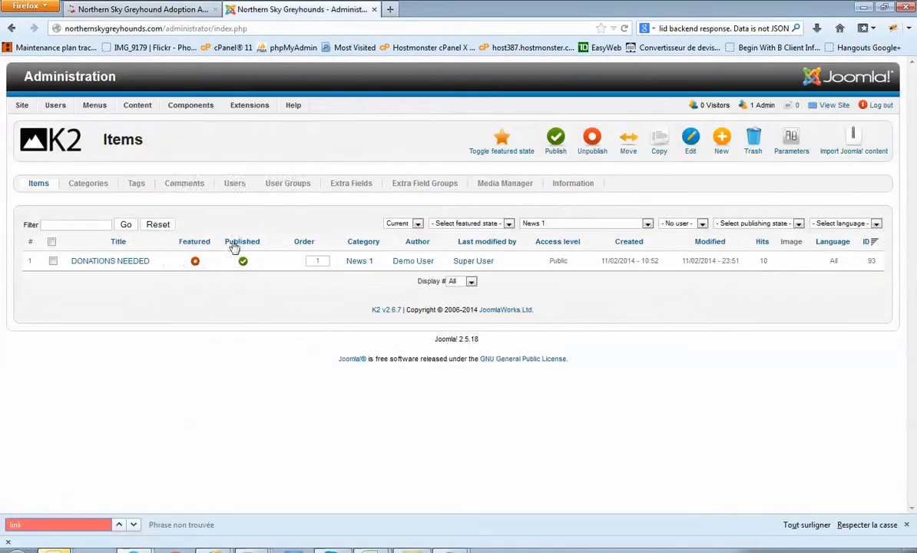
# Filter the items list by News 2, open the PUB NIGHT item and select the Read More break in its text
pyautogui.click(528, 224)
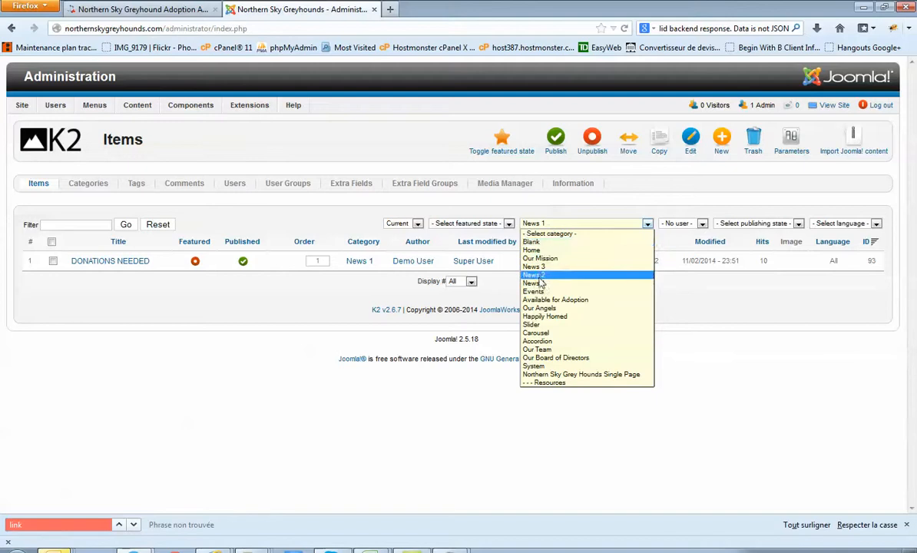
pyautogui.click(507, 274)
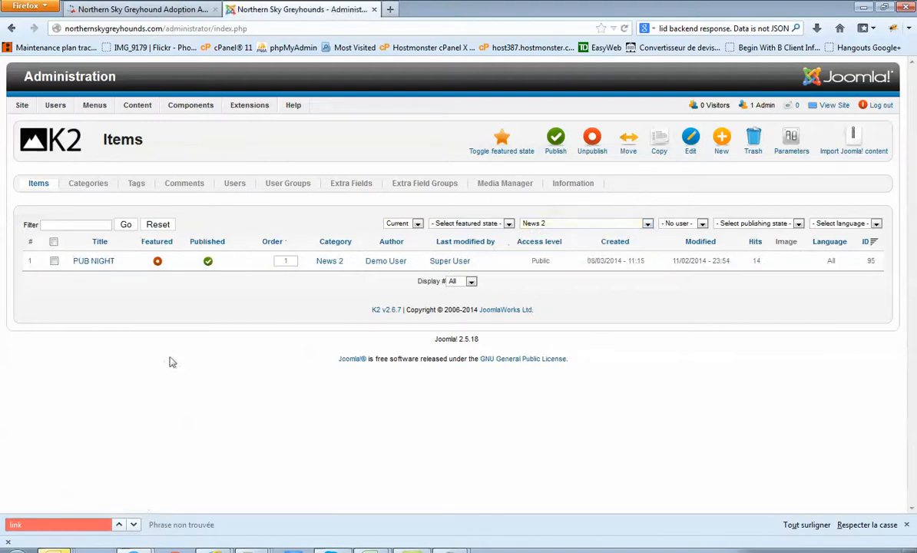
pyautogui.click(94, 261)
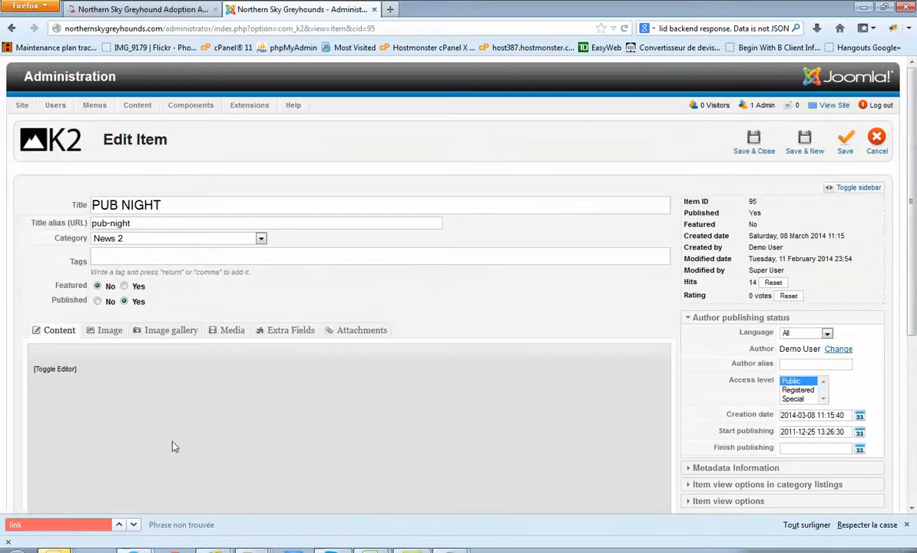
pyautogui.scroll(-5, 607, 270)
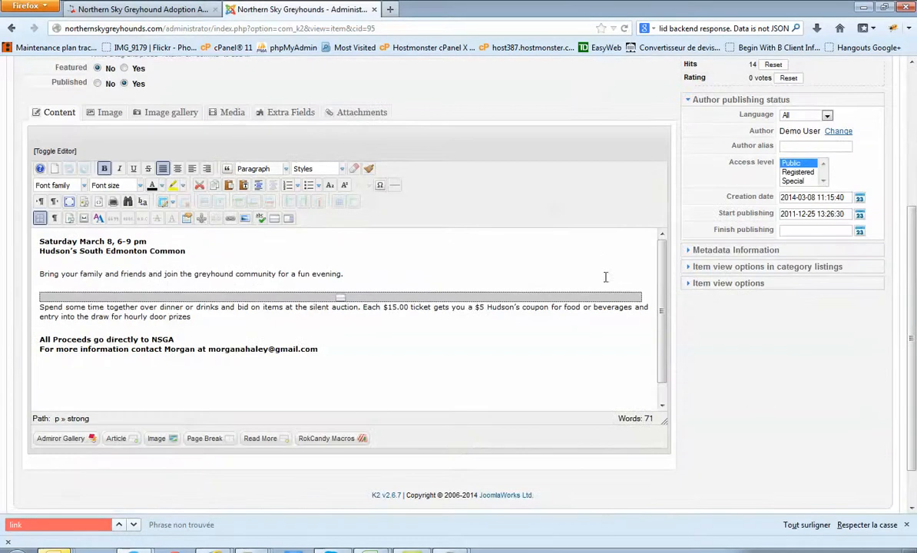
pyautogui.click(342, 297)
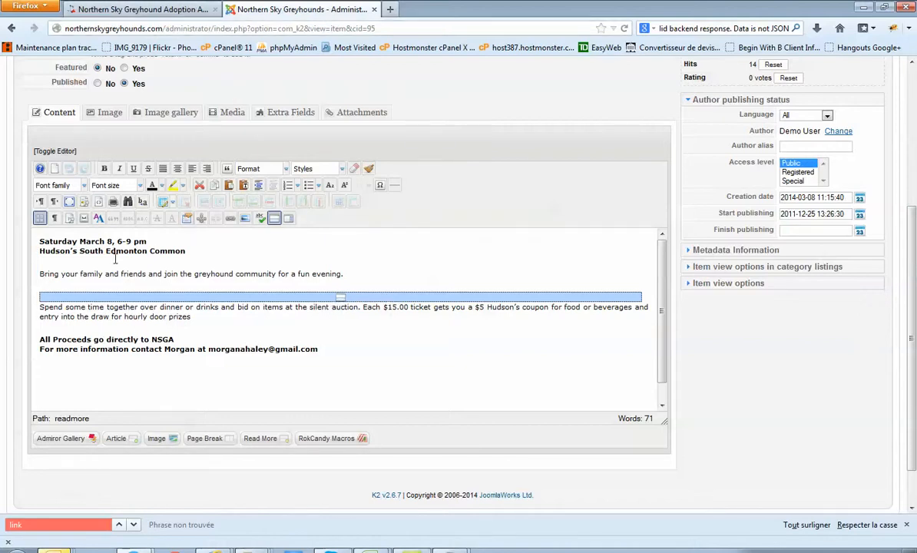
# Highlight the March 08 Pub Night teaser on the public homepage and return to the item editor
pyautogui.hotkey('ctrl', 'Tab')
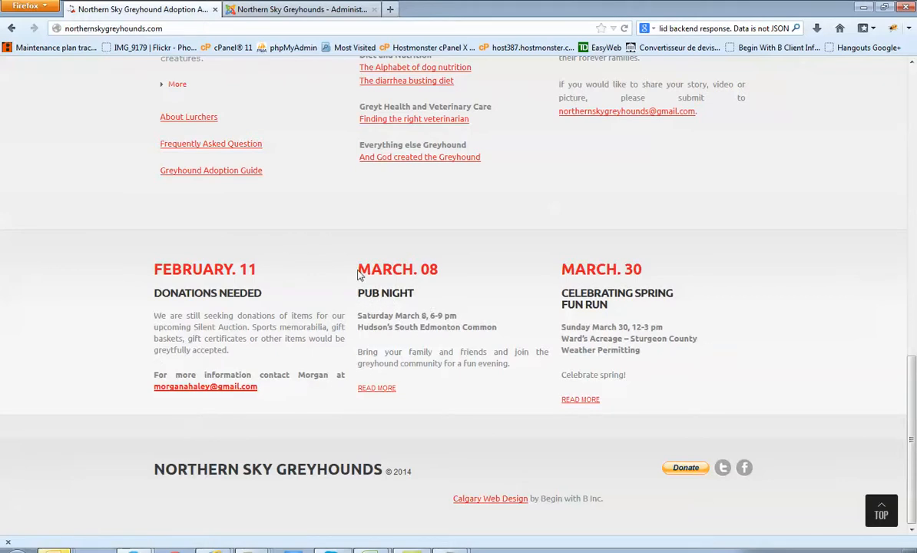
pyautogui.moveTo(358, 269); pyautogui.dragTo(365, 399)
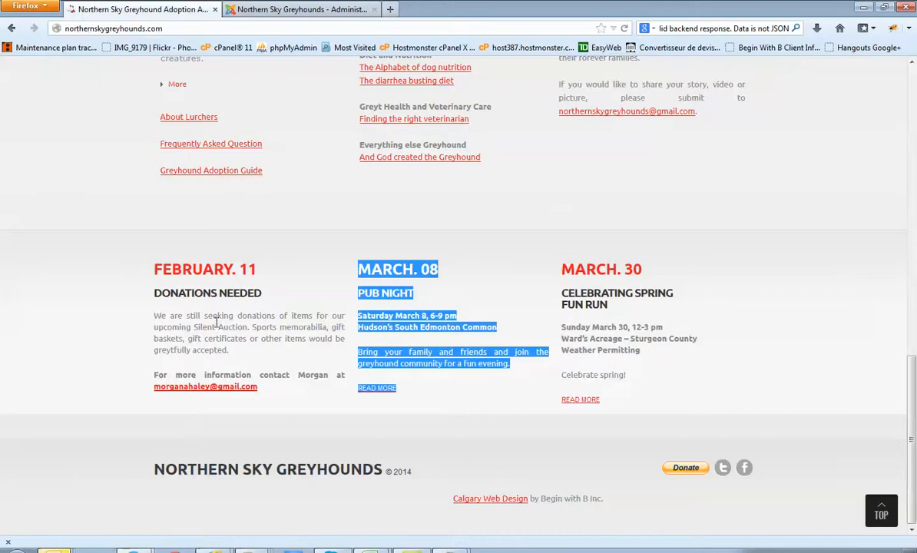
pyautogui.click(444, 369)
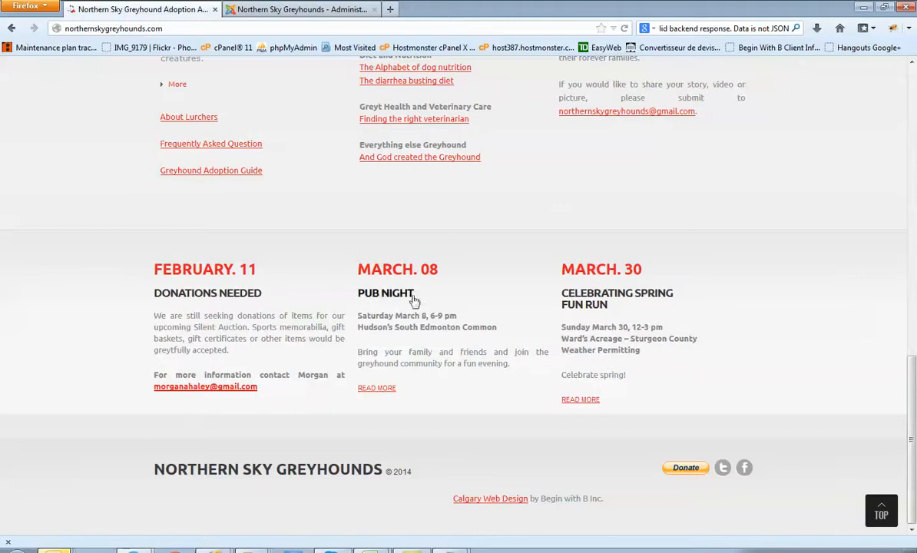
pyautogui.click(288, 10)
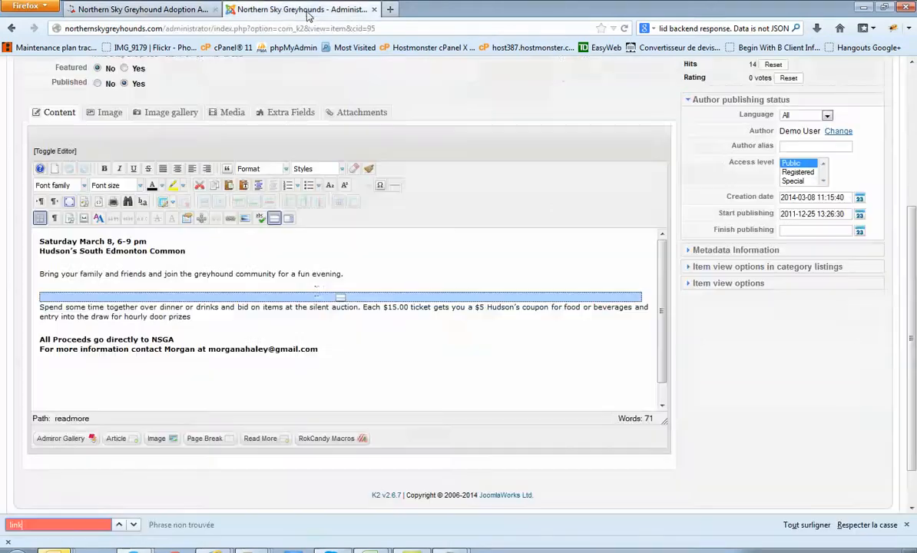
# Replace the Read More break in the Pub Night text with a new one below the introductory sentence
pyautogui.click(357, 275)
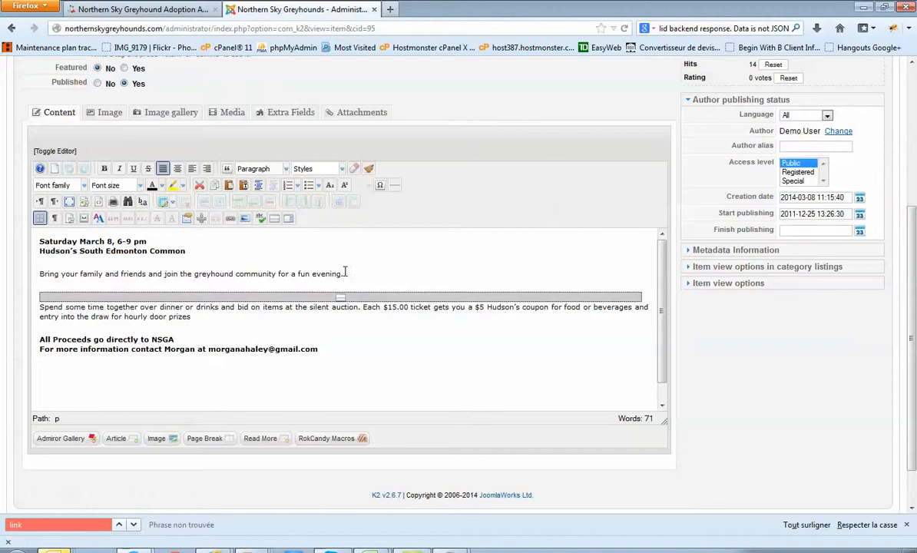
pyautogui.click(274, 220)
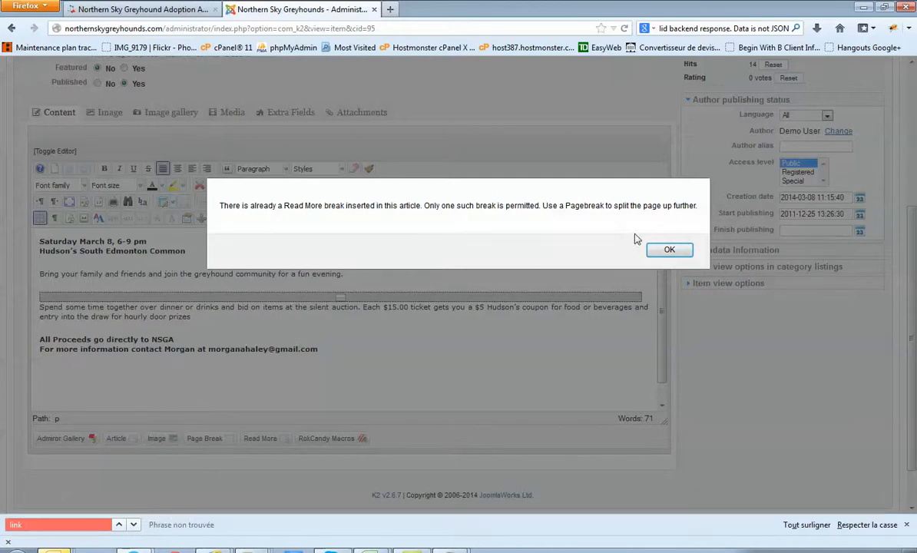
pyautogui.click(667, 249)
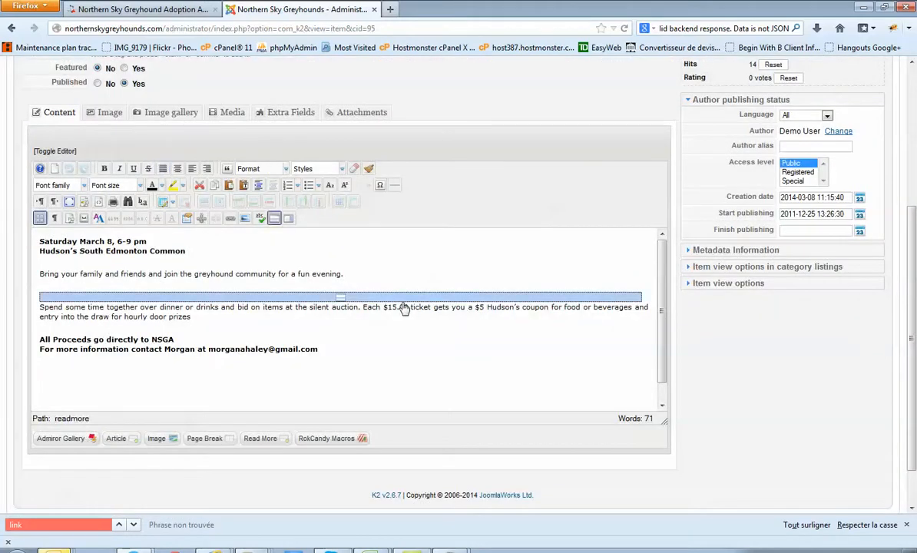
pyautogui.press('Delete')
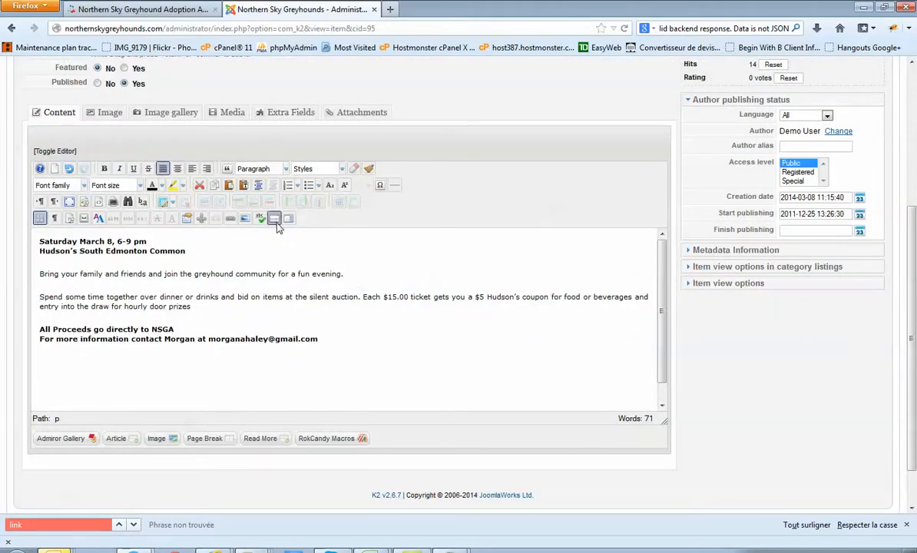
pyautogui.click(274, 219)
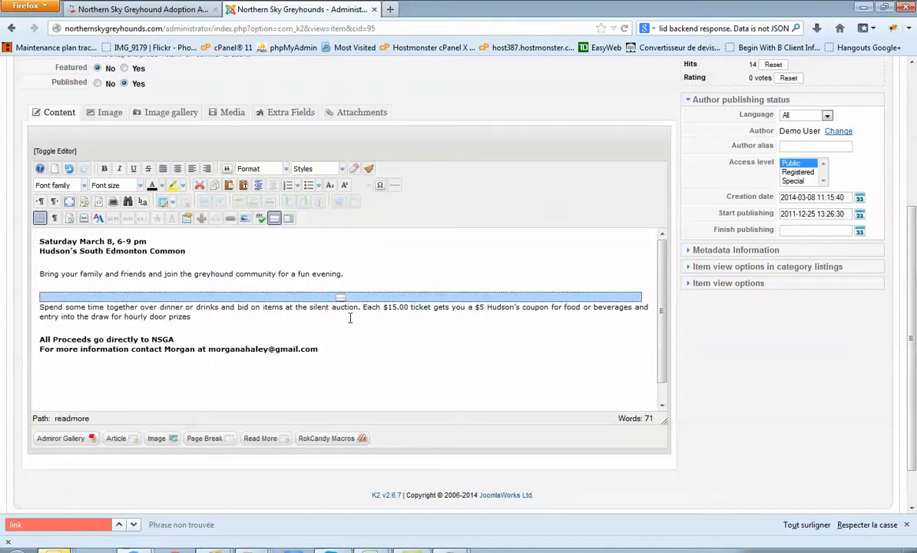
# Compare the Pub Night teaser's Read More link on the homepage with the break in the item editor
pyautogui.hotkey('ctrl', 'Tab')
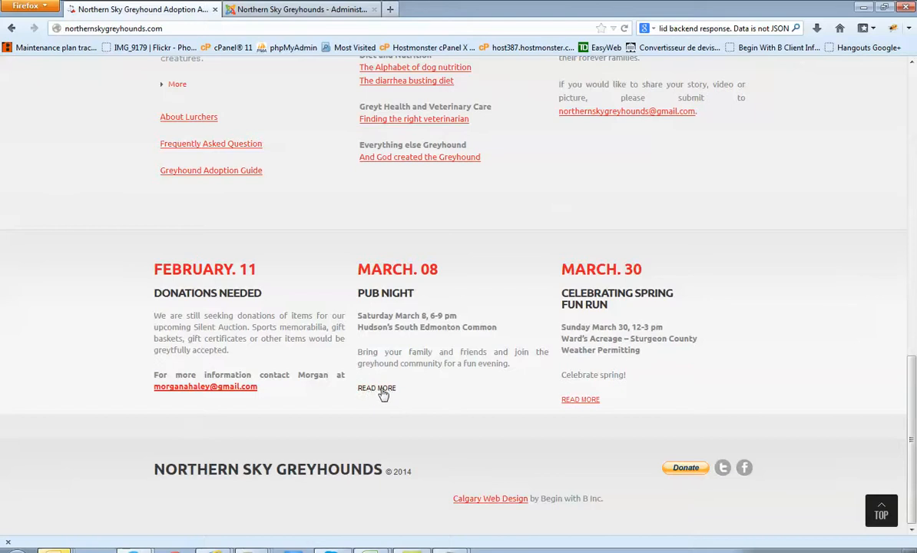
pyautogui.click(247, 7)
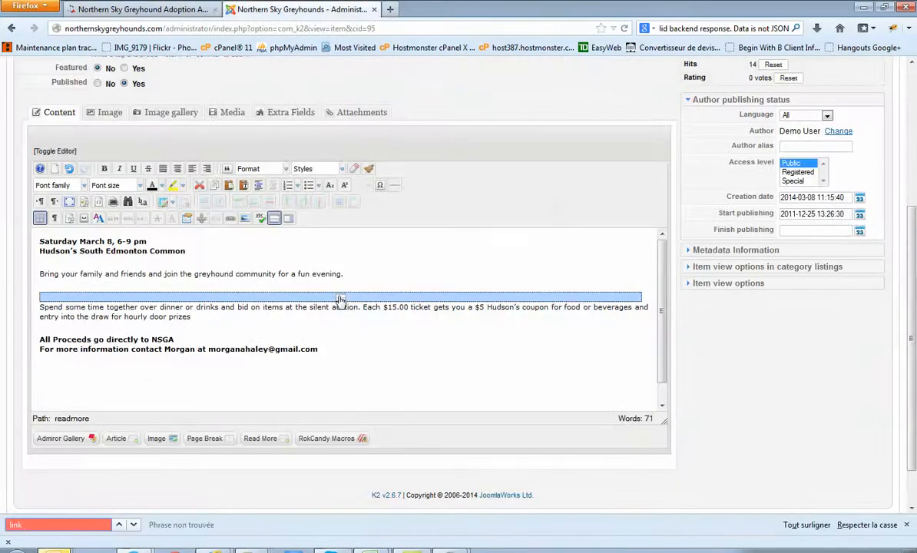
pyautogui.hotkey('ctrl', 'Tab')
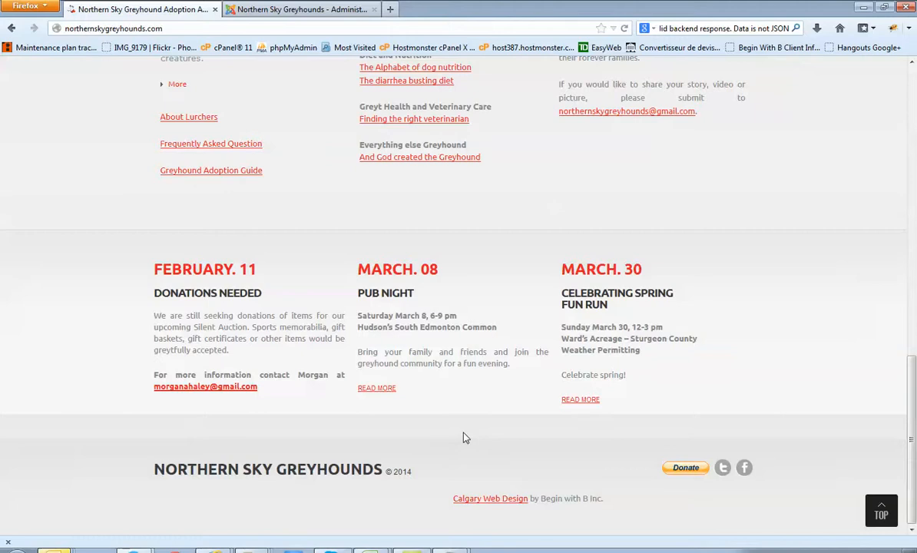
# Look over the homepage's Events and Adopting from NSGA submenus and return to the Pub Night item editor
pyautogui.scroll(15, 463, 438)
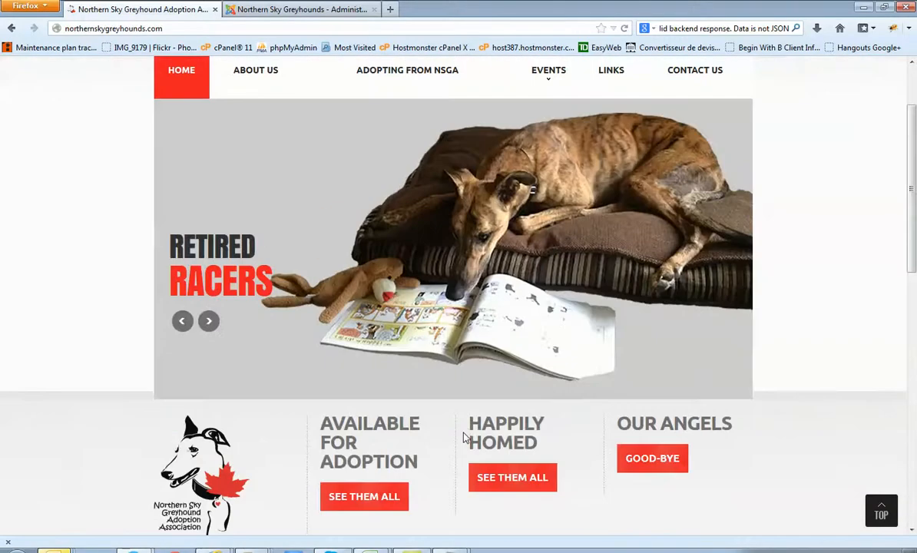
pyautogui.scroll(3, 464, 438)
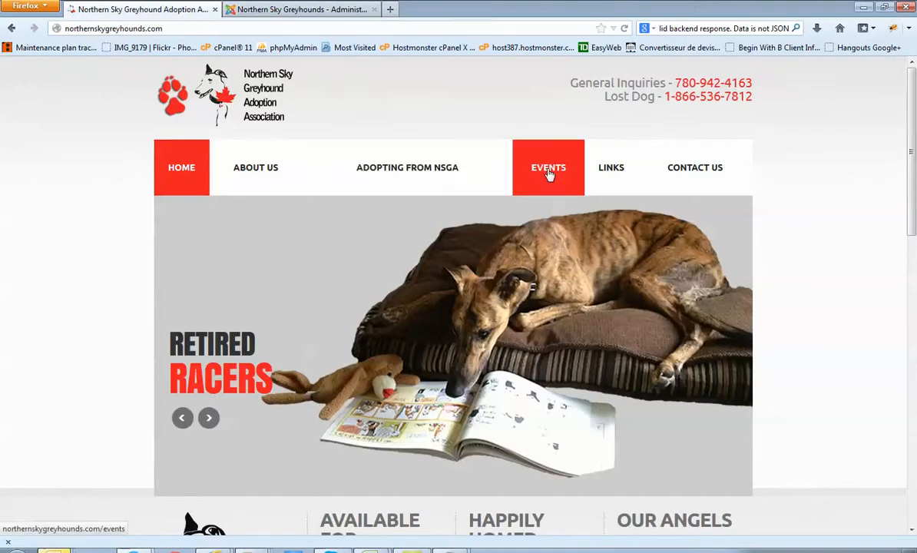
pyautogui.moveTo(549, 175)
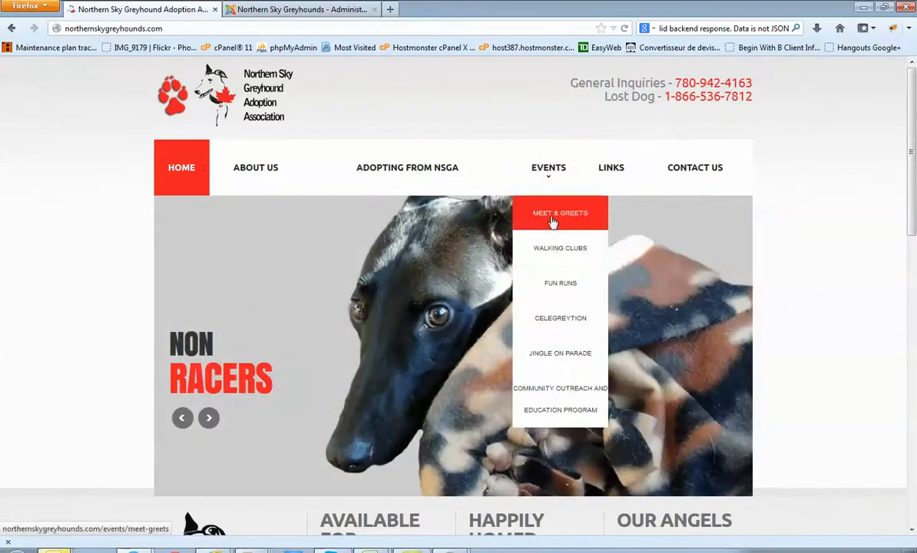
pyautogui.moveTo(361, 163)
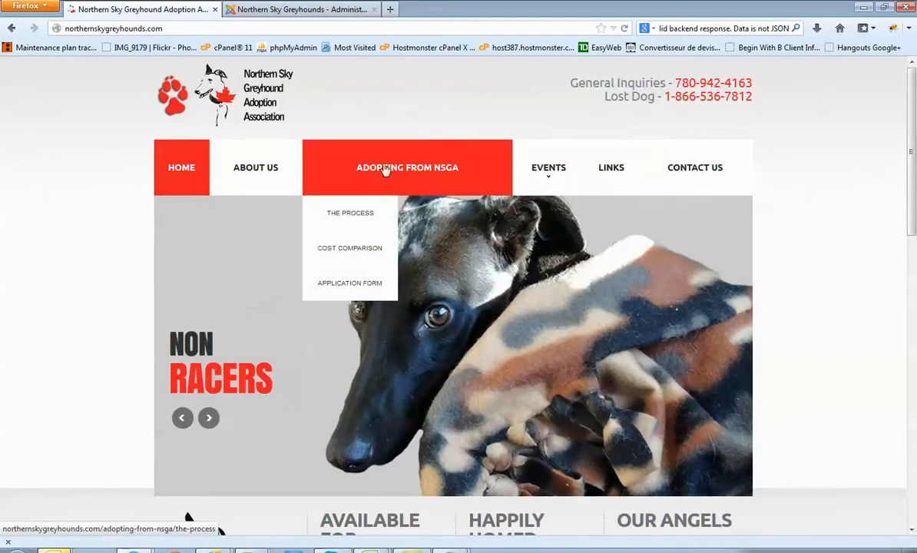
pyautogui.click(276, 10)
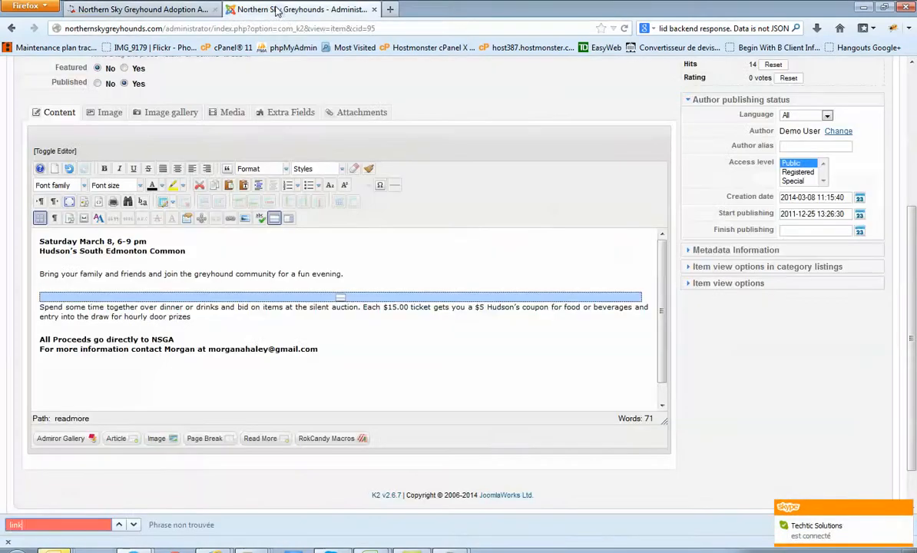
# Leave the Pub Night item without saving and start a new K2 item titled Dummy 1
pyautogui.scroll(5, 717, 328)
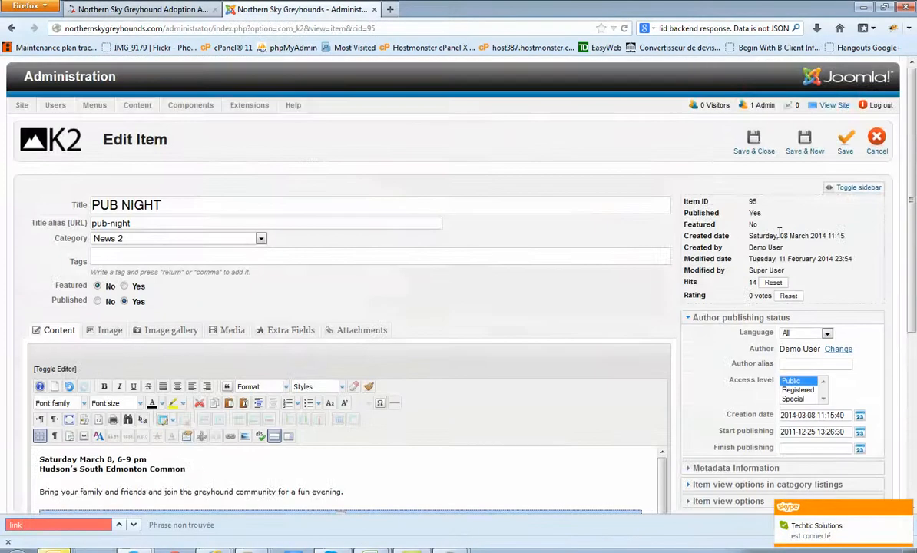
pyautogui.click(871, 152)
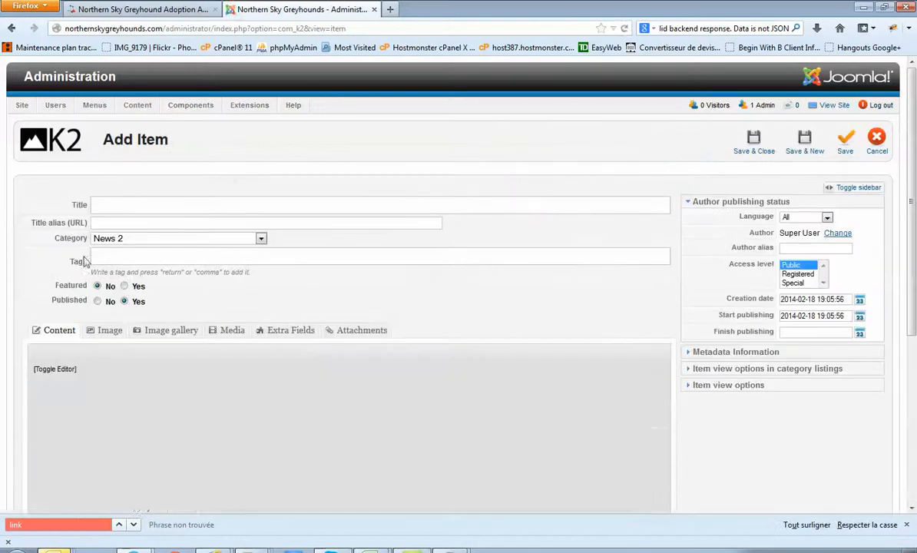
pyautogui.click(119, 207)
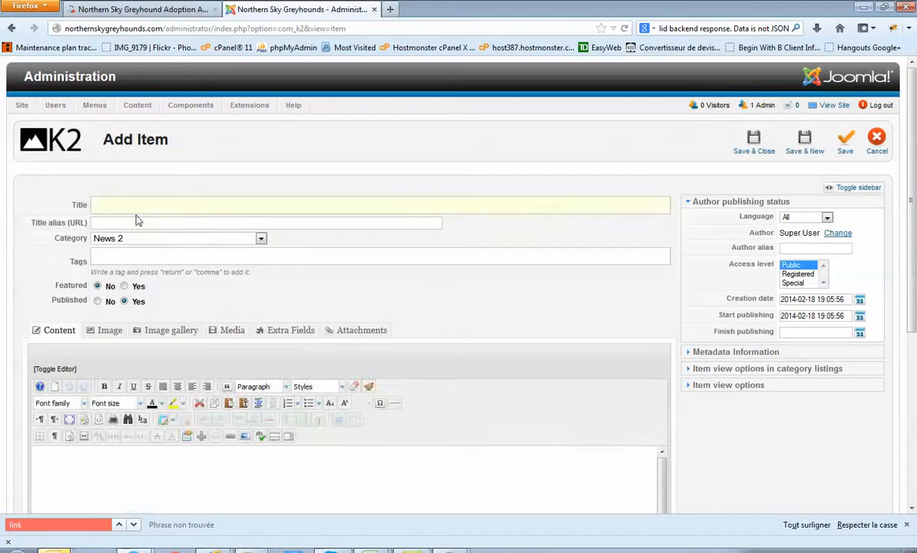
pyautogui.write('Dummy 1')
# Assign the Dummy 1 item to the Northern Sky Grey Hounds Single Page category
pyautogui.click(142, 239)
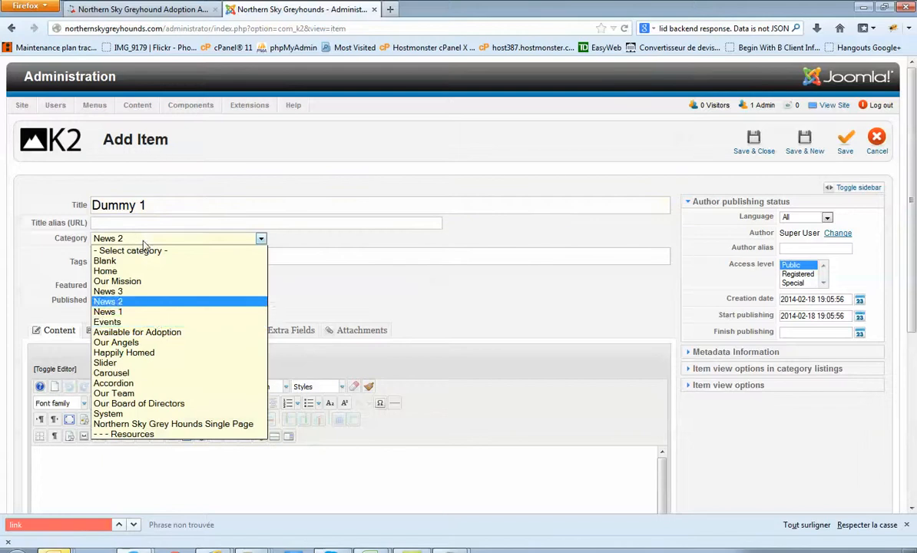
pyautogui.click(157, 203)
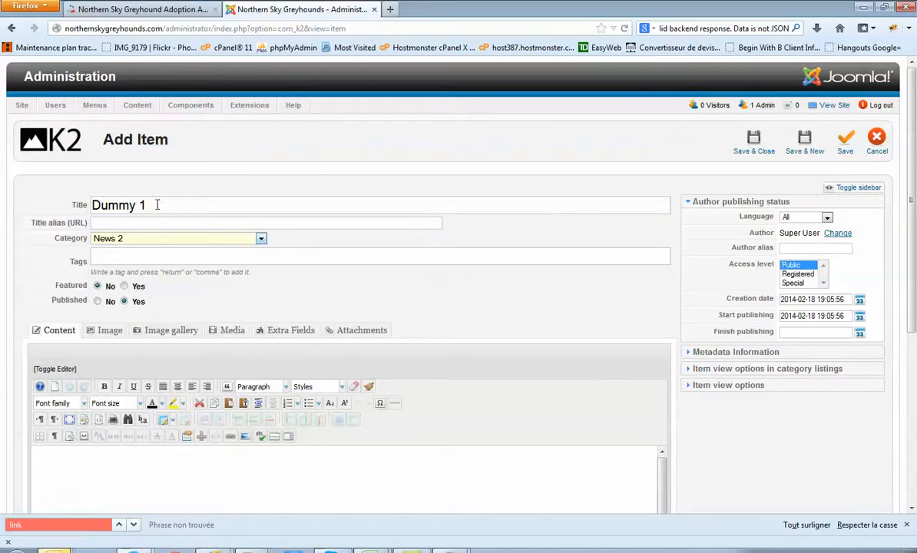
pyautogui.click(147, 244)
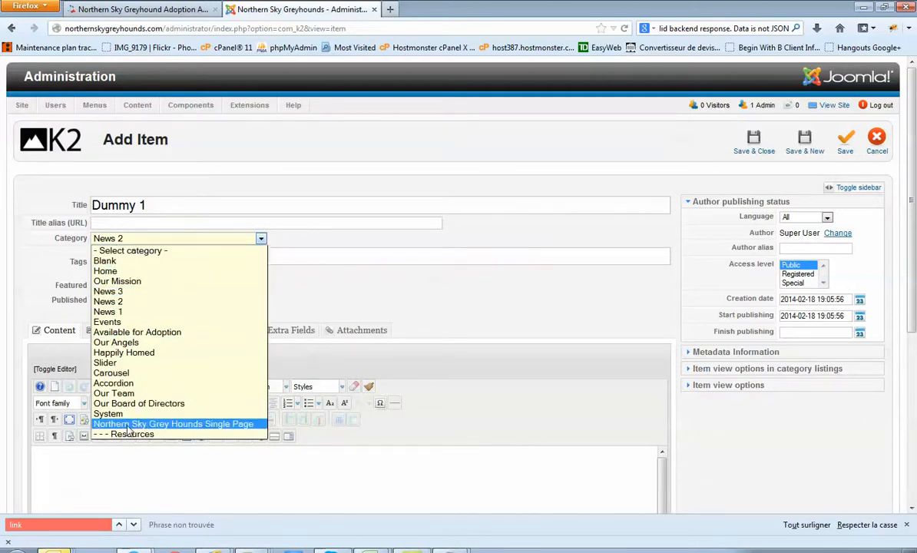
pyautogui.click(212, 428)
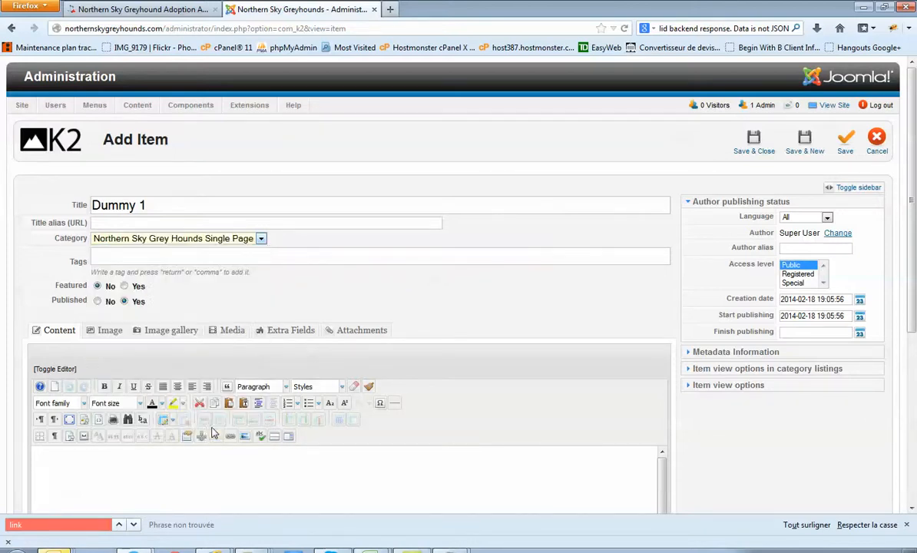
# Enter TEST 1 as the item's content and check its image options
pyautogui.click(152, 467)
pyautogui.write('TEST 1')
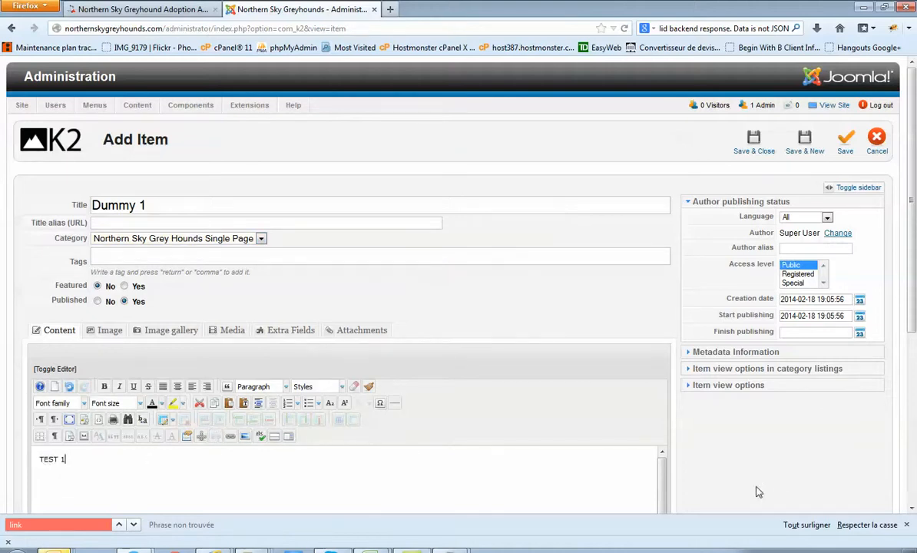
pyautogui.scroll(-5, 189, 410)
pyautogui.scroll(5, 192, 322)
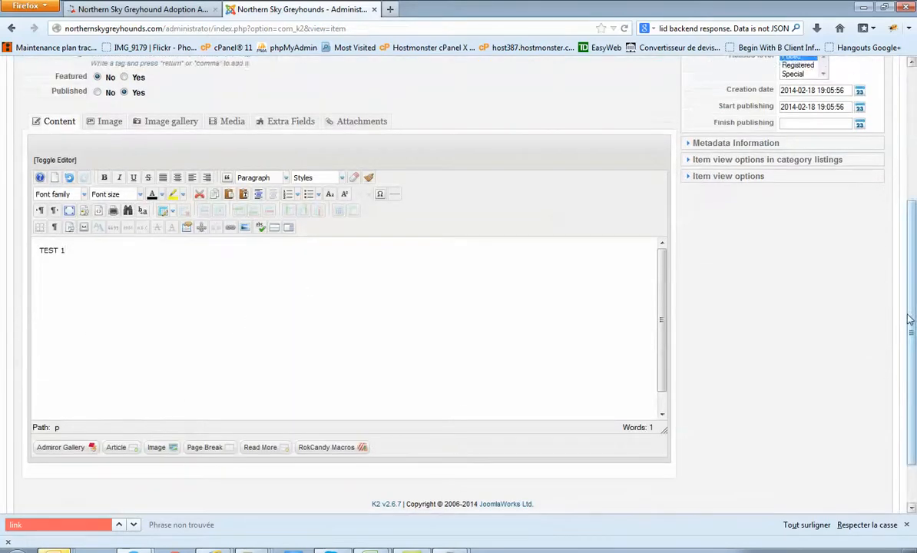
pyautogui.click(107, 331)
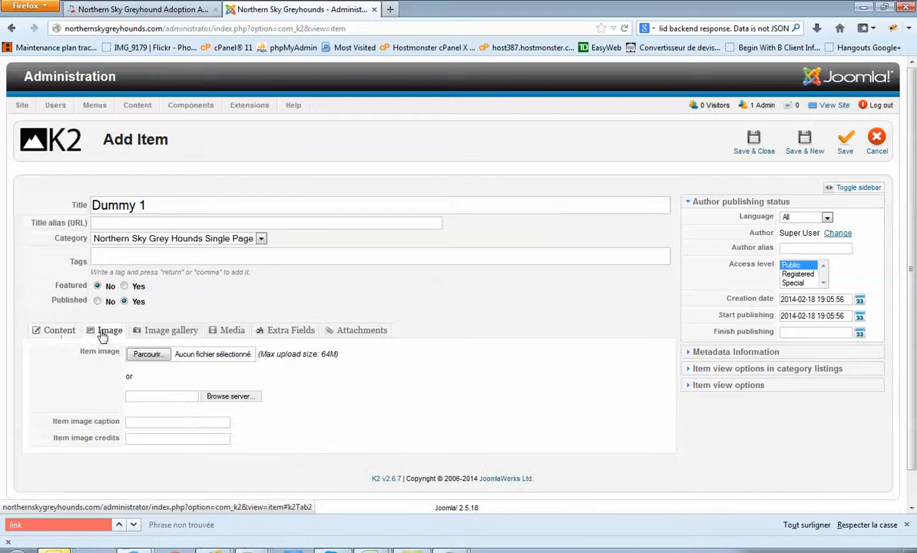
pyautogui.click(53, 331)
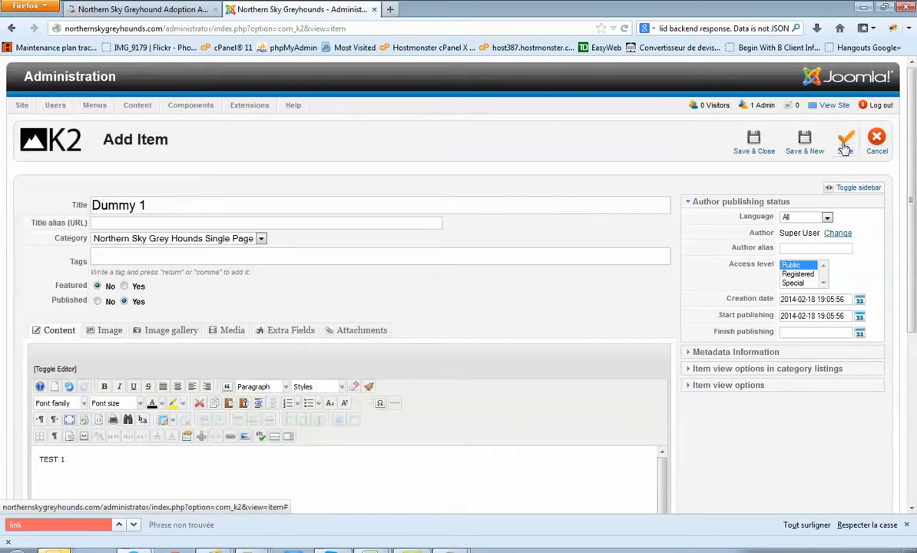
# Save the Dummy 1 item and close it to return to the K2 items list
pyautogui.click(803, 144)
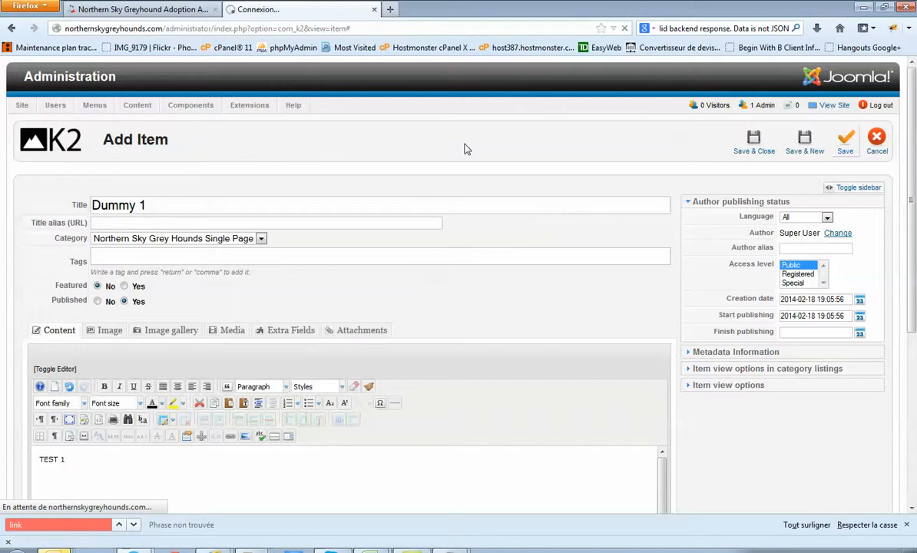
pyautogui.click(181, 10)
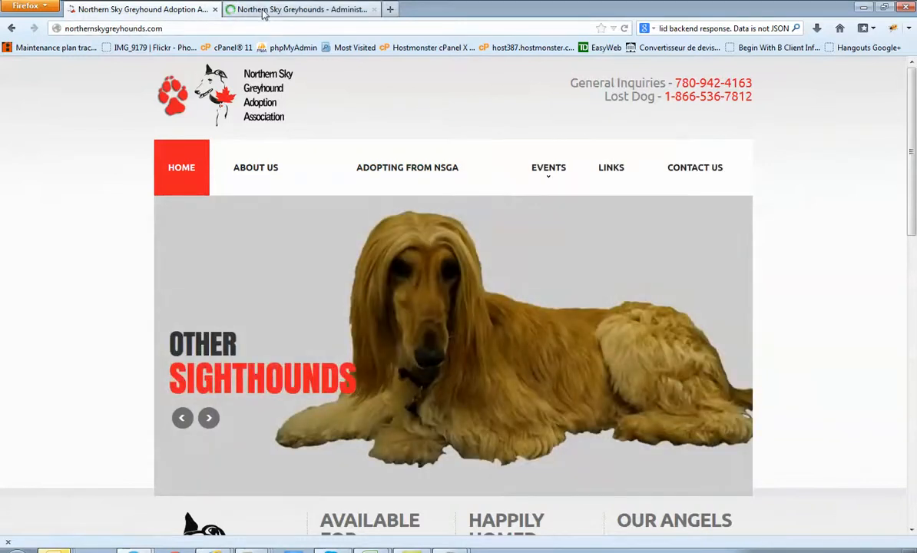
pyautogui.click(263, 10)
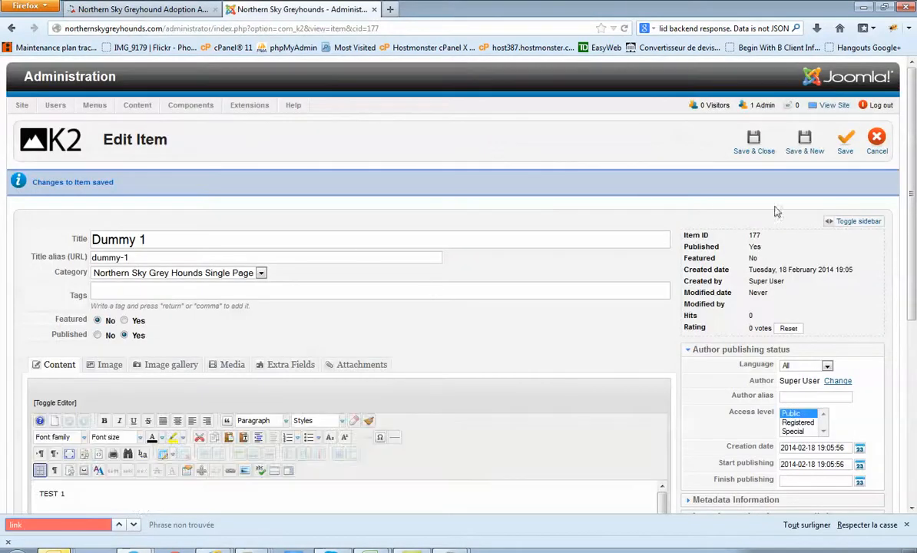
pyautogui.click(852, 145)
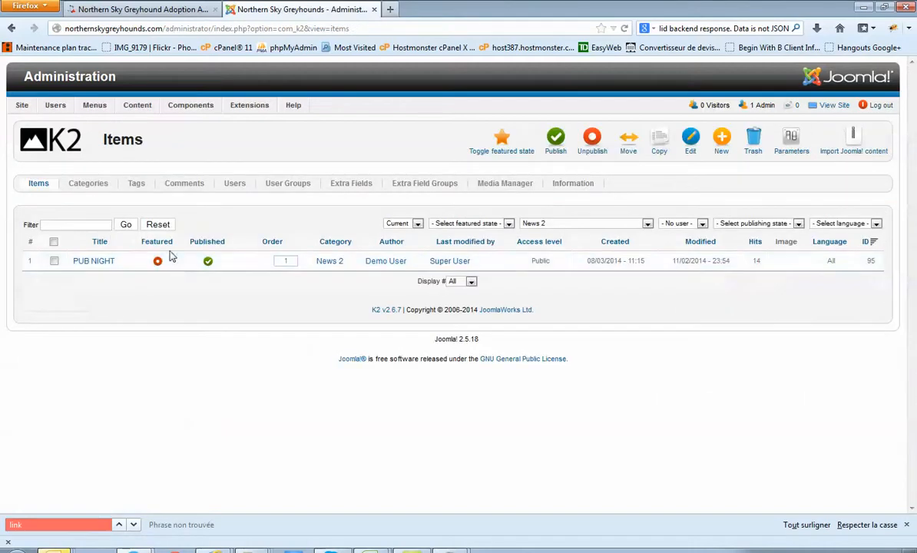
# Open the Main Menu's list of menu items and look through its entries
pyautogui.moveTo(101, 112)
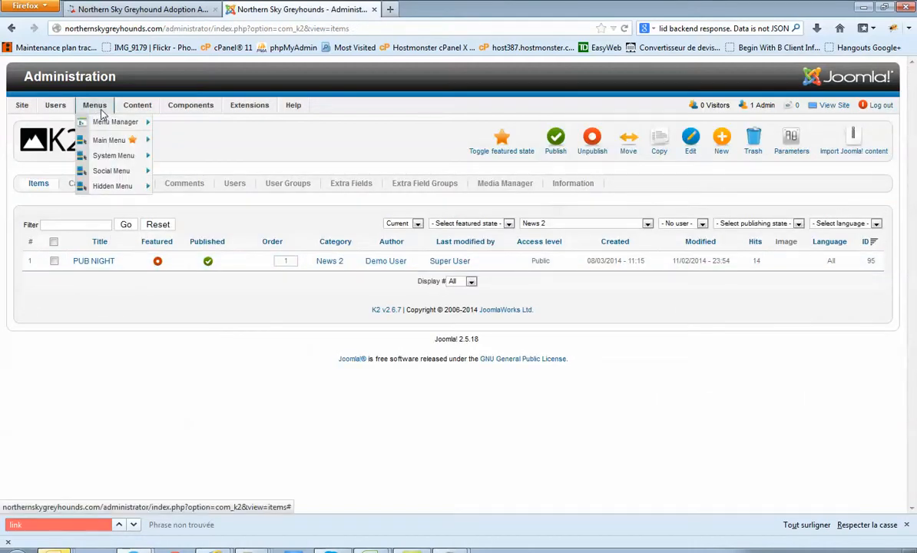
pyautogui.click(110, 143)
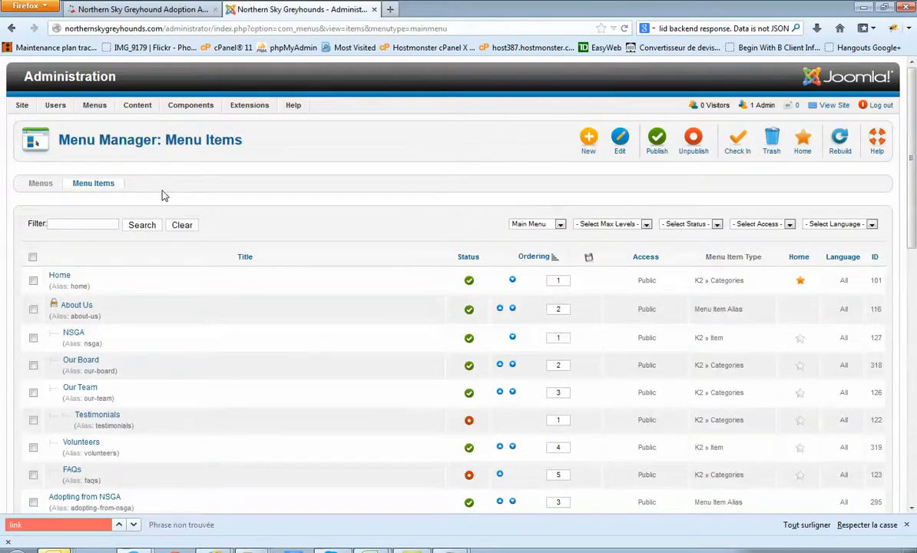
pyautogui.scroll(-3, 164, 198)
pyautogui.scroll(2, 107, 116)
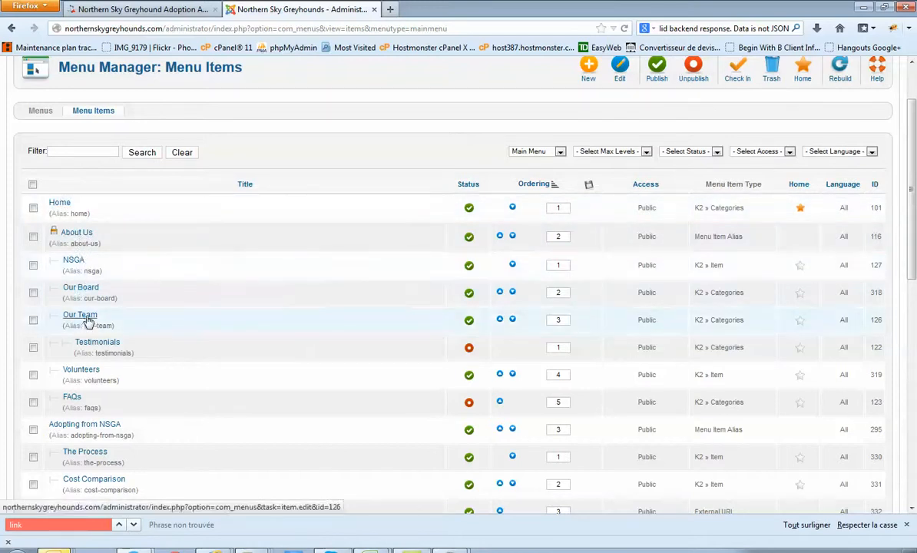
pyautogui.scroll(-2, 88, 292)
pyautogui.scroll(-4, 90, 259)
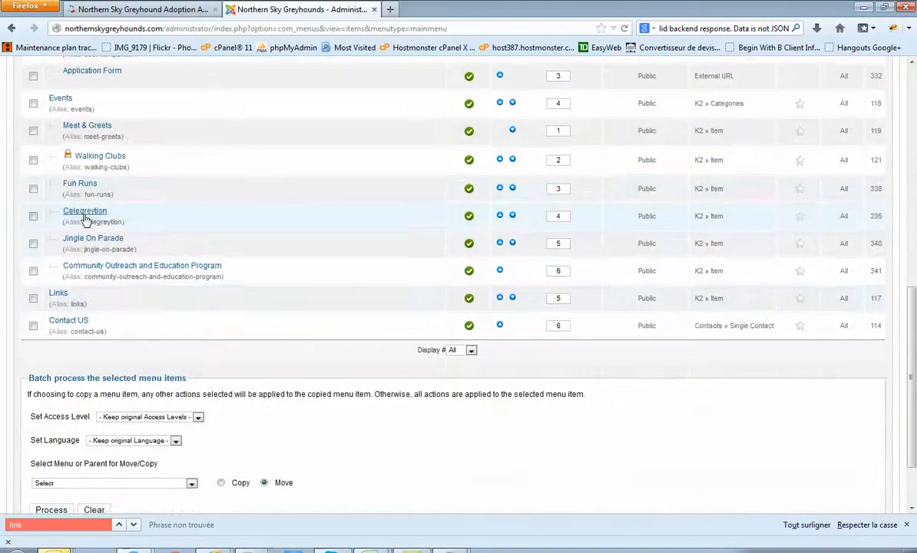
# Compare the Main Menu entries with the public homepage's navigation and its Adopting from NSGA submenu
pyautogui.click(138, 9)
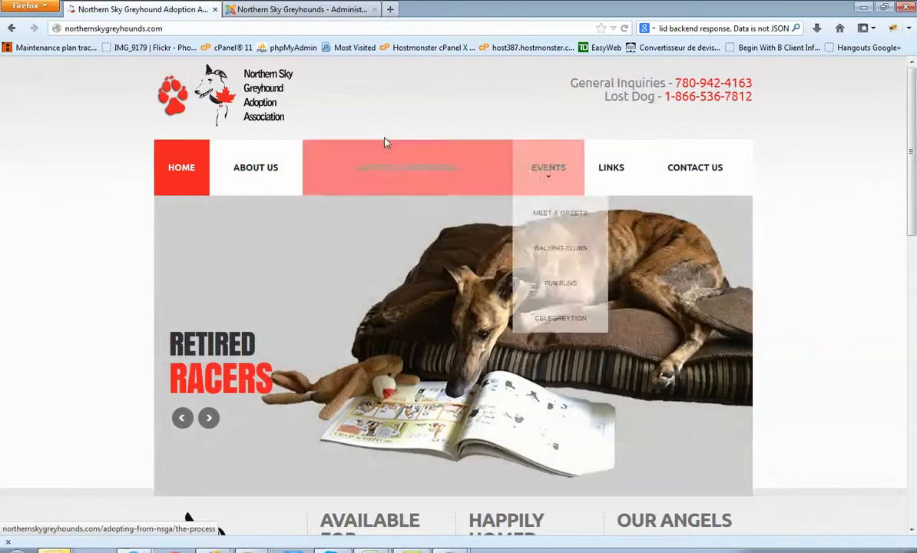
pyautogui.click(286, 9)
pyautogui.scroll(3, 266, 215)
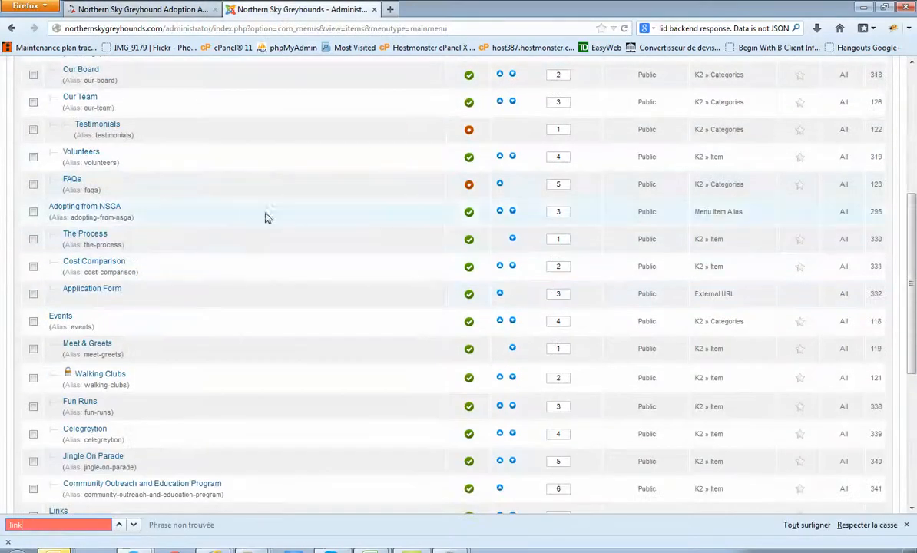
pyautogui.scroll(3, 213, 240)
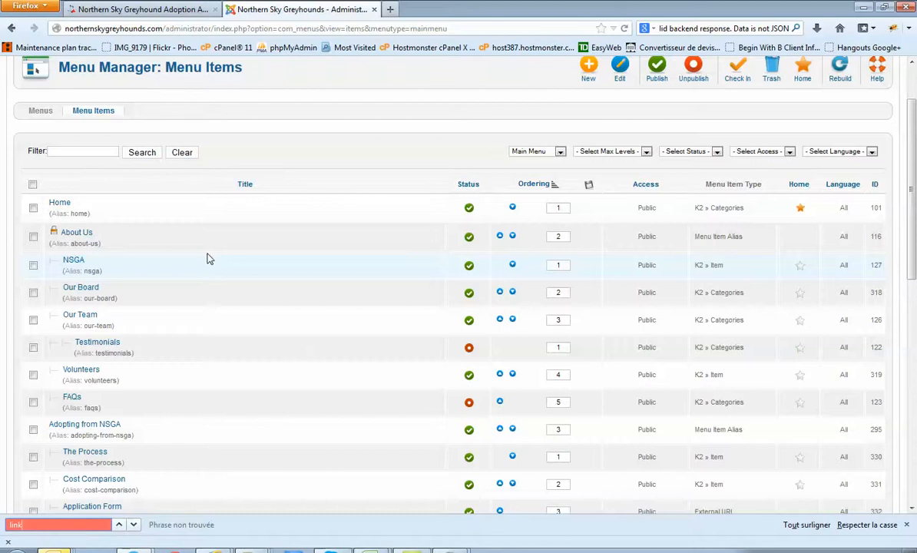
pyautogui.scroll(1, 213, 252)
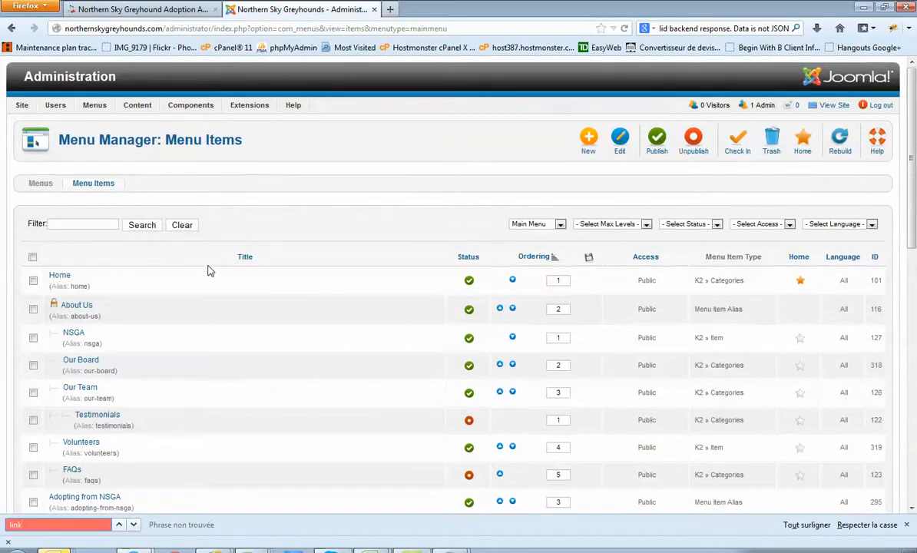
pyautogui.click(142, 10)
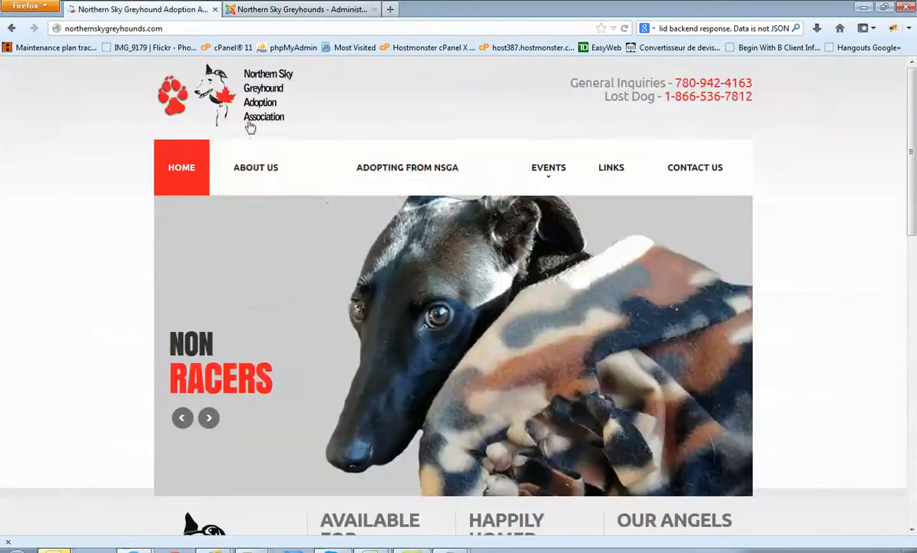
pyautogui.moveTo(347, 189)
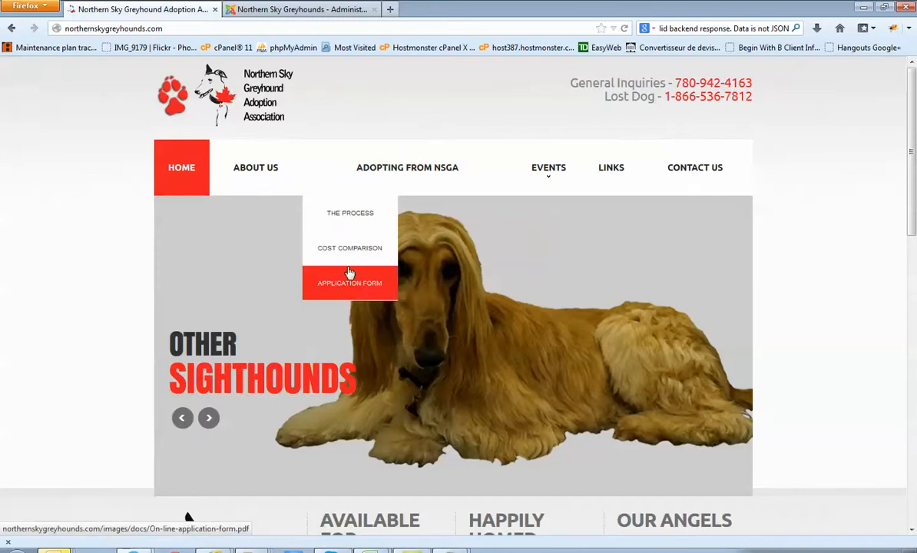
pyautogui.click(306, 9)
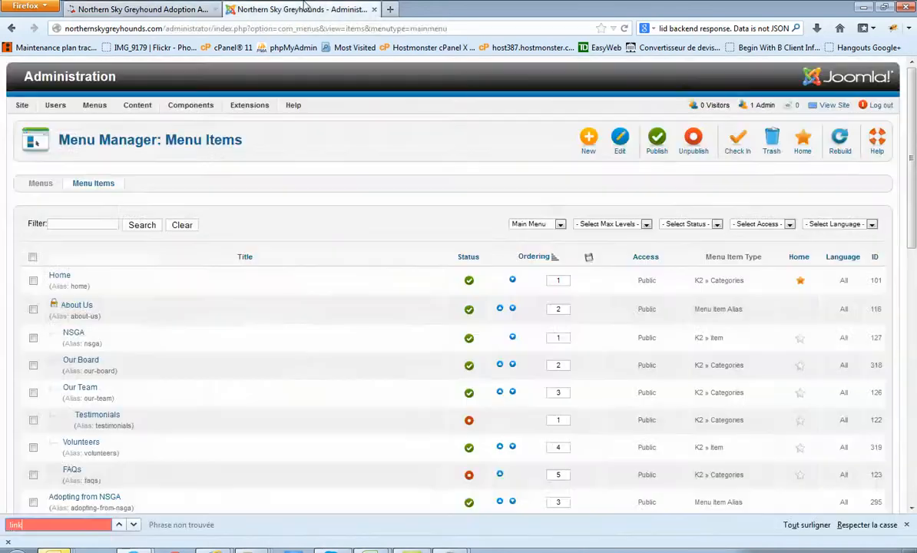
# Create a new Main Menu item and set its menu item type to K2 Item
pyautogui.click(585, 145)
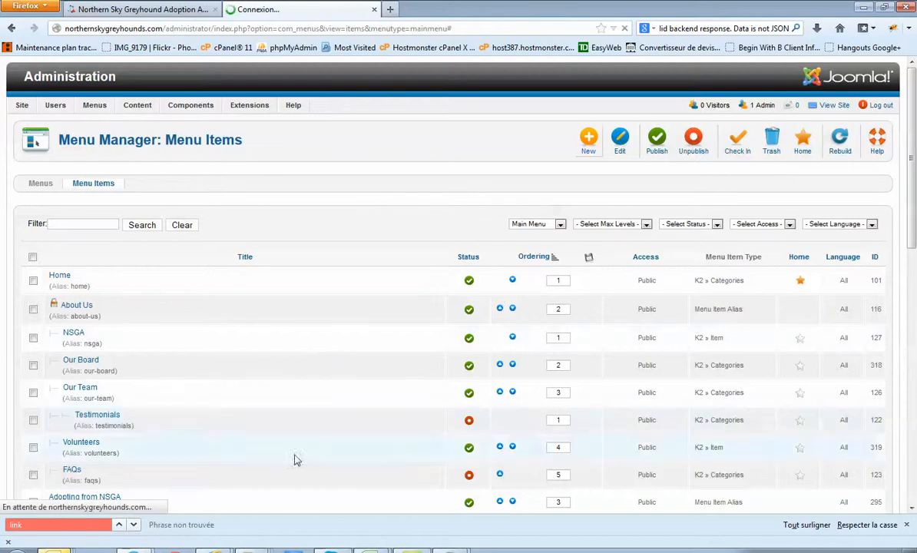
pyautogui.click(907, 525)
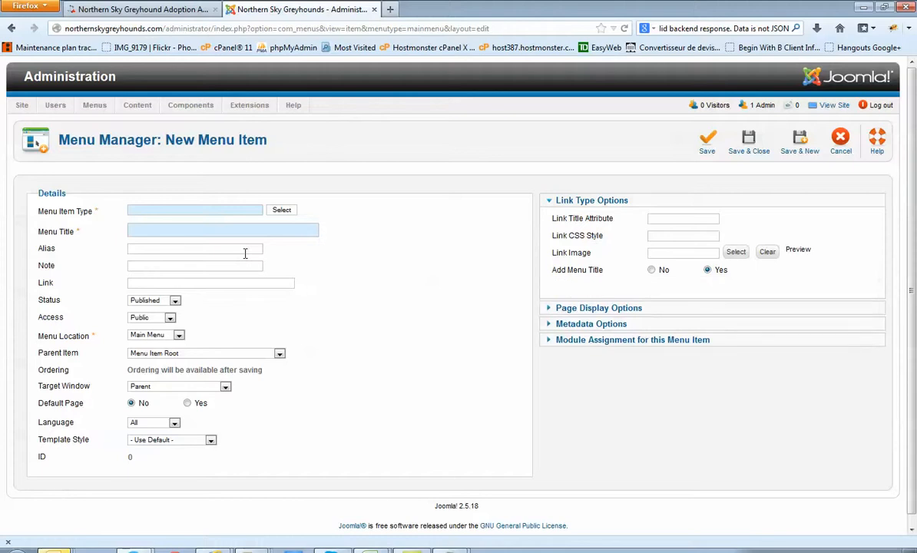
pyautogui.moveTo(47, 219)
pyautogui.click(291, 213)
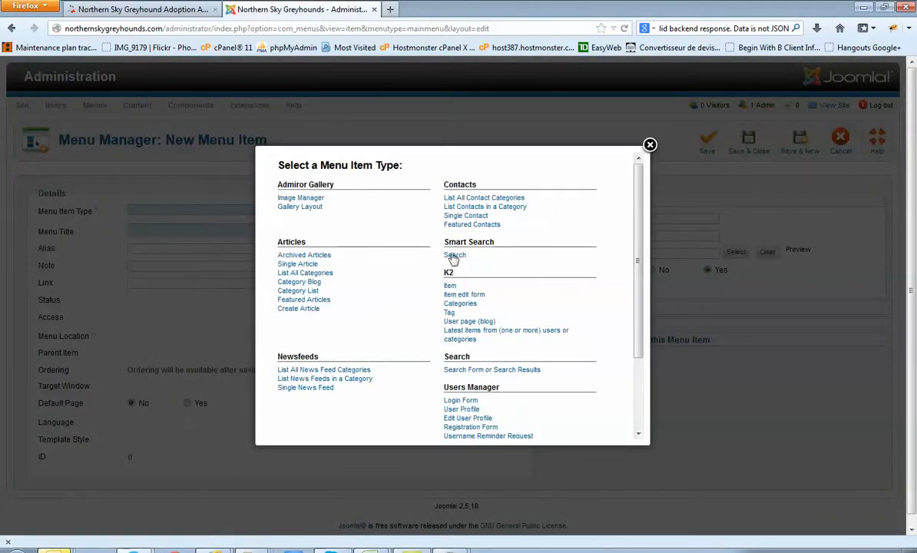
pyautogui.scroll(-3, 413, 236)
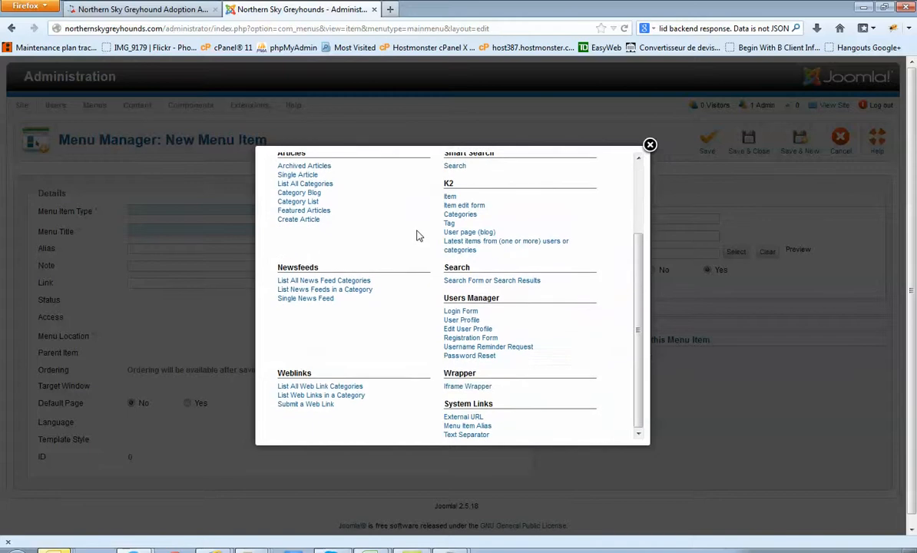
pyautogui.scroll(3, 530, 277)
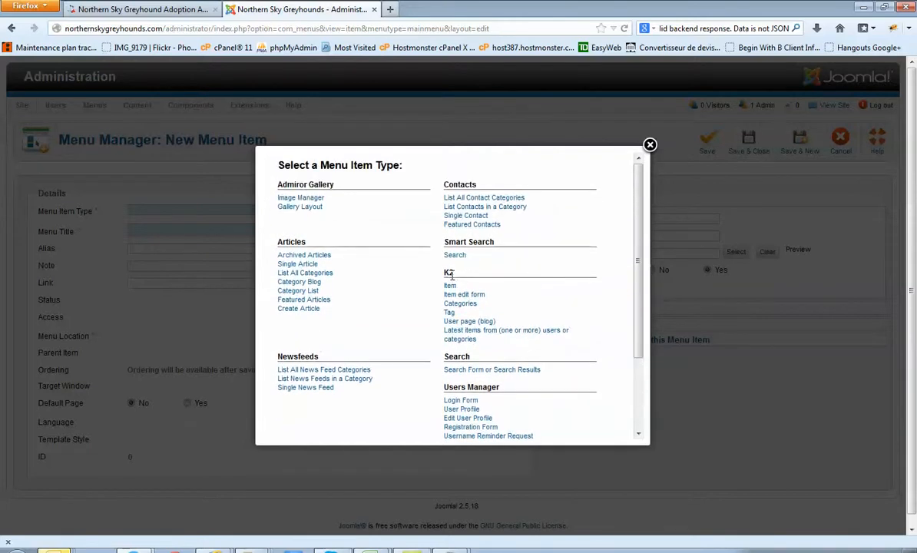
pyautogui.click(450, 287)
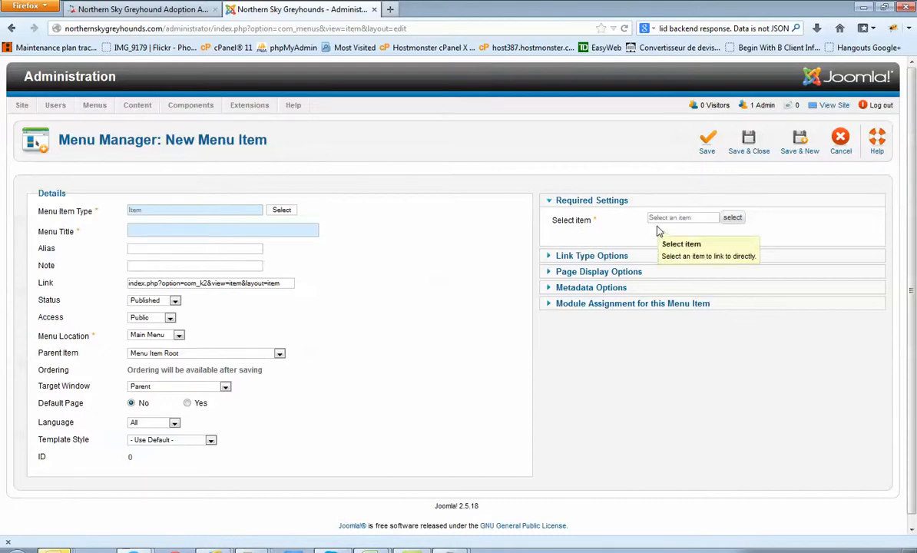
# Link the new menu item to the Dummy 1 item from the Northern Sky Grey Hounds Single Page category
pyautogui.click(732, 218)
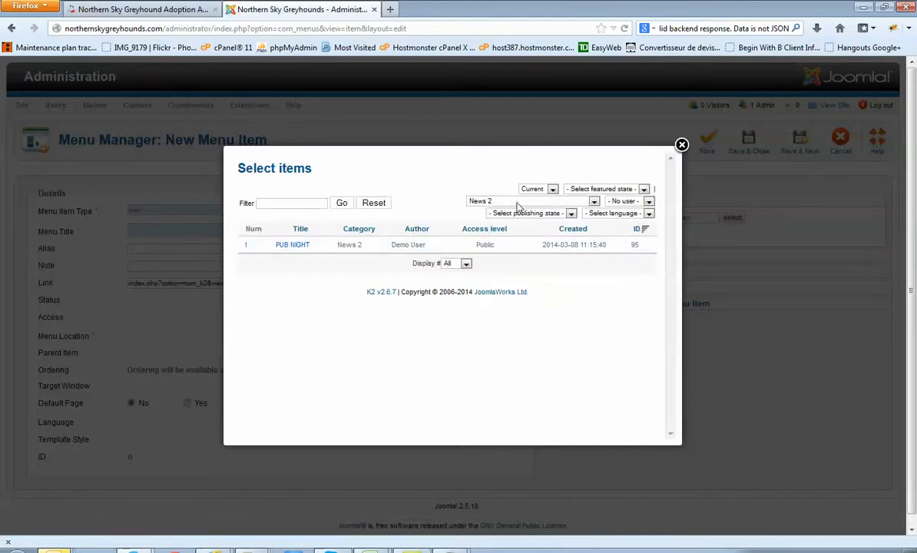
pyautogui.click(476, 200)
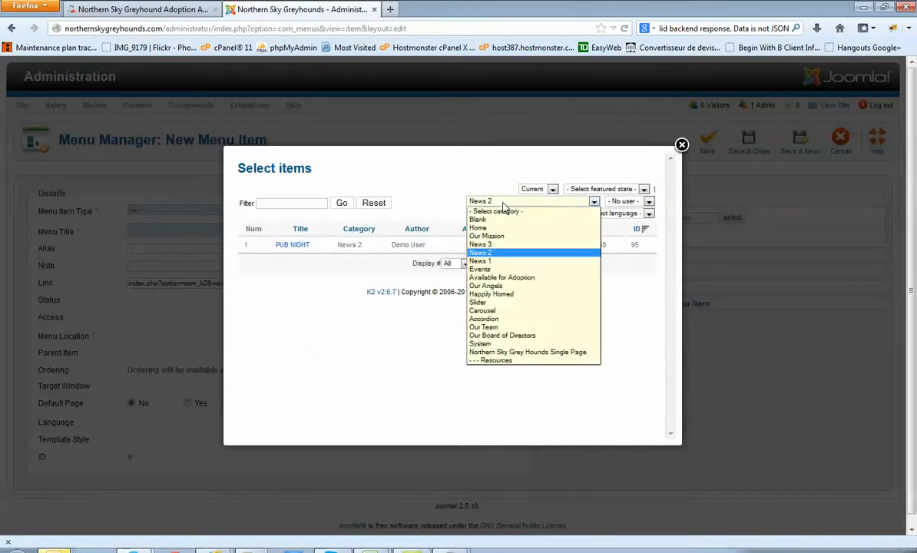
pyautogui.click(489, 352)
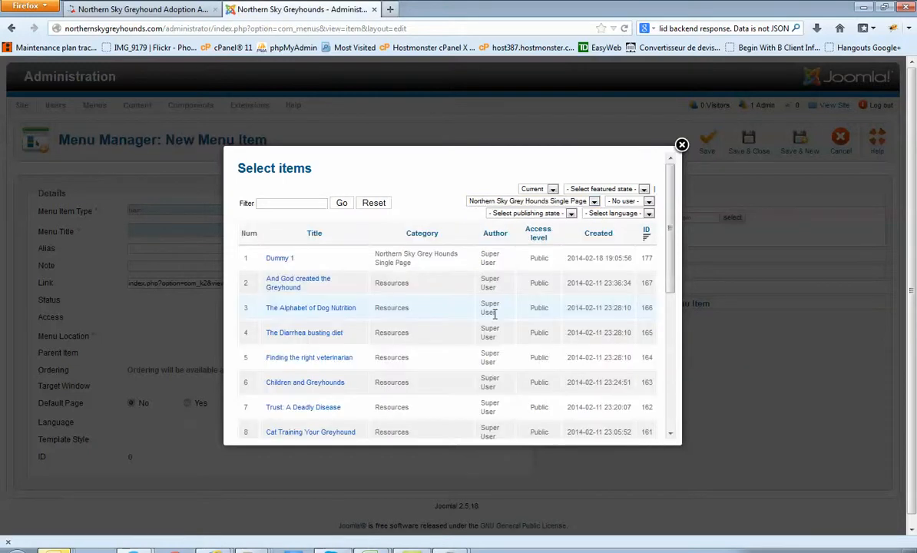
pyautogui.click(283, 263)
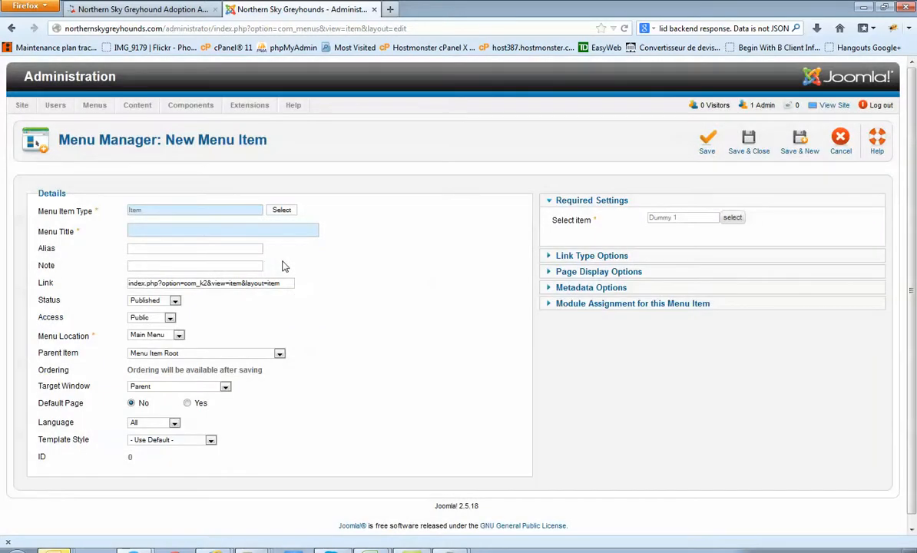
# Title the menu item Dummy 1 with Adopting from NSGA as its parent item, and save it
pyautogui.click(185, 227)
pyautogui.write('Dummy 1')
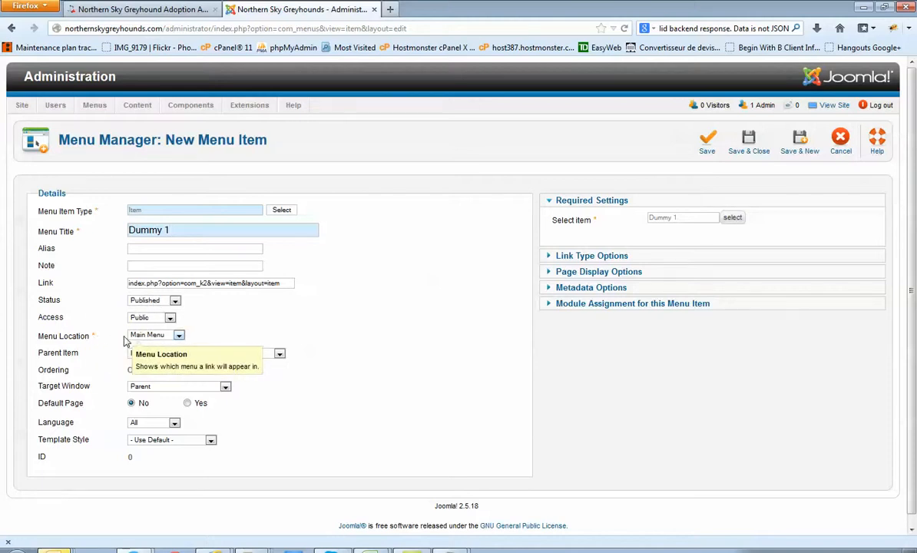
pyautogui.scroll(-1, 471, 336)
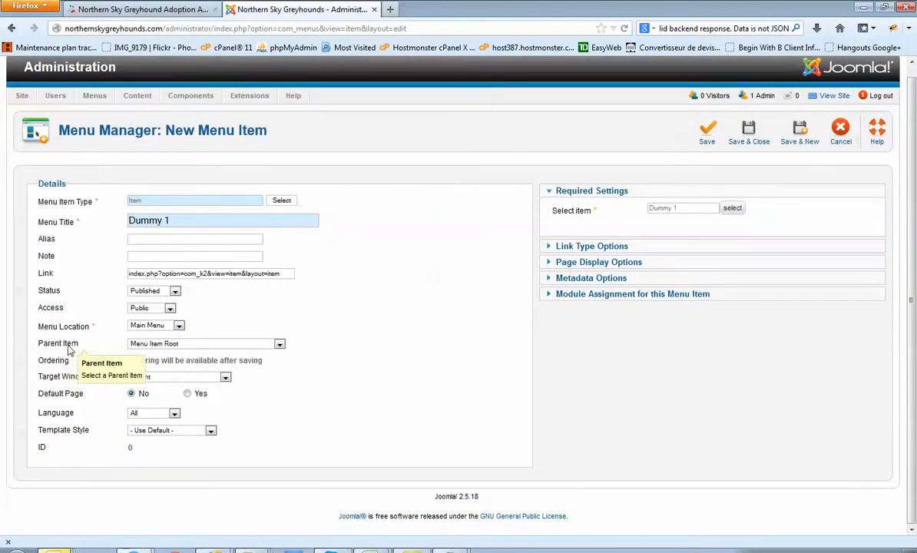
pyautogui.click(155, 346)
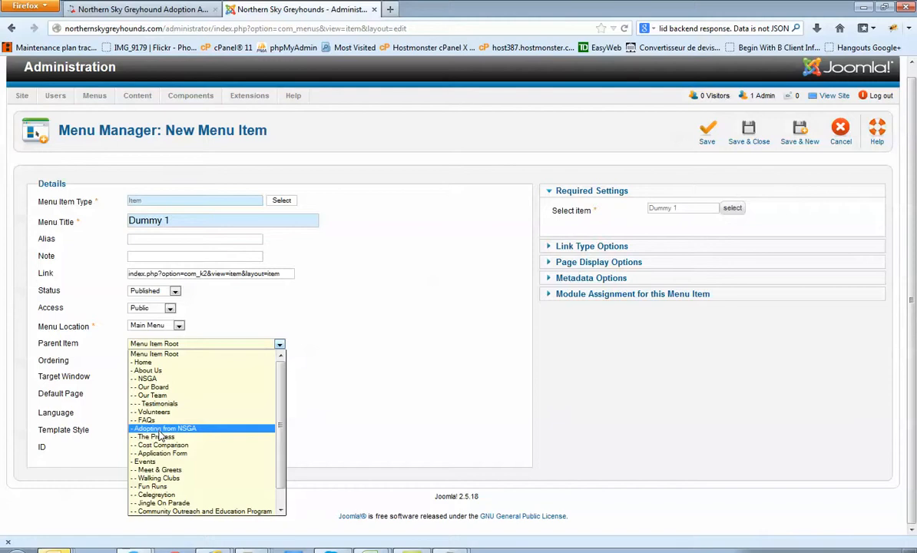
pyautogui.click(159, 429)
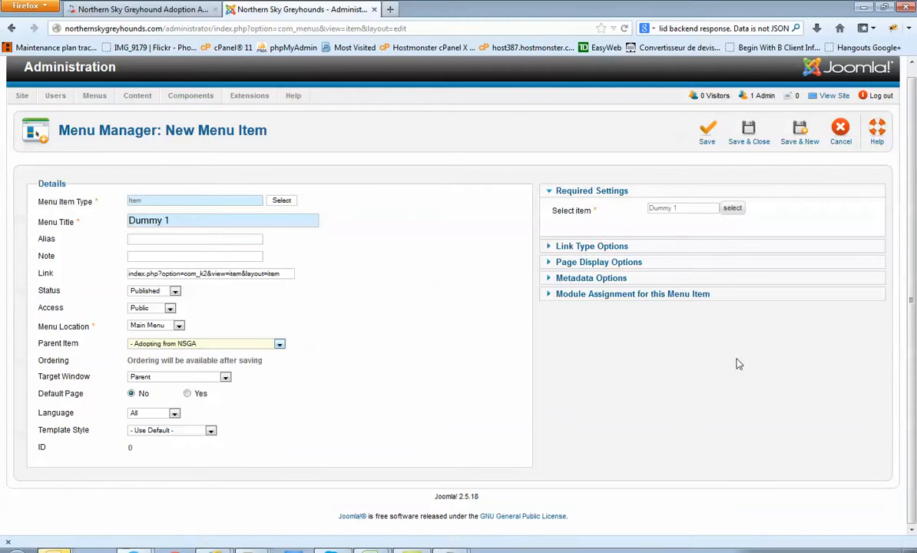
pyautogui.click(708, 129)
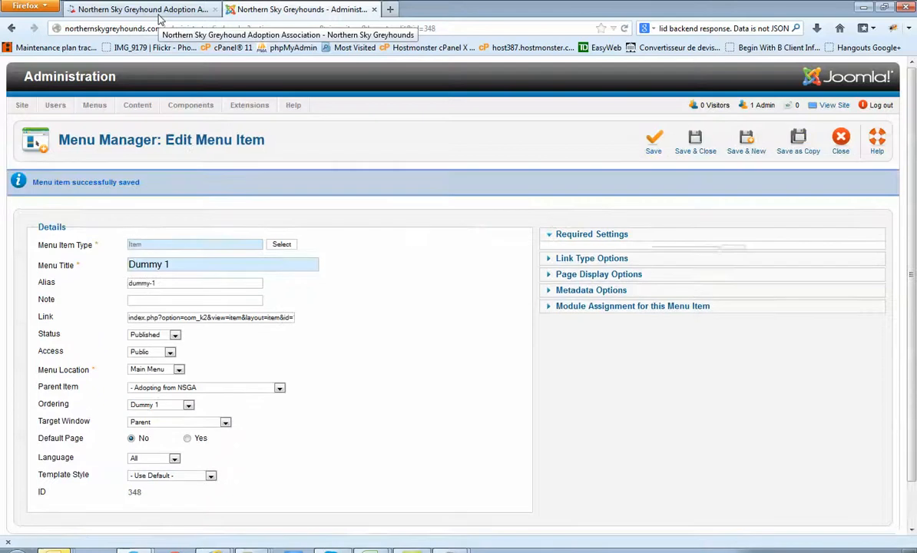
# Reload the public homepage and open the Dummy 1 page from the Adopting from NSGA submenu to check its text
pyautogui.click(158, 12)
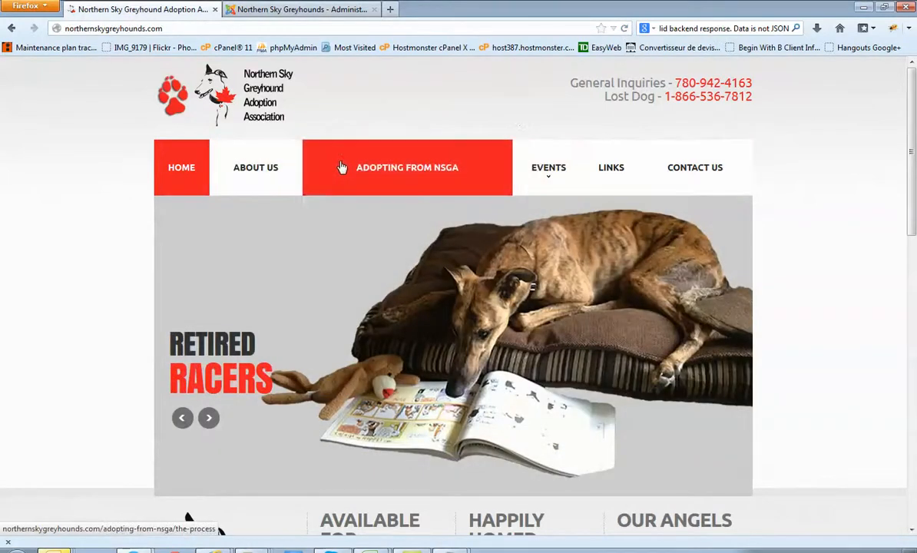
pyautogui.click(624, 29)
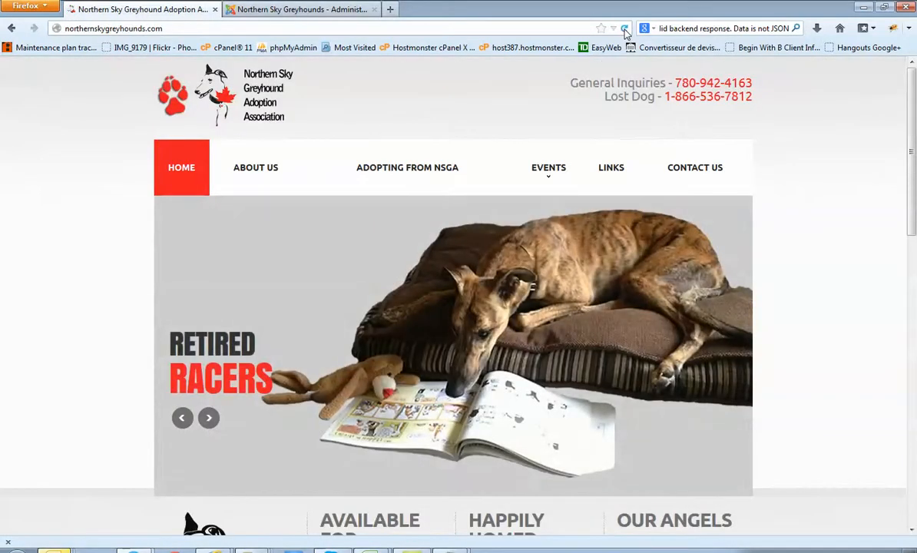
pyautogui.moveTo(383, 172)
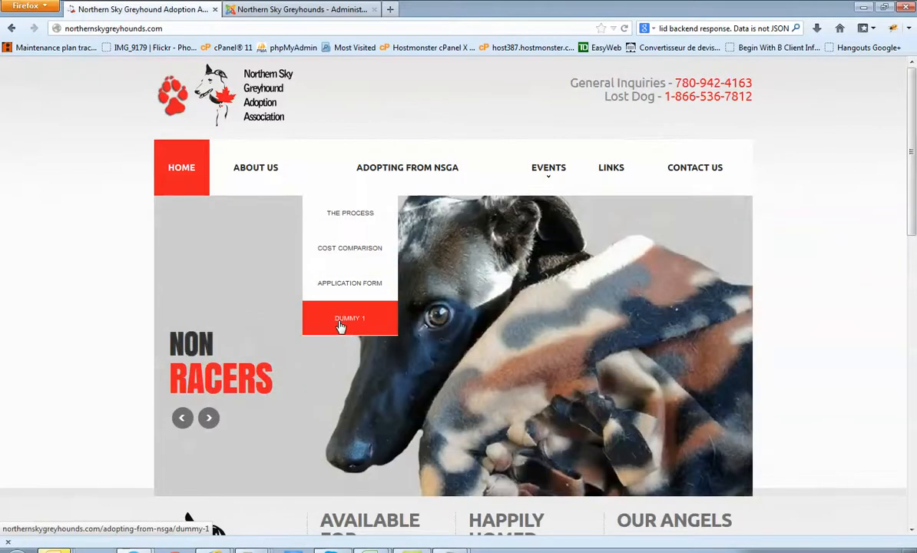
pyautogui.click(341, 323)
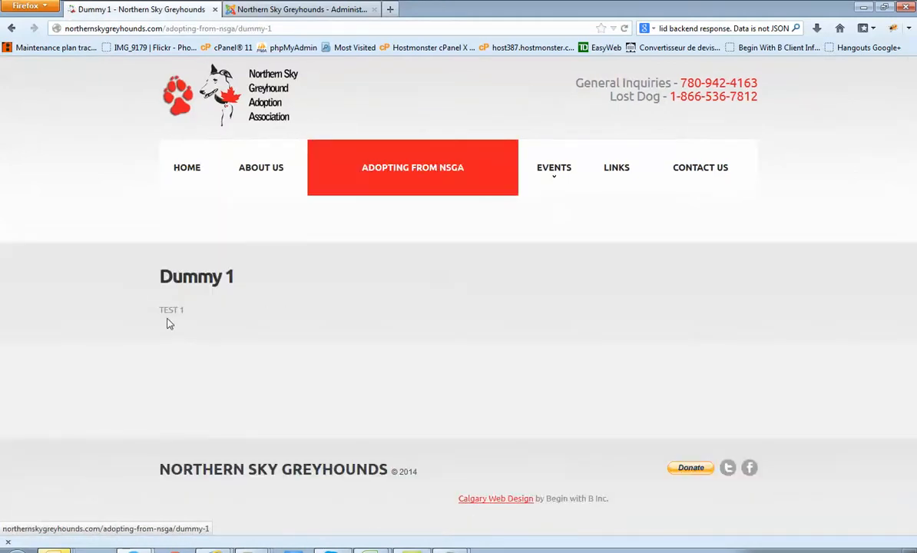
pyautogui.moveTo(184, 310); pyautogui.dragTo(159, 309)
pyautogui.click(183, 311)
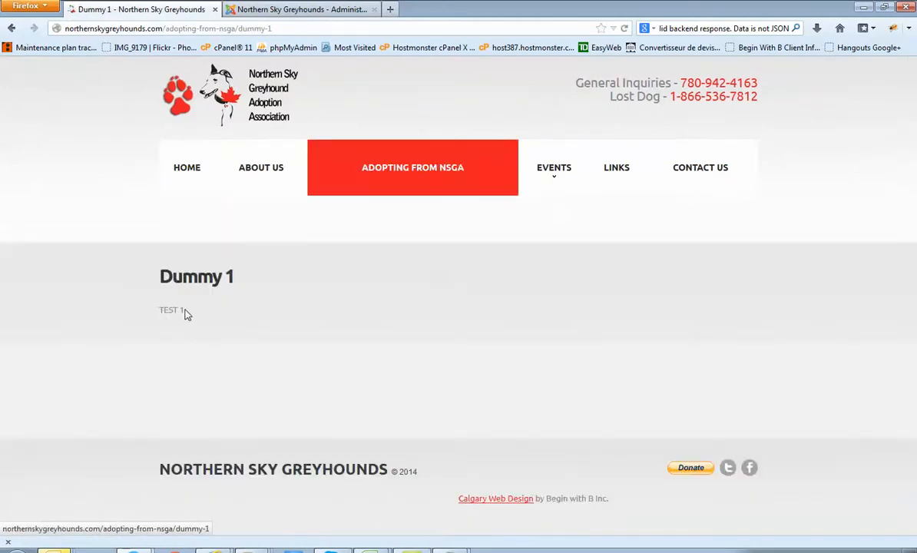
# Compare the public Dummy 1 page with its menu item settings in the Joomla administration
pyautogui.click(344, 13)
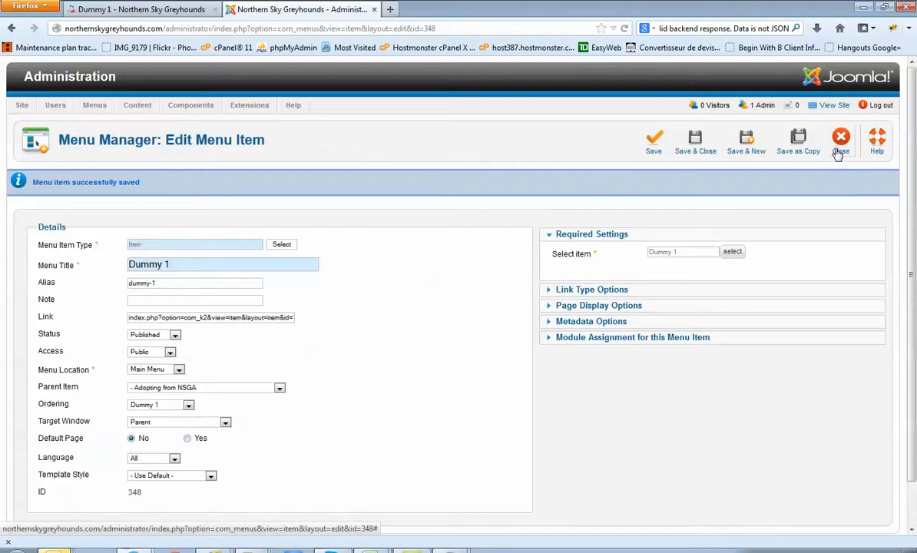
pyautogui.click(146, 9)
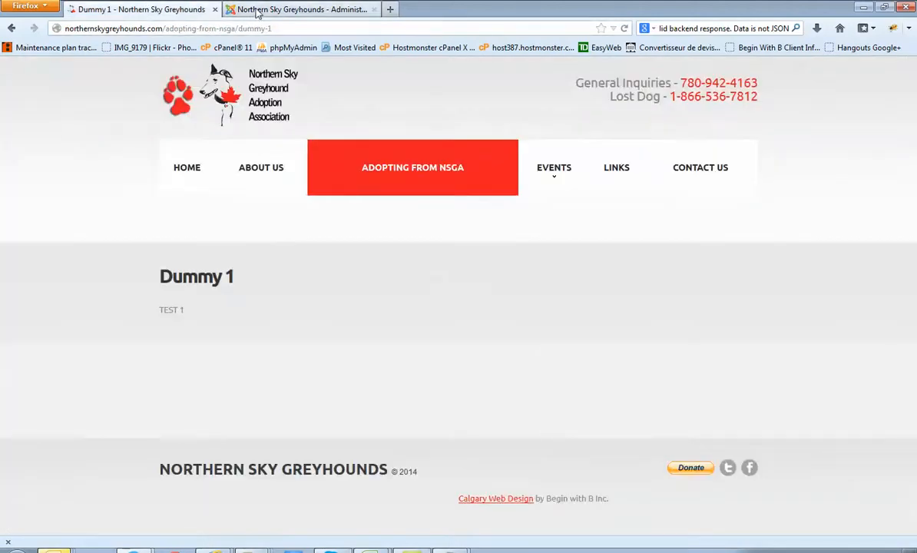
pyautogui.click(244, 11)
pyautogui.click(178, 10)
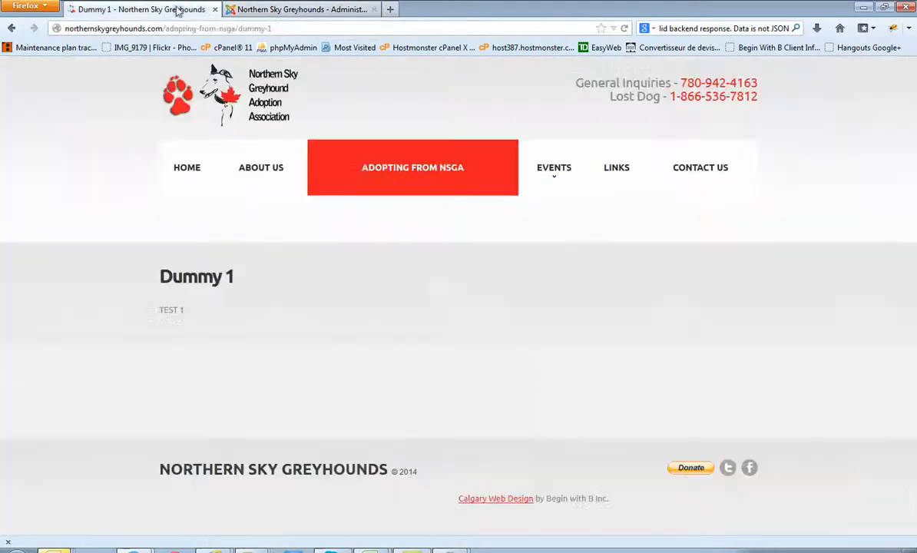
pyautogui.click(292, 12)
pyautogui.scroll(-2, 428, 235)
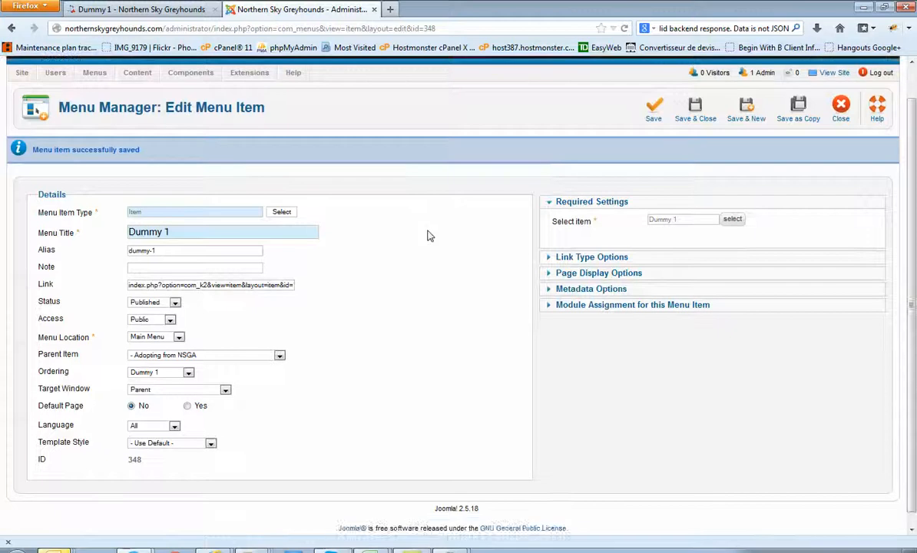
pyautogui.scroll(2, 427, 235)
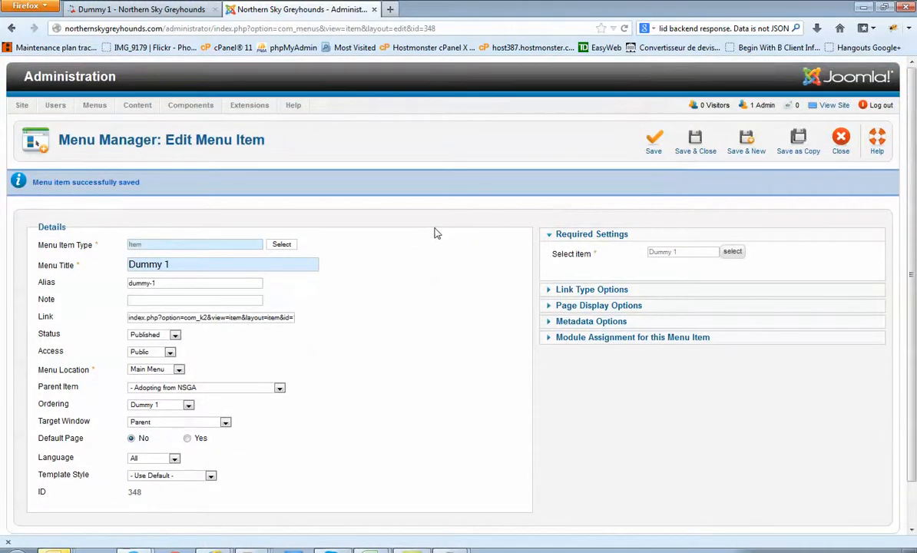